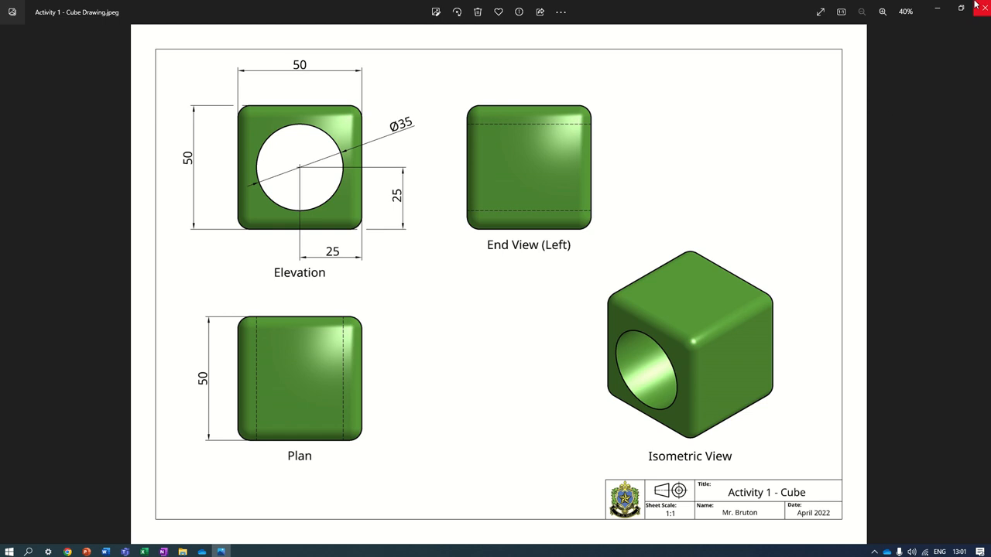
click(938, 7)
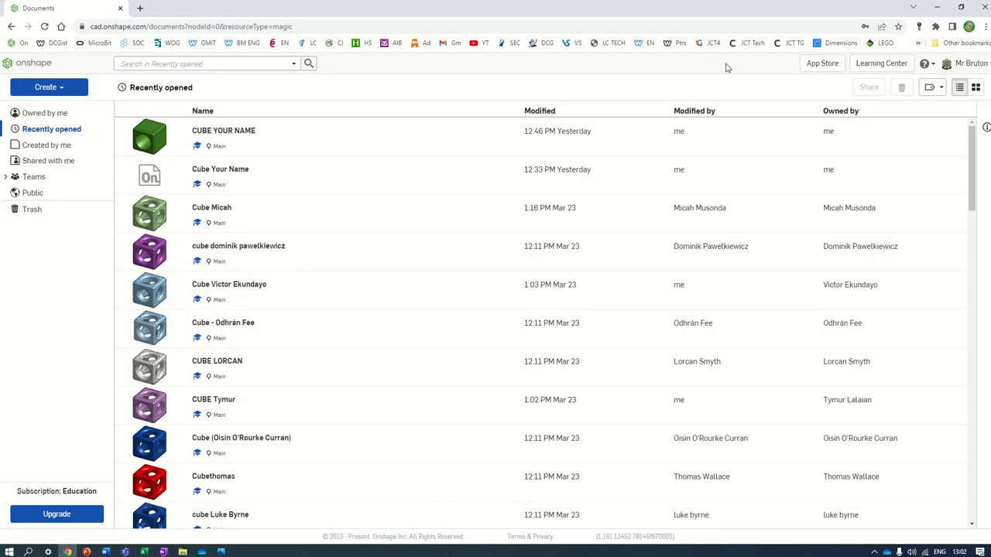
click(973, 65)
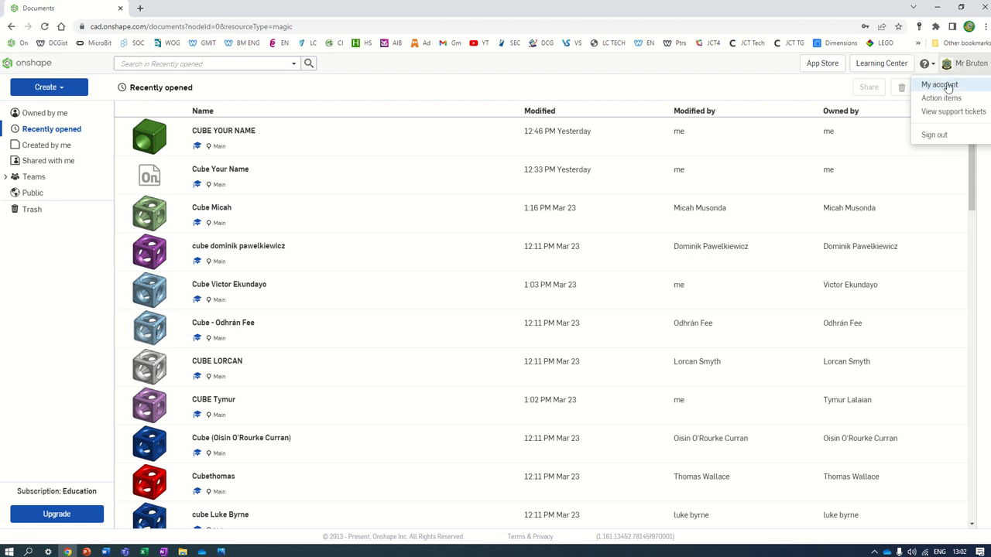
click(946, 87)
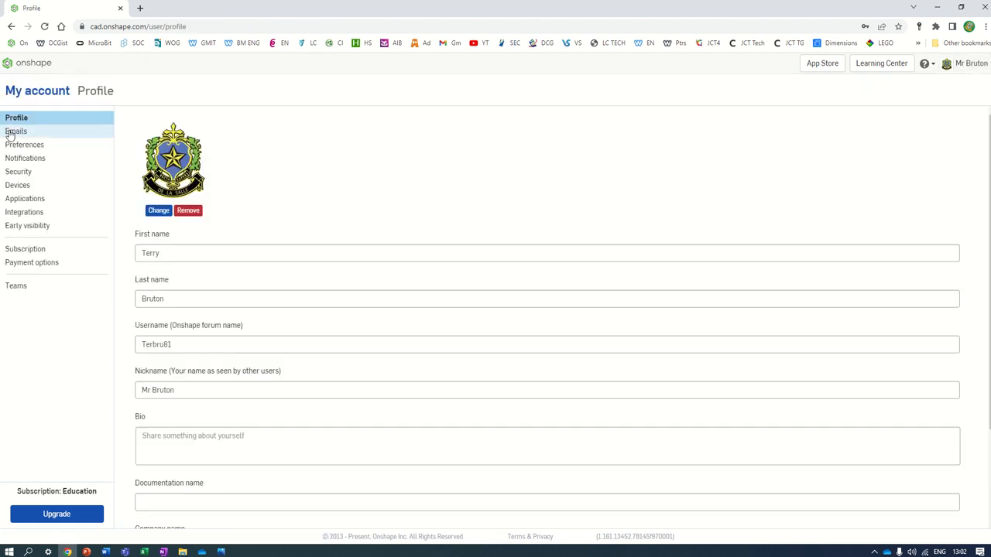
click(12, 145)
scroll(201, 232, down, 1)
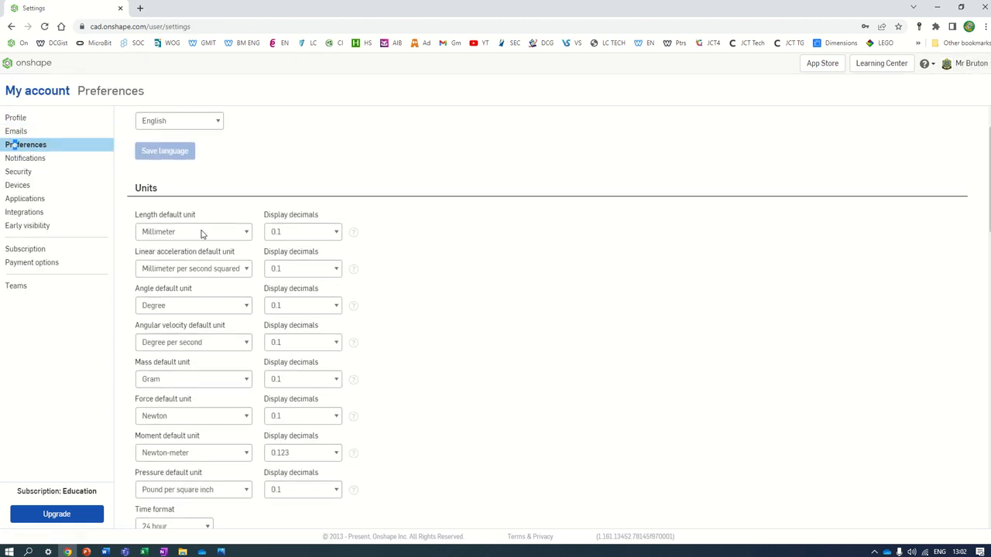
Step: Keep Millimeter as length unit, 0.1 display decimals, and SOLIDWORKS mouse controls
click(215, 236)
click(209, 236)
click(299, 236)
click(290, 260)
scroll(233, 255, down, 6)
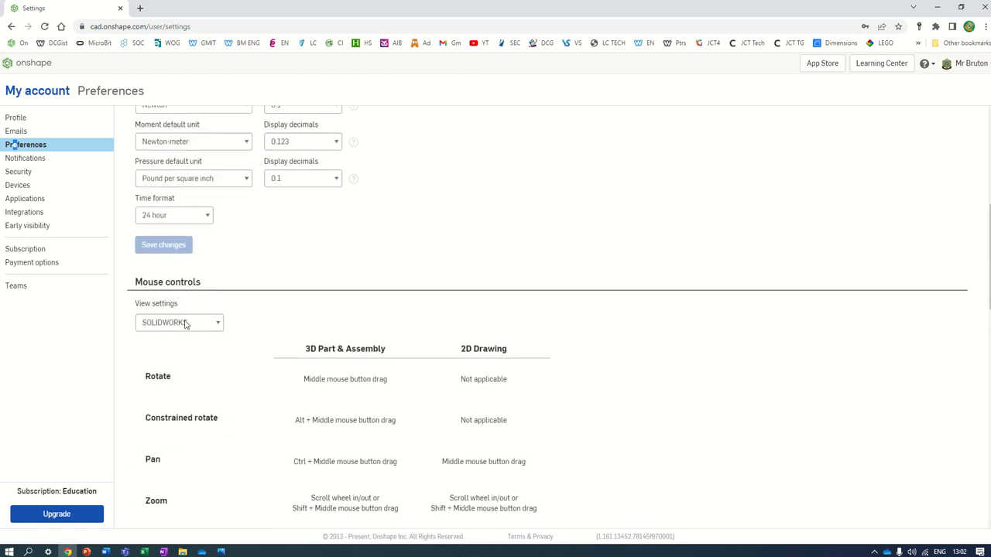
click(185, 324)
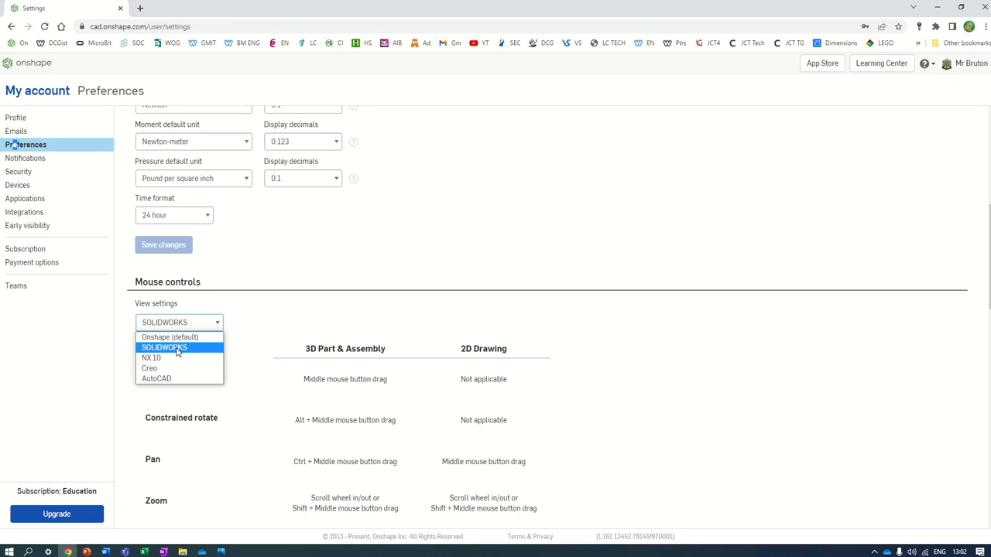
click(177, 348)
scroll(186, 348, down, 2)
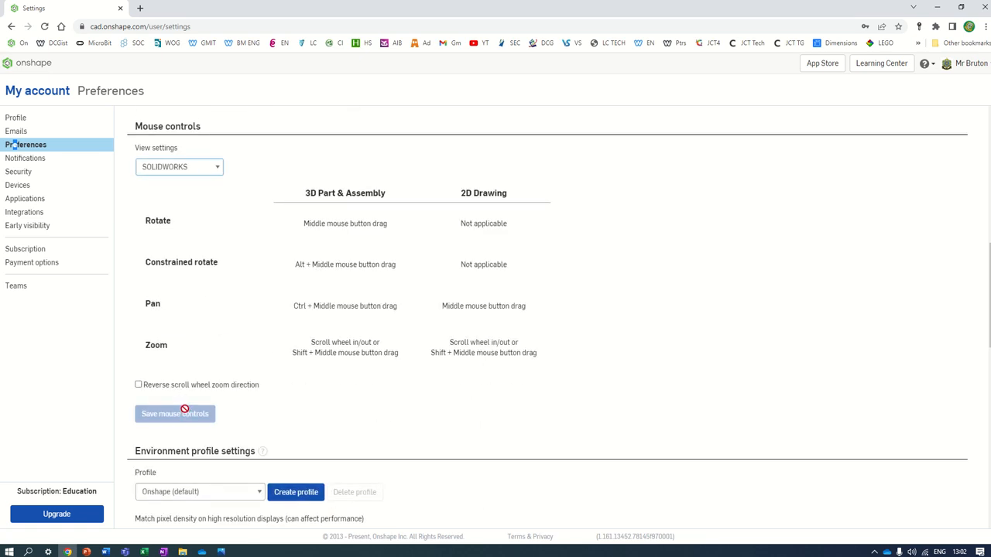
scroll(184, 409, up, 3)
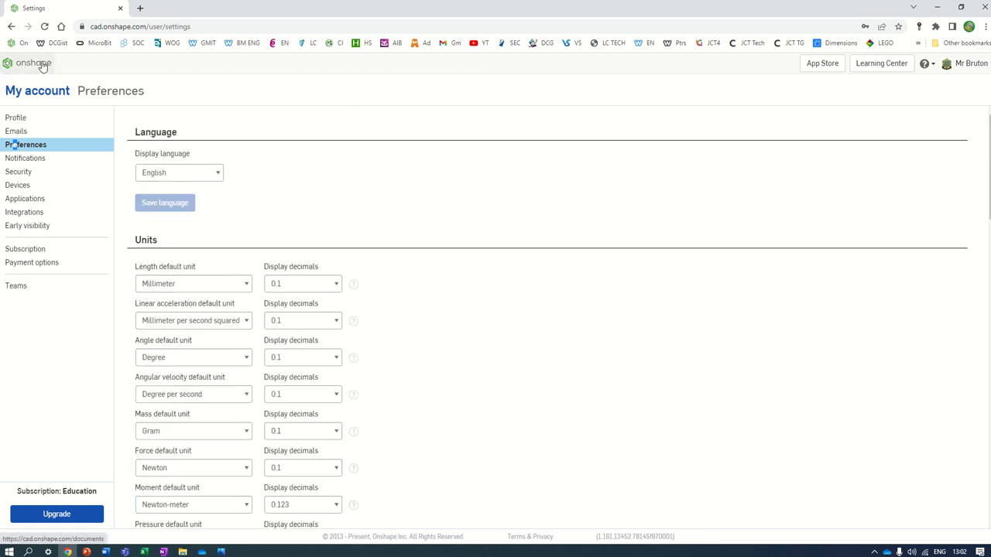
Step: From the documents list, create a new document named 'Cube Your Name'
click(39, 66)
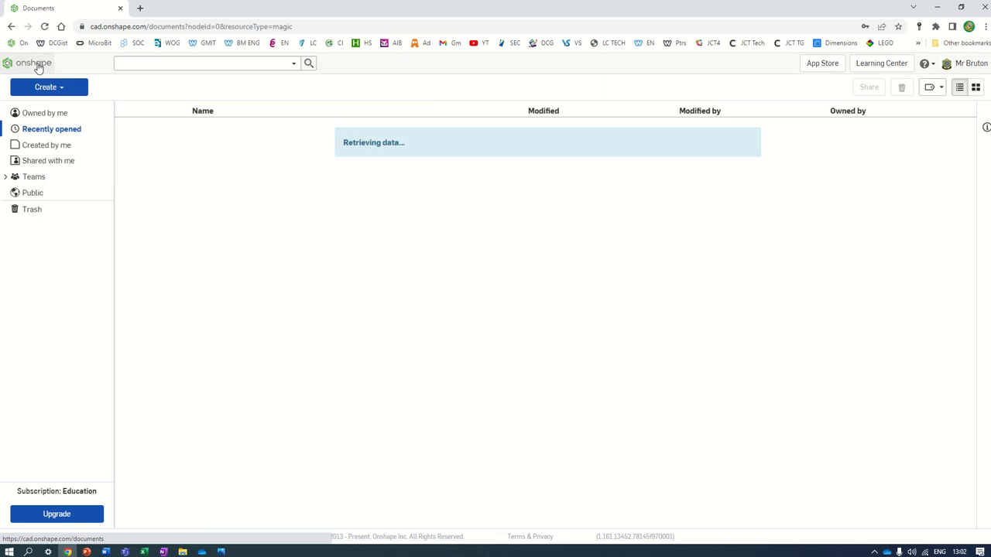
click(46, 87)
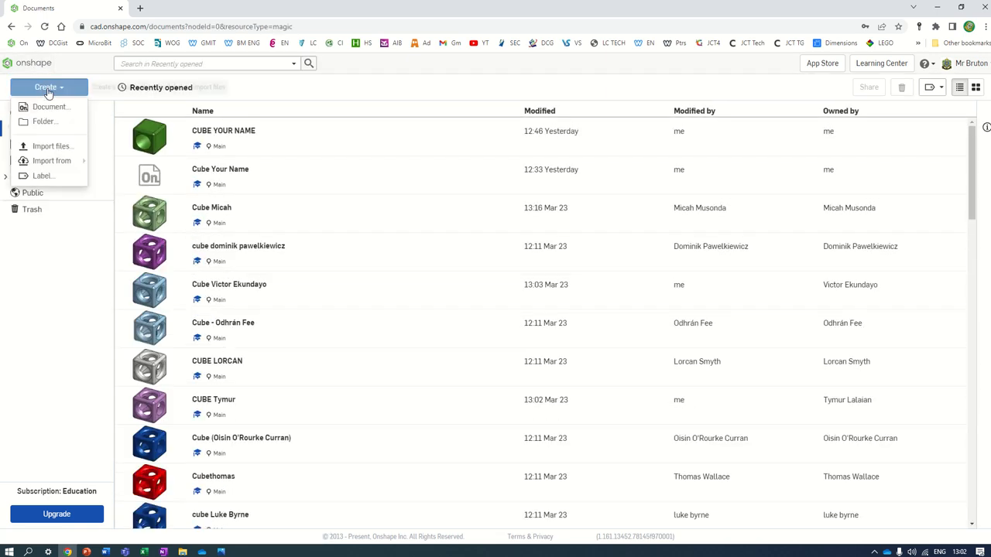
click(49, 106)
text(C)
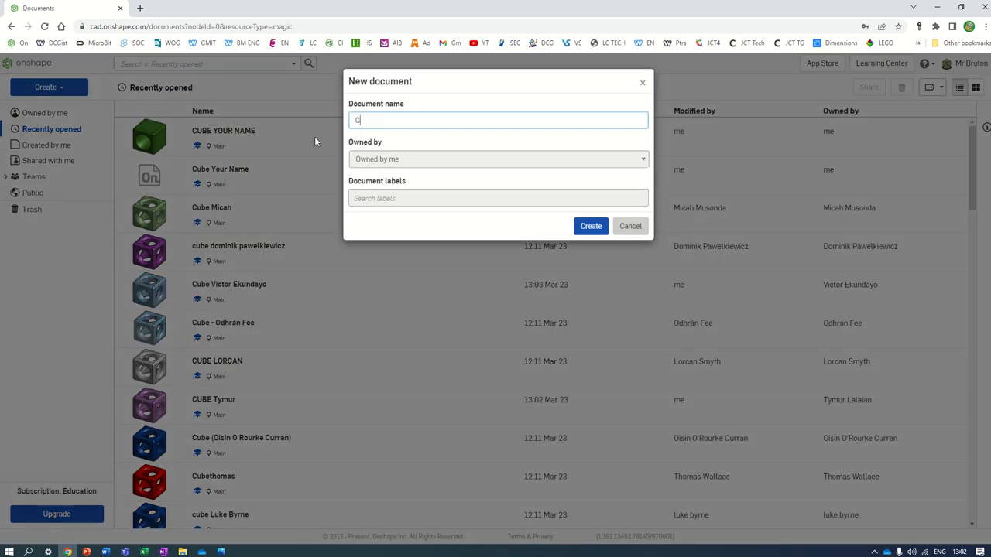
text(ube Your Name)
click(590, 225)
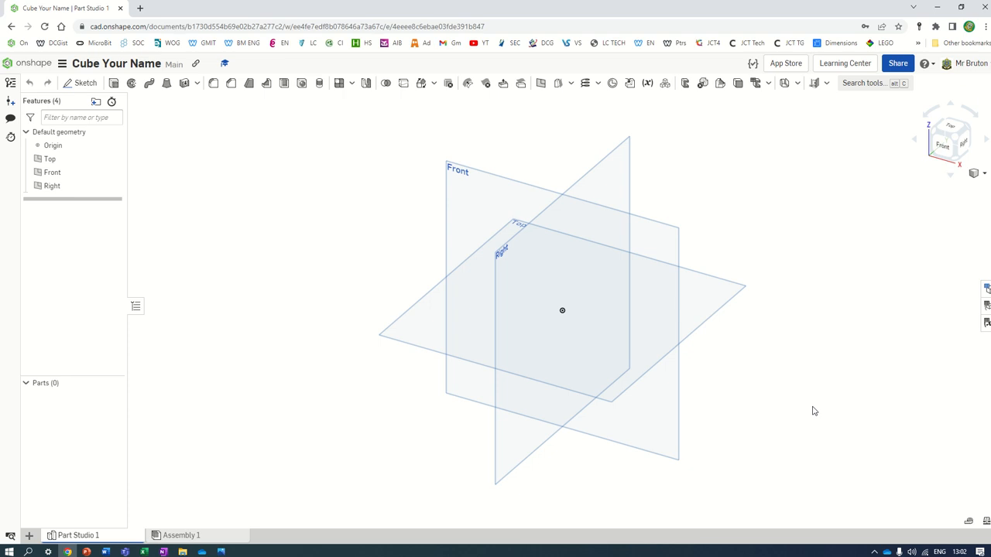
scroll(837, 457, up, 2)
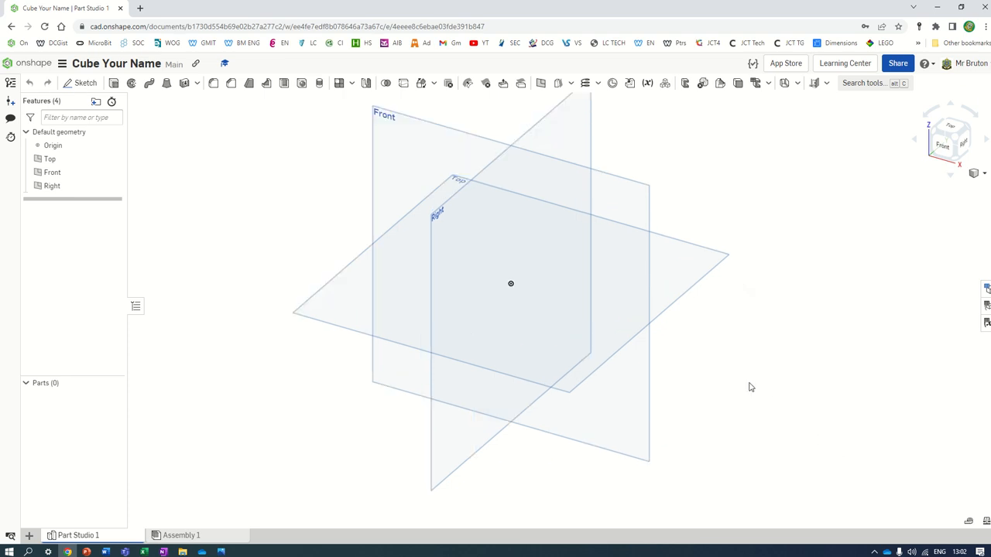
scroll(505, 162, down, 1)
scroll(487, 163, up, 2)
scroll(481, 98, down, 4)
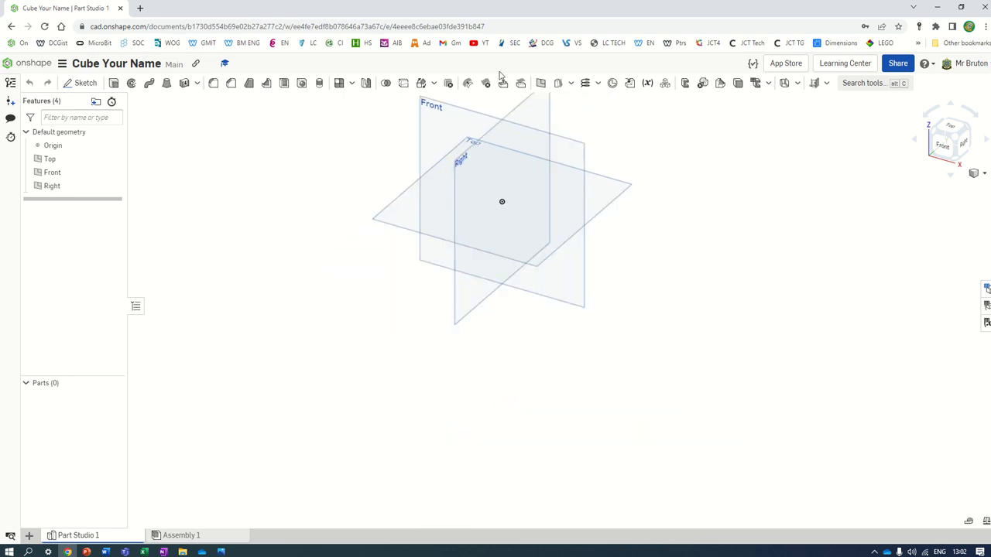
scroll(500, 200, up, 4)
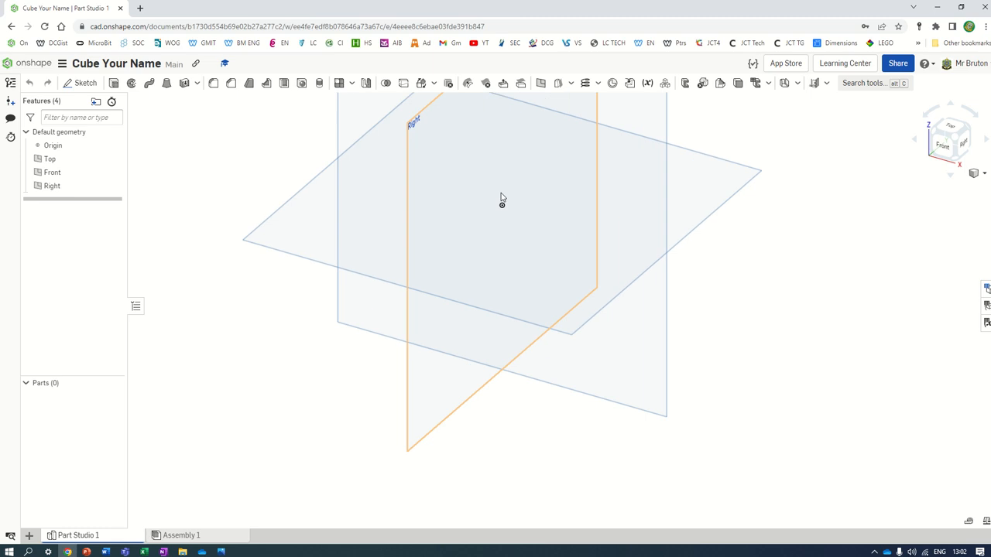
scroll(499, 194, down, 3)
scroll(500, 194, up, 1)
scroll(501, 186, down, 3)
scroll(500, 184, up, 3)
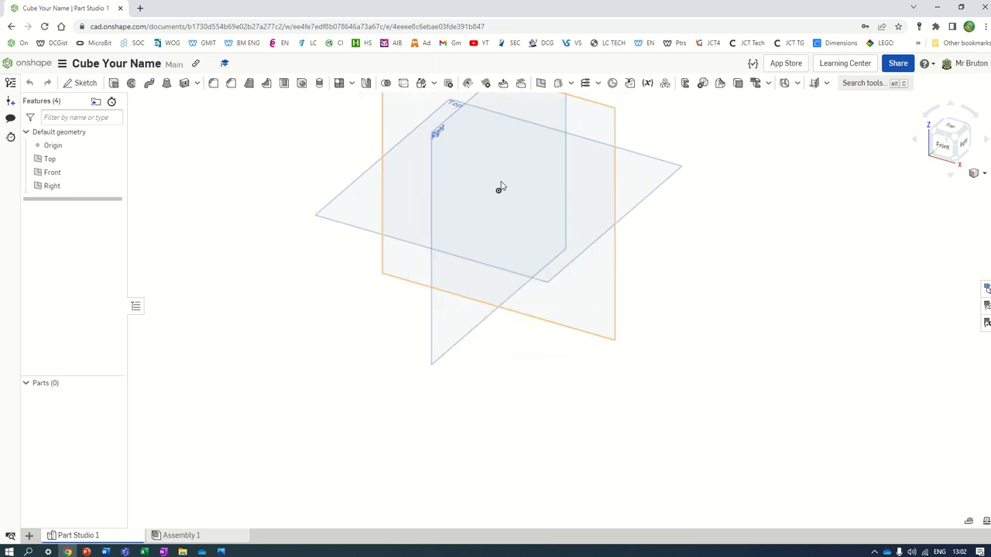
scroll(500, 187, down, 2)
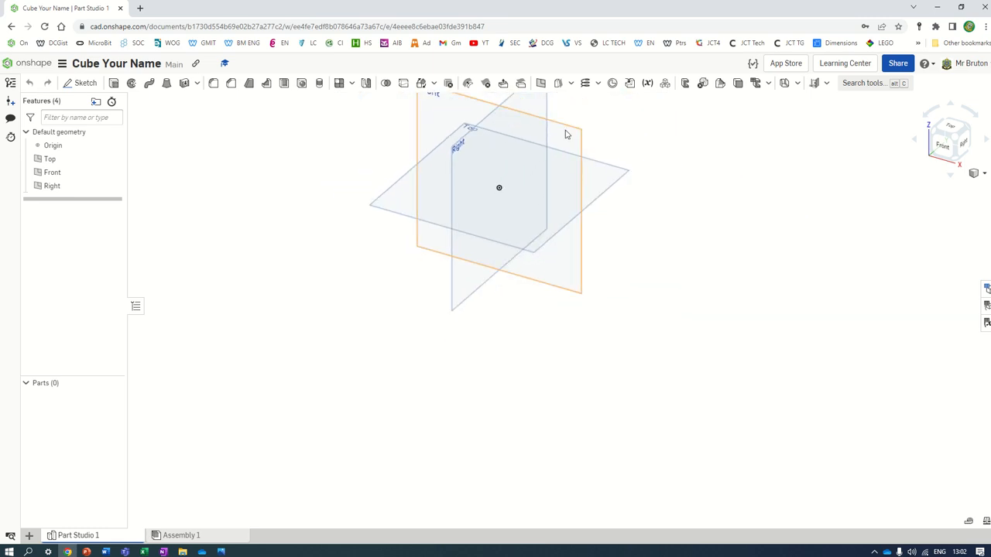
scroll(618, 187, down, 2)
scroll(633, 271, down, 1)
scroll(444, 324, up, 3)
scroll(445, 306, up, 4)
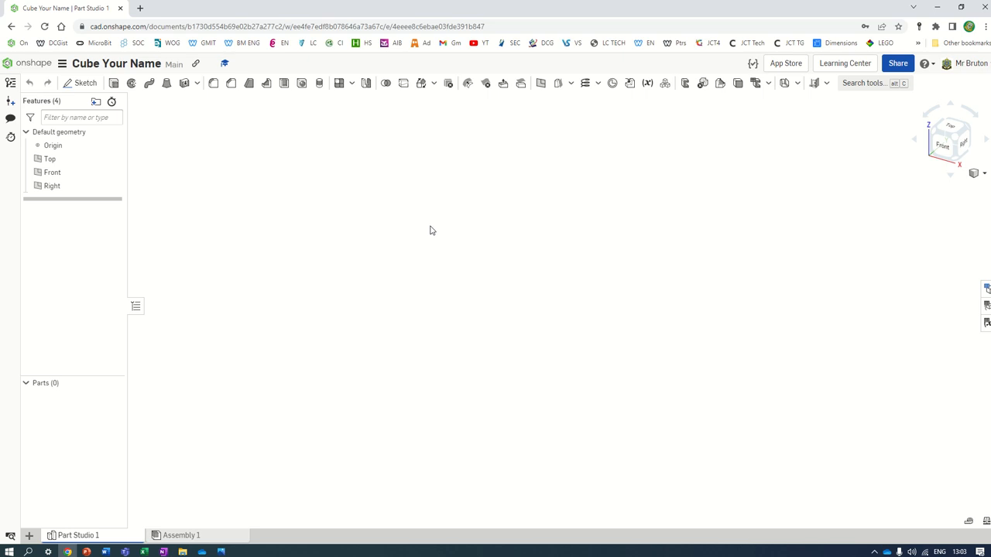
key(f)
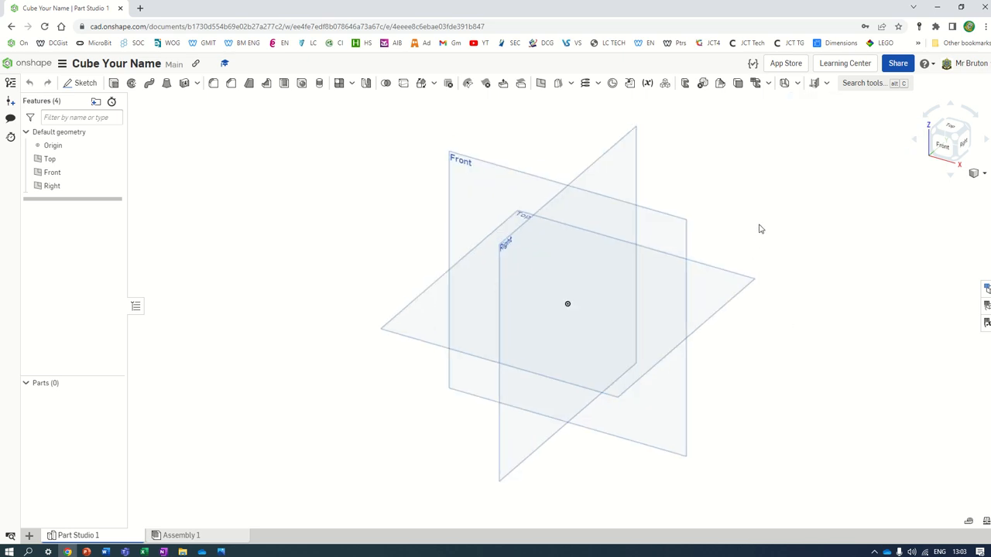
right_drag(784, 216, 973, 102)
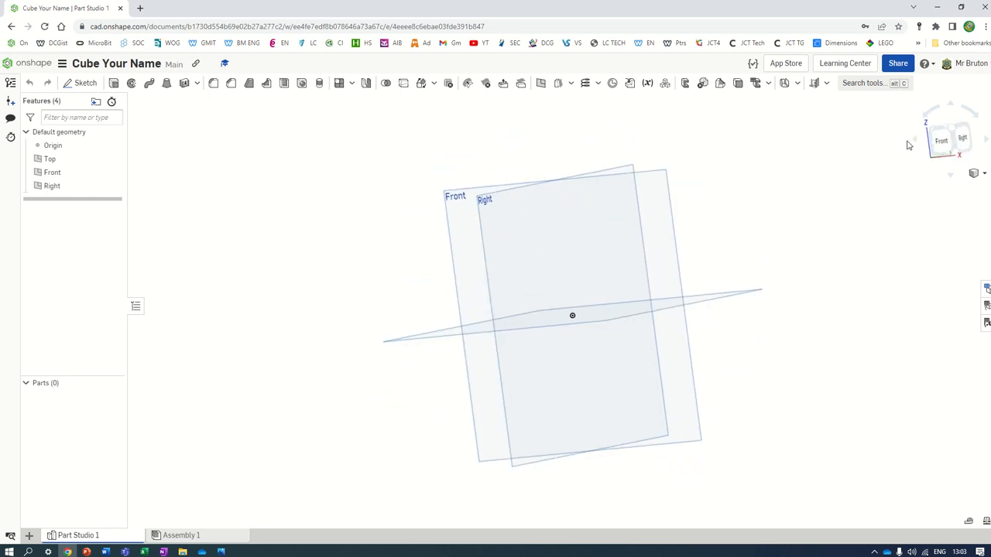
click(932, 124)
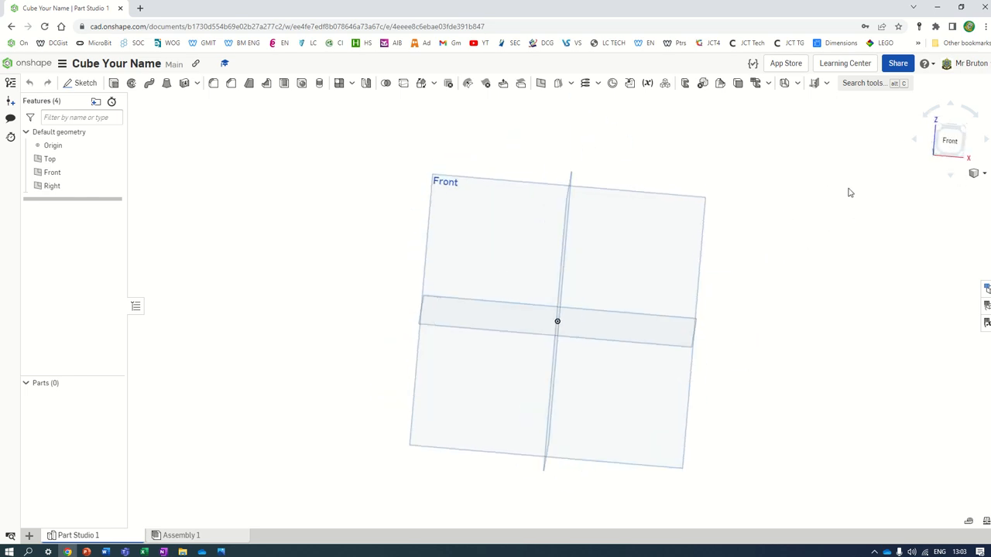
middle_drag(776, 298, 836, 261)
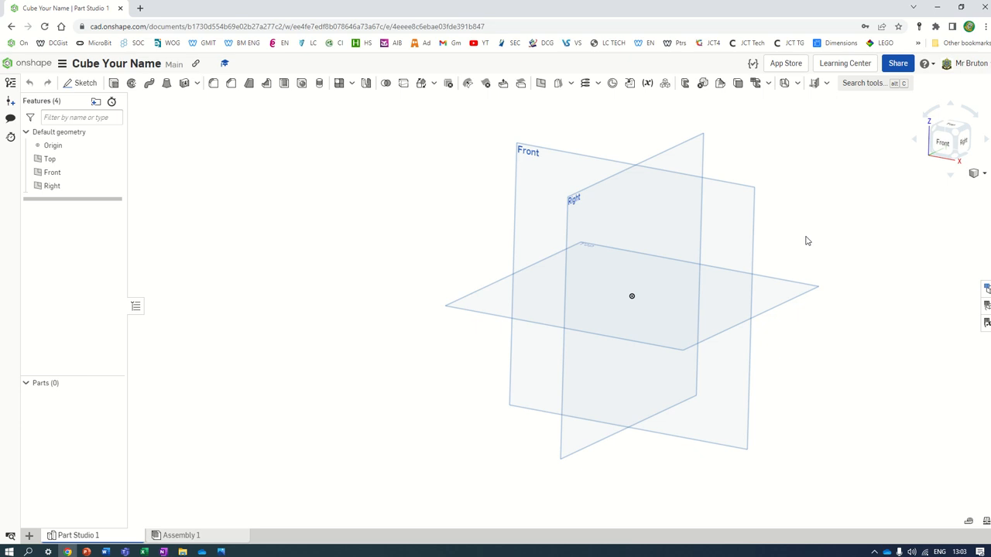
middle_drag(810, 238, 733, 226)
scroll(733, 226, up, 5)
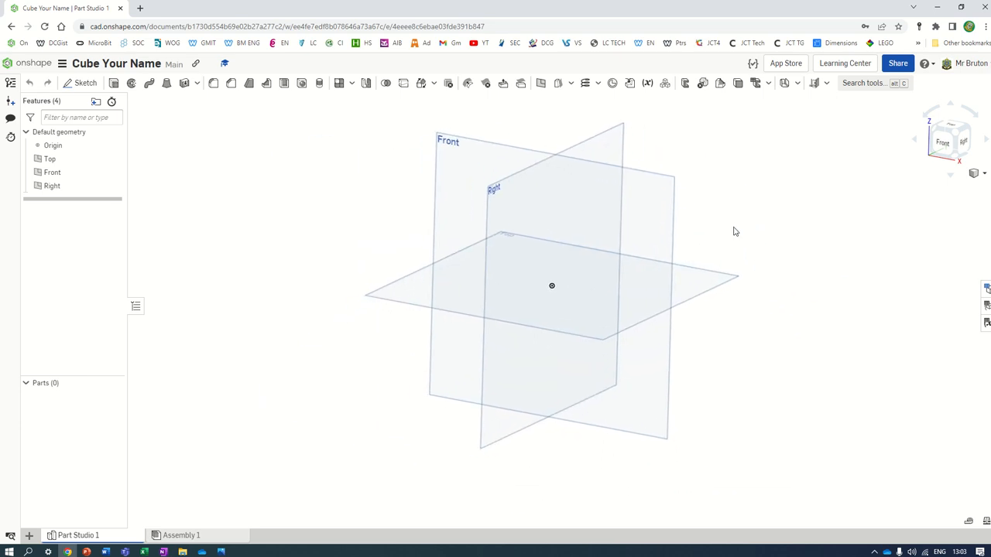
scroll(504, 259, down, 5)
scroll(457, 258, up, 3)
scroll(458, 249, down, 5)
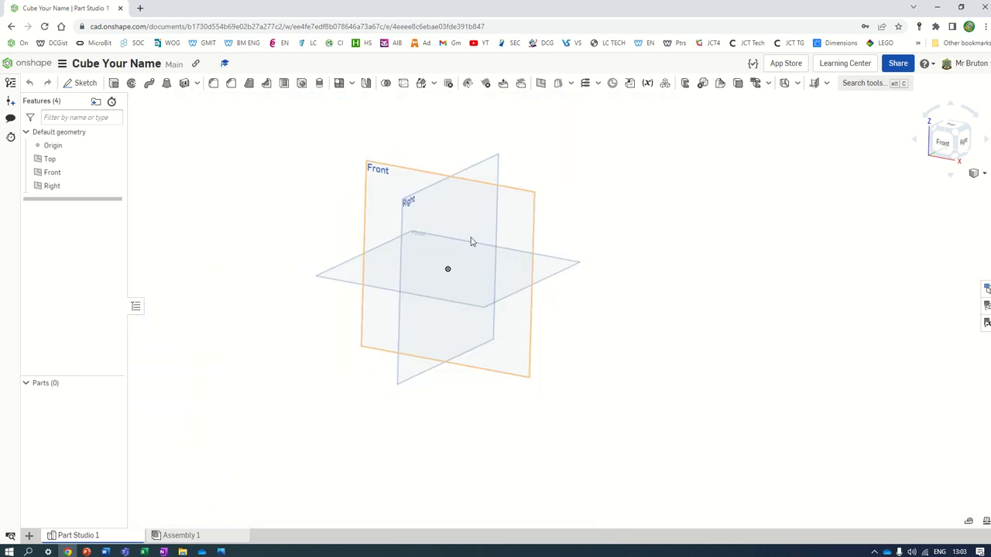
middle_drag(469, 239, 551, 255)
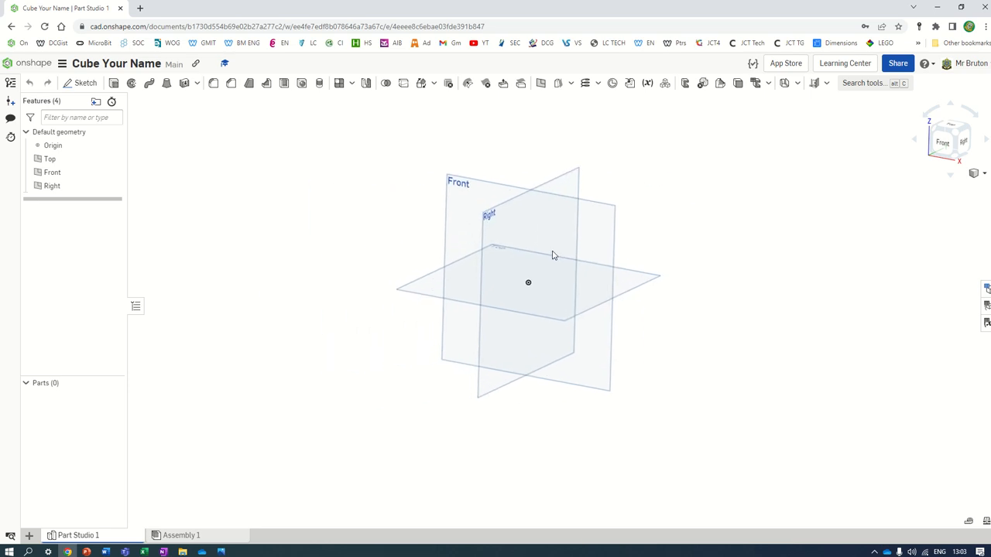
right_drag(571, 224, 601, 199)
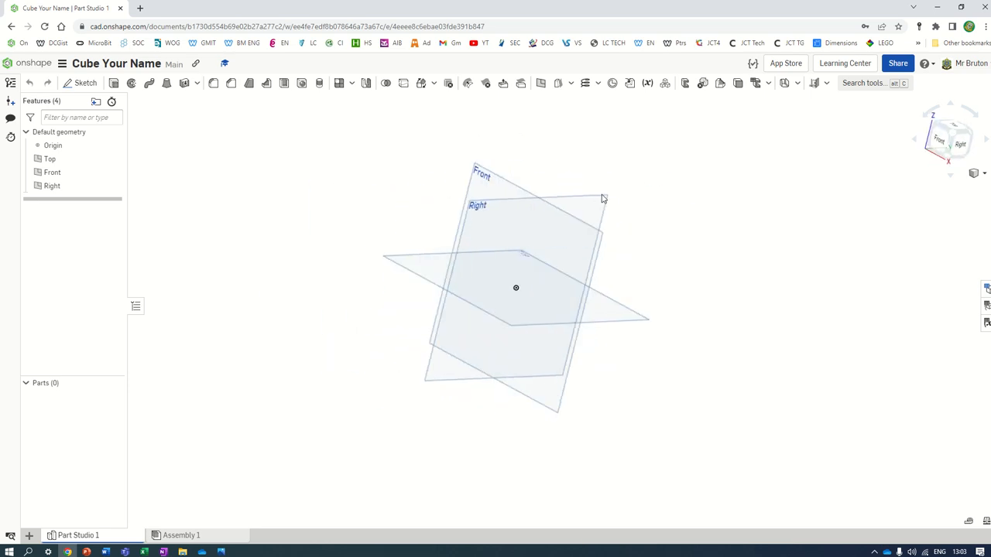
scroll(239, 294, down, 5)
scroll(615, 277, up, 5)
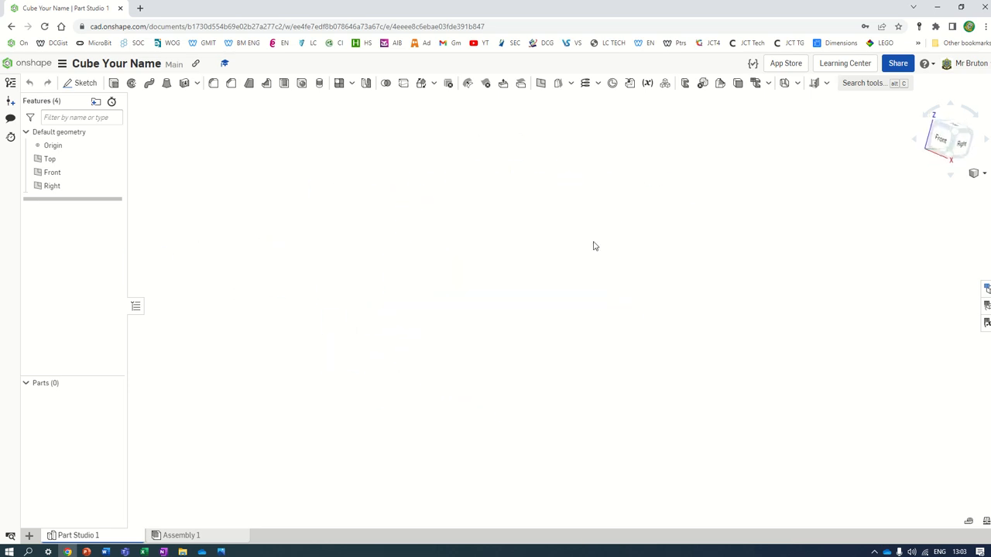
key(f)
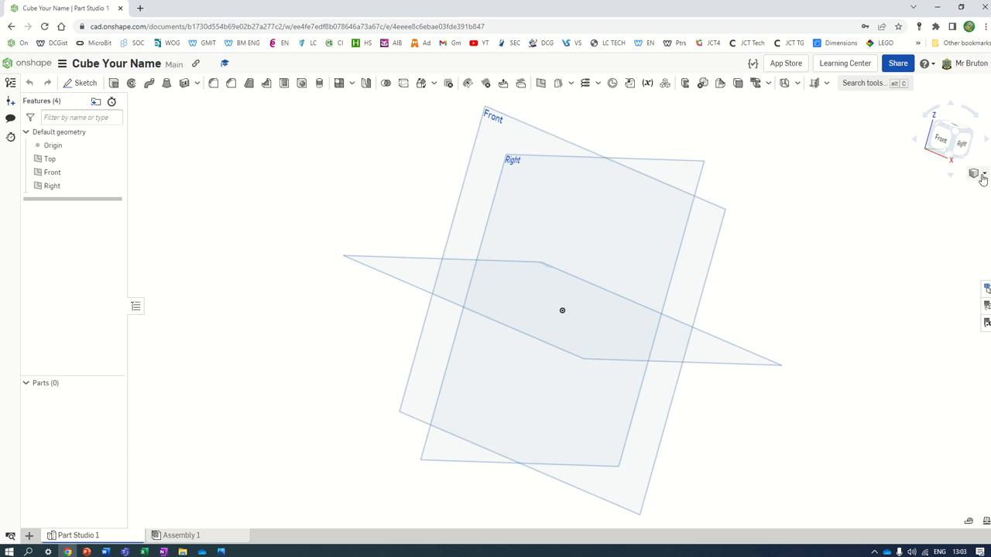
Step: In isometric view, hide the Front and Right planes, then view the Top plane from above
click(981, 176)
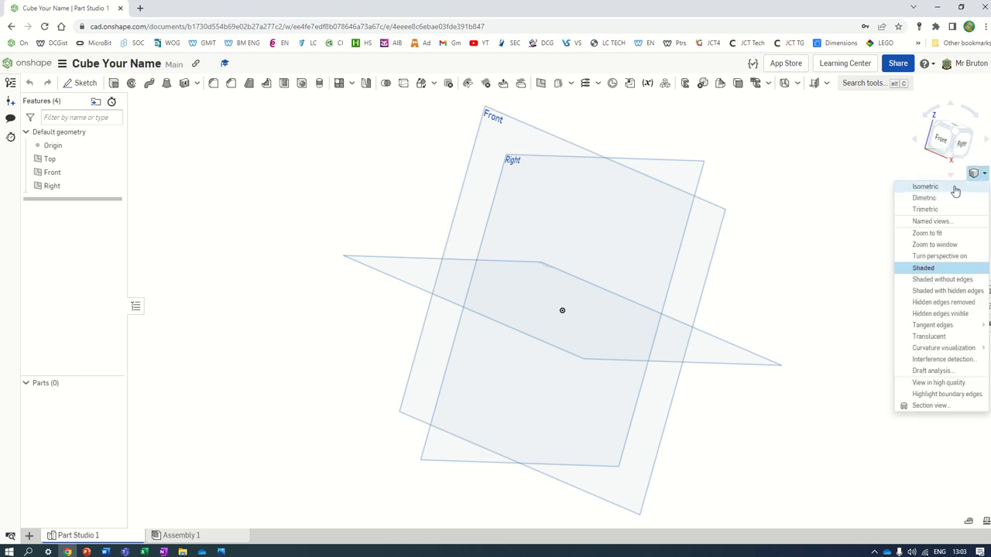
click(925, 186)
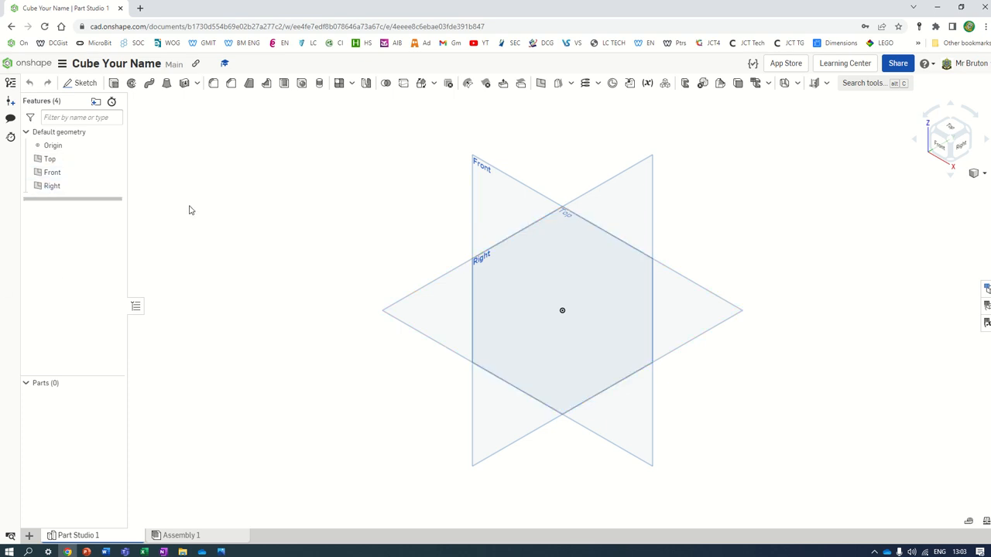
click(115, 172)
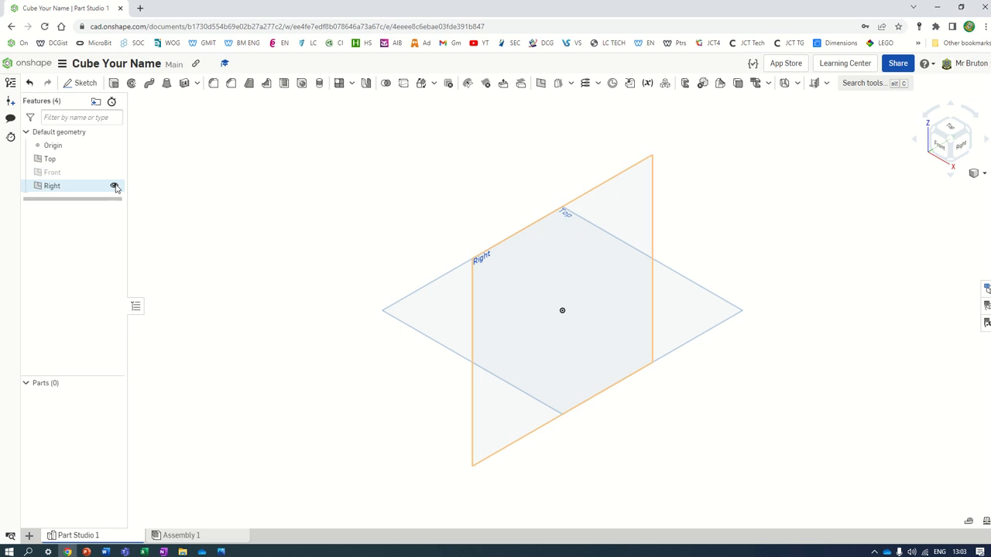
click(114, 186)
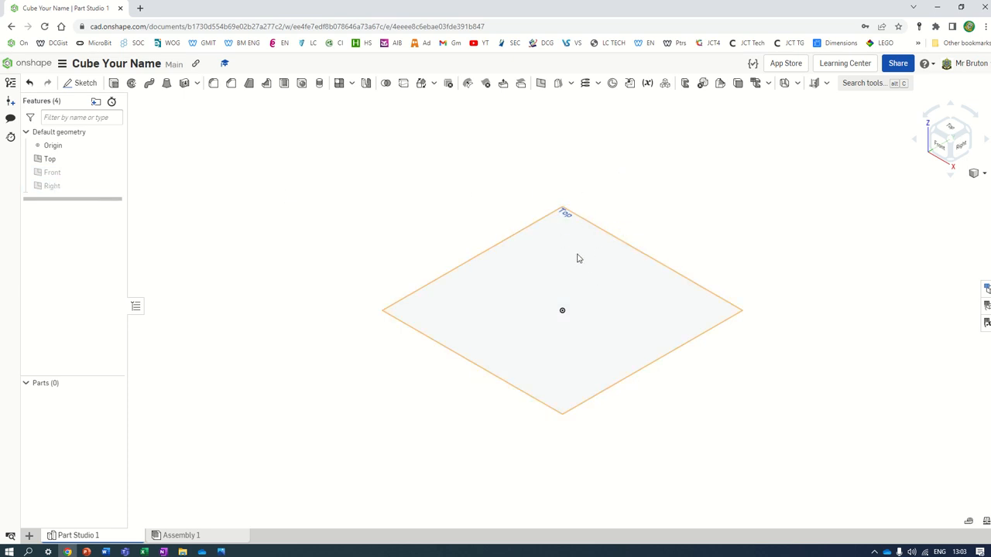
click(954, 130)
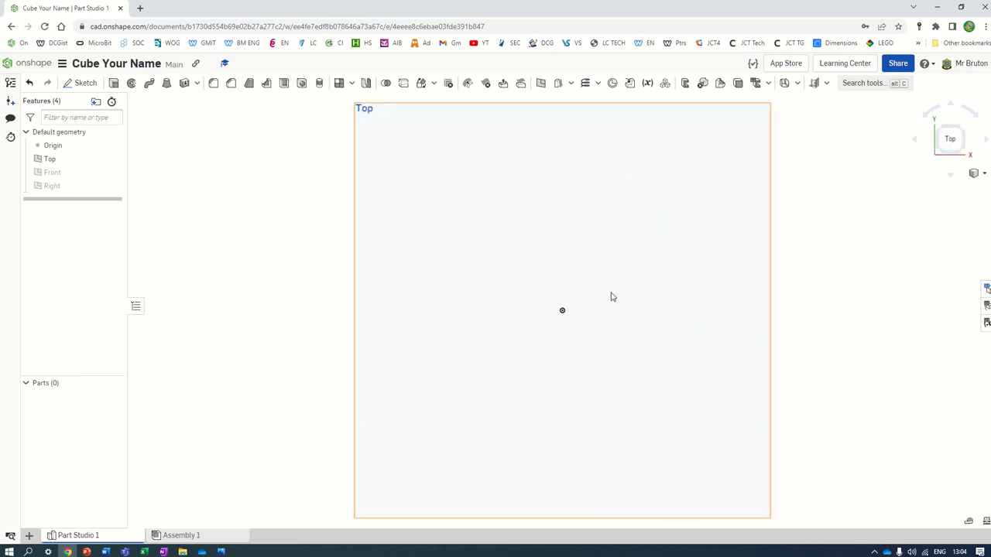
scroll(737, 361, down, 2)
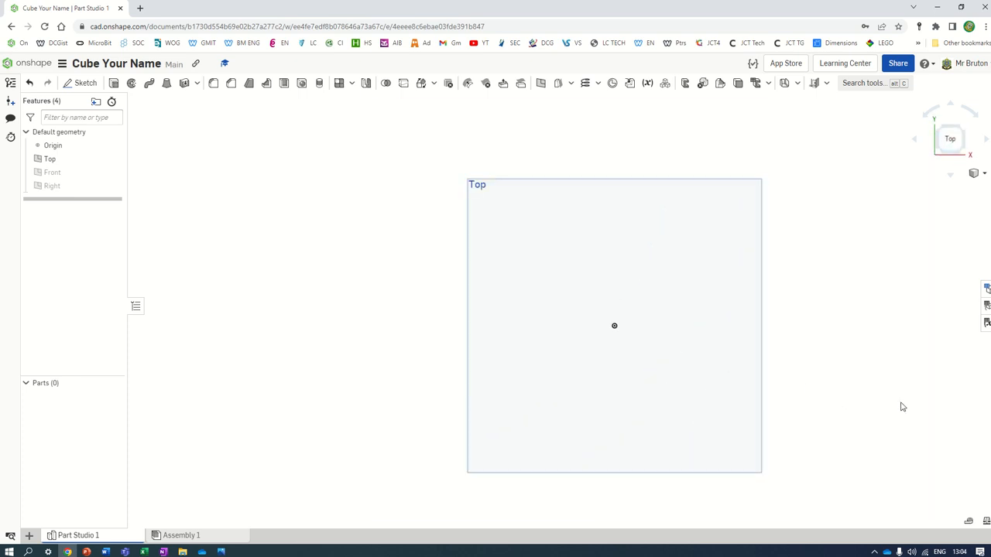
scroll(901, 406, up, 1)
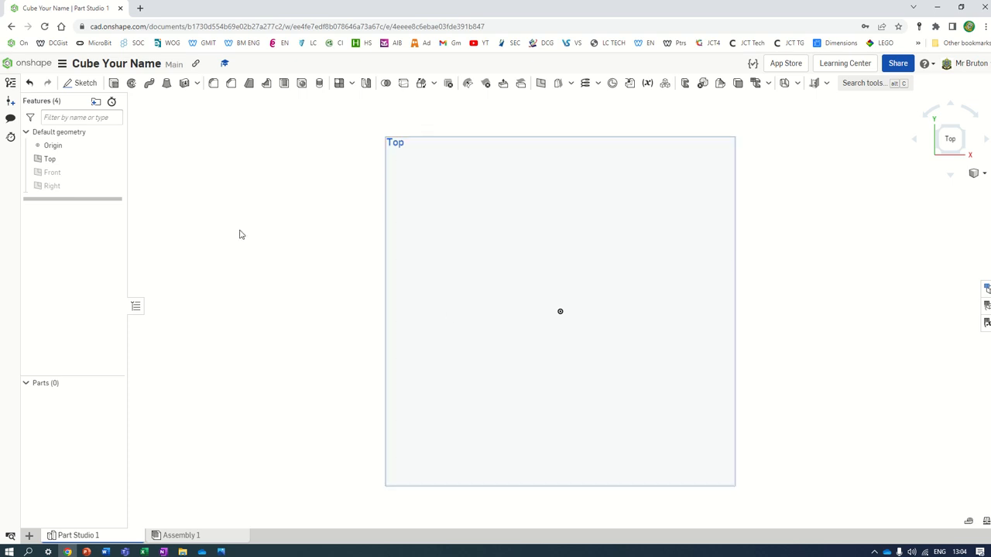
Step: Sketch on the Top plane a center-point rectangle centred on the origin
click(80, 83)
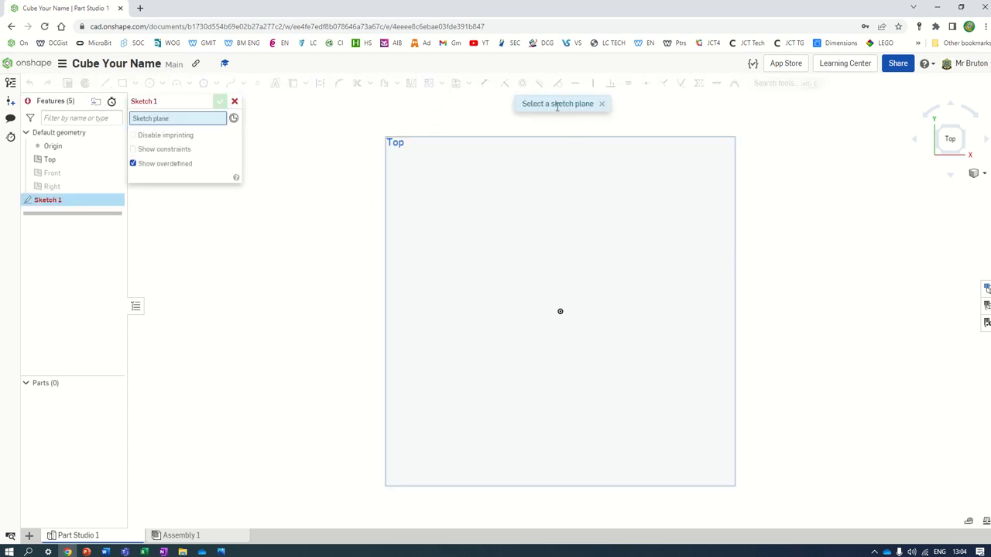
click(525, 229)
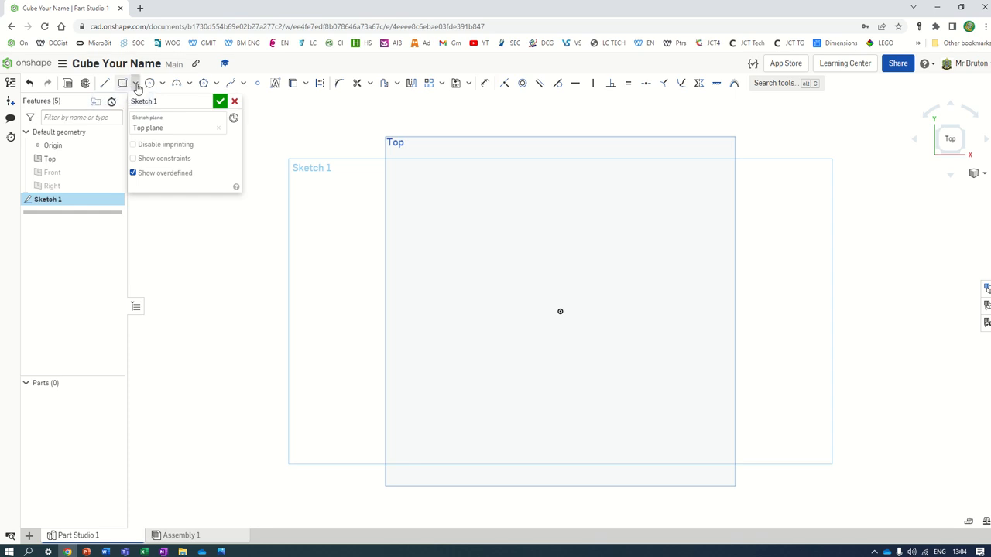
click(136, 85)
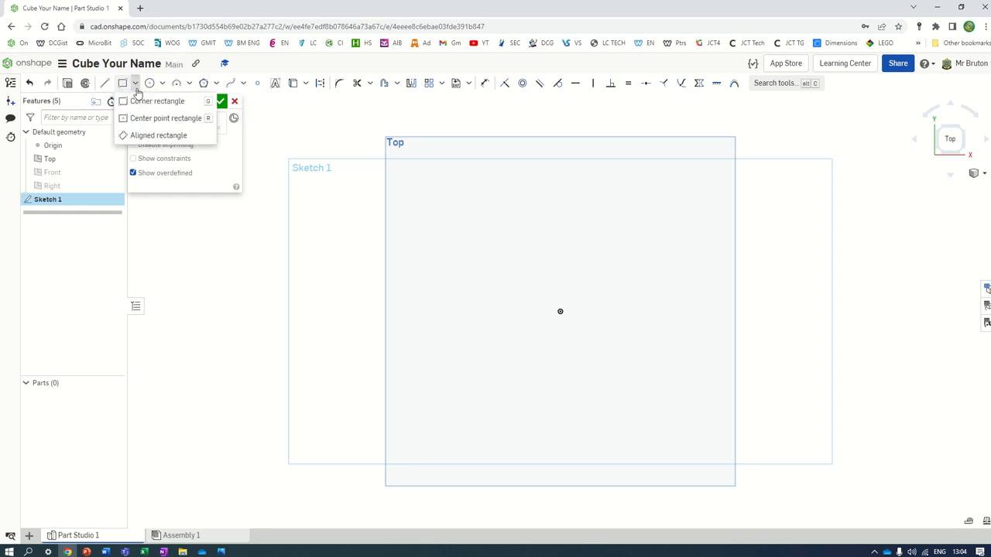
click(147, 118)
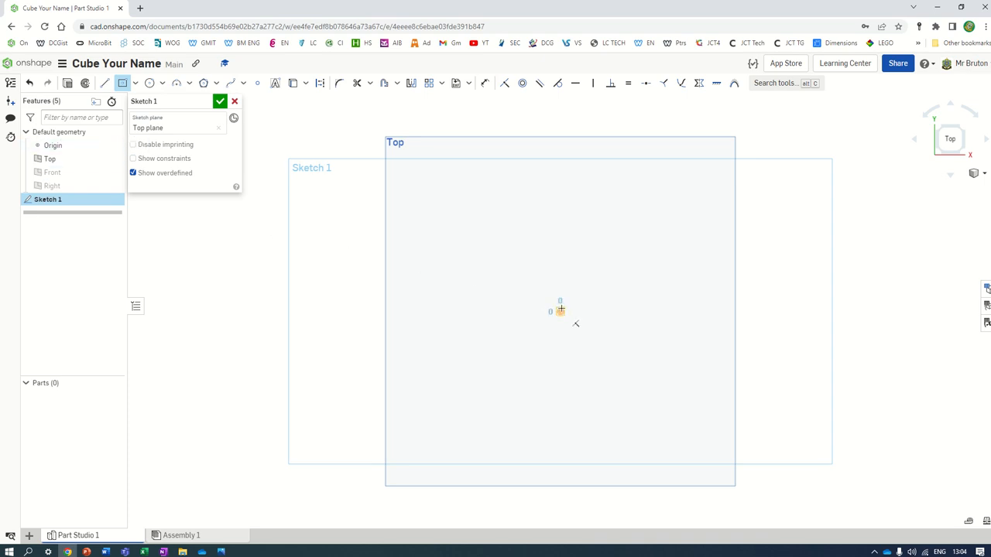
click(560, 310)
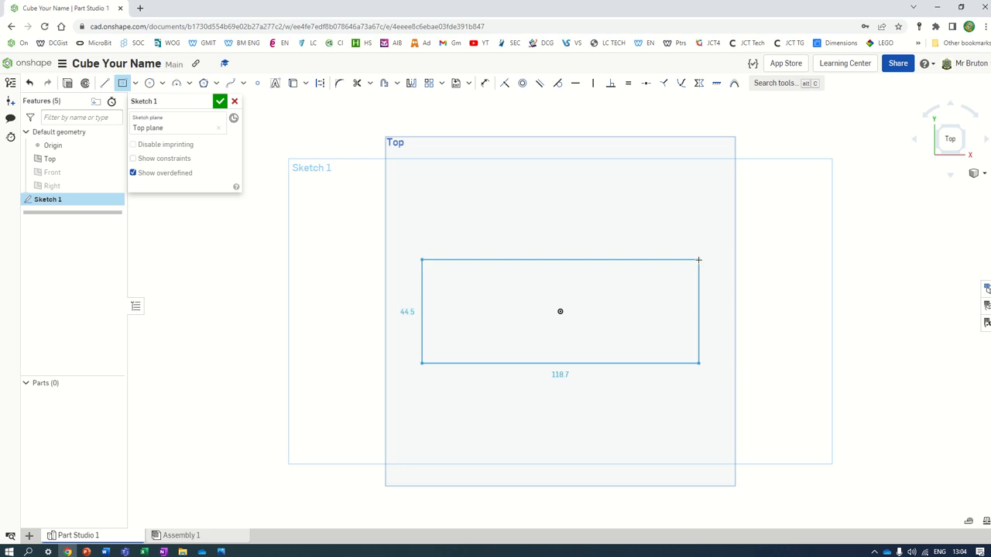
click(698, 260)
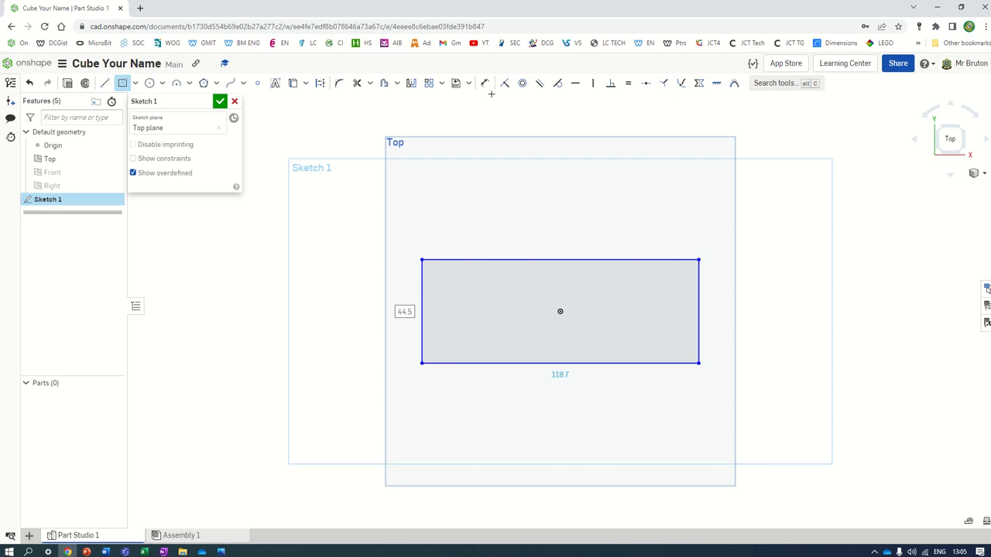
click(488, 89)
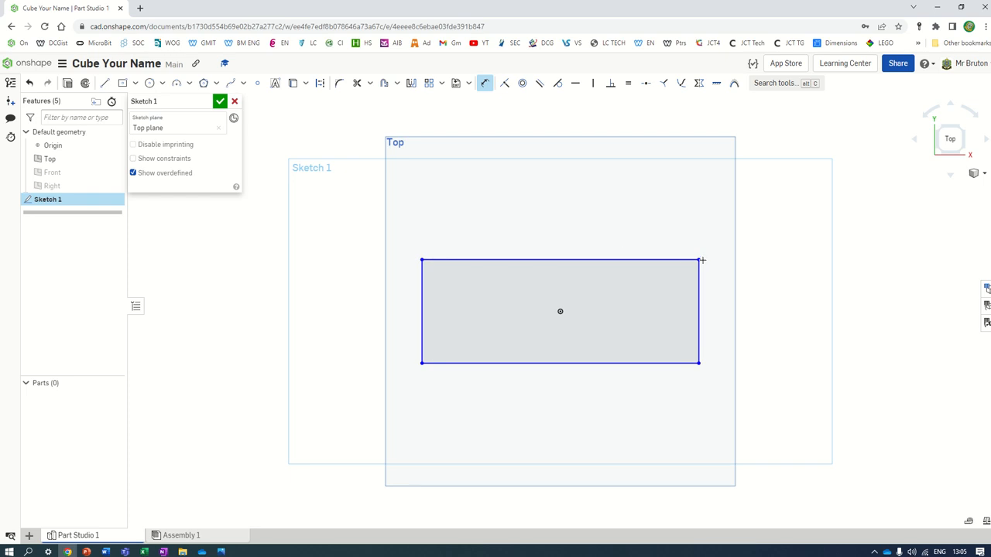
Step: Dimension the rectangle's top edge to 50 mm wide
click(562, 259)
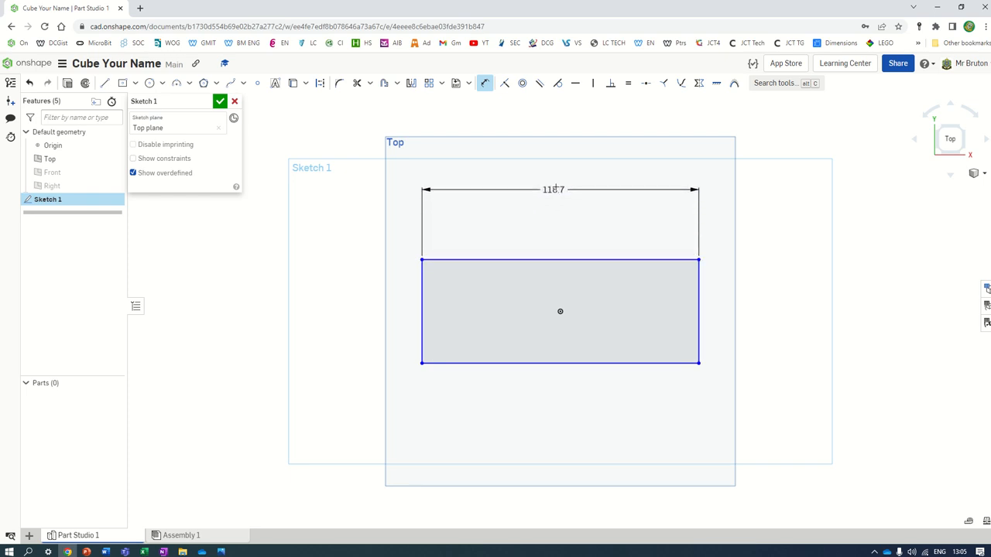
click(552, 177)
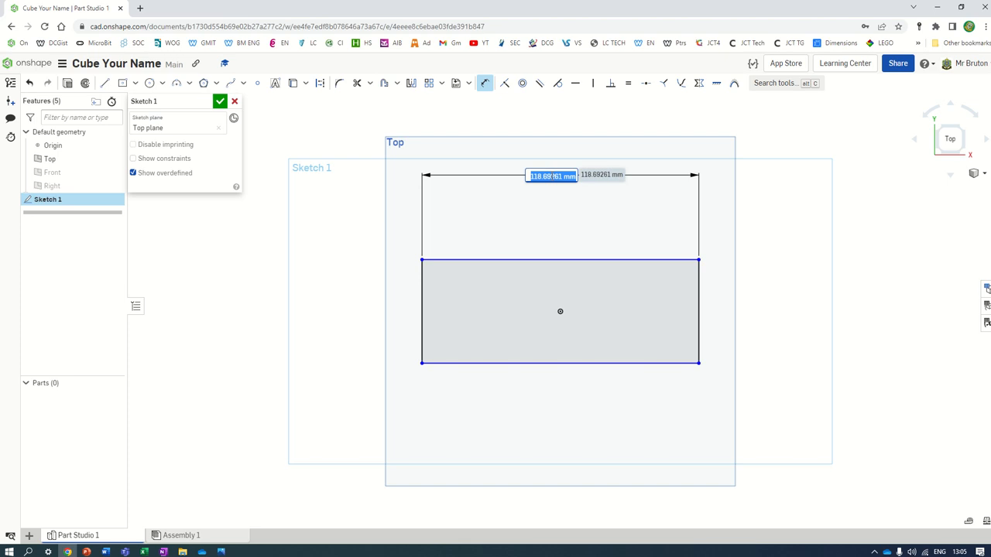
text(50)
key(Return)
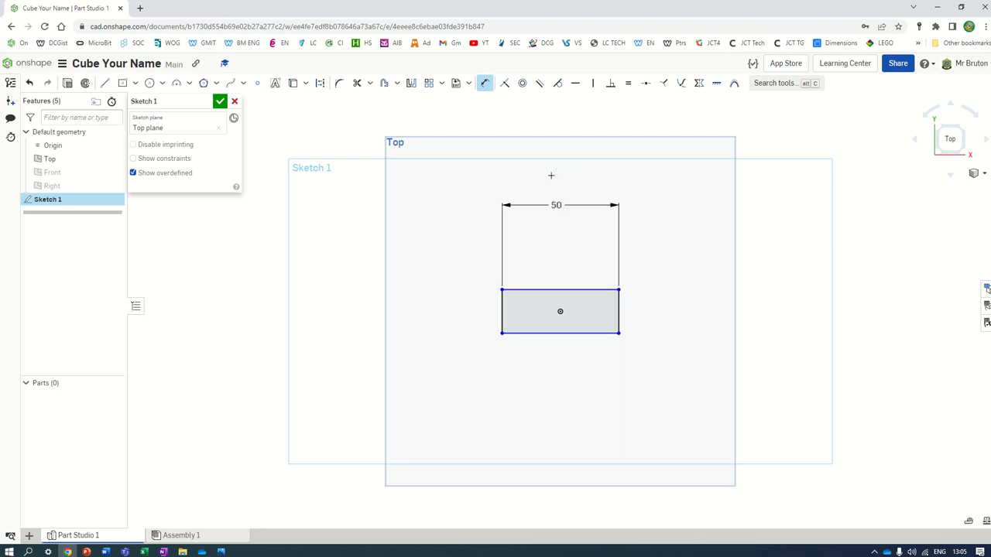
scroll(610, 387, down, 2)
scroll(631, 348, up, 5)
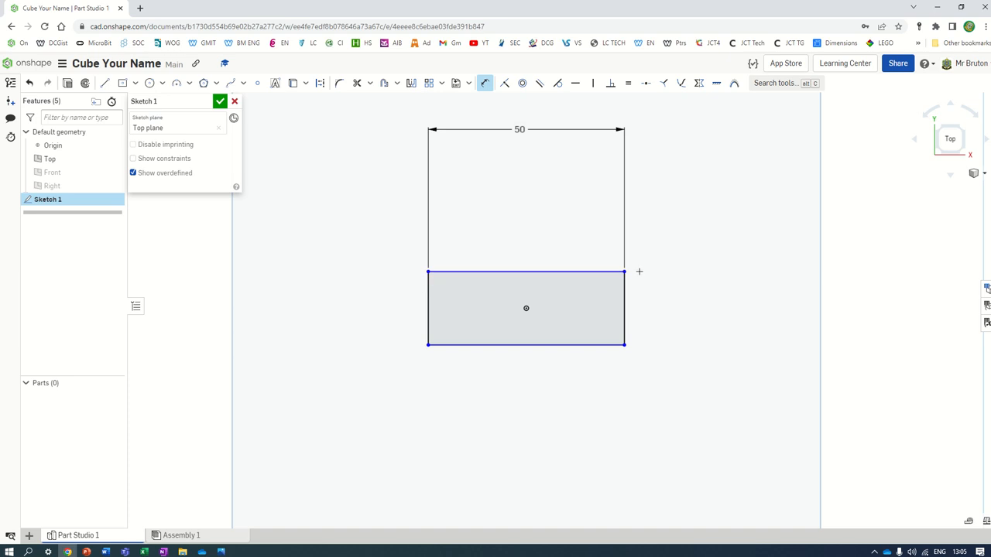
Step: Stretch the rectangle taller and dimension its right edge to 50 mm, making a square
click(485, 83)
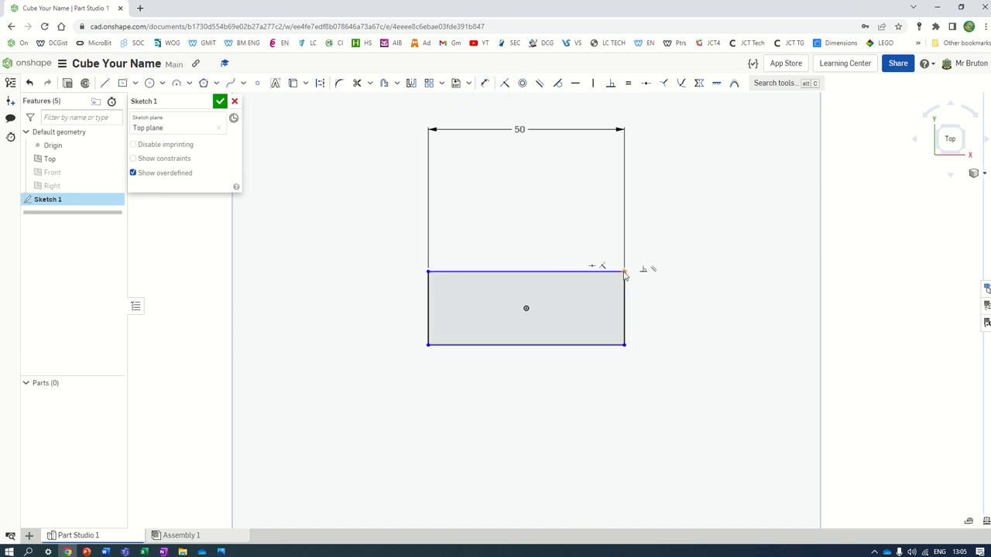
mouse_move(624, 277)
mouse_down()
mouse_move(602, 279)
mouse_move(611, 206)
mouse_move(619, 234)
mouse_move(628, 209)
mouse_move(610, 195)
mouse_move(625, 263)
mouse_up()
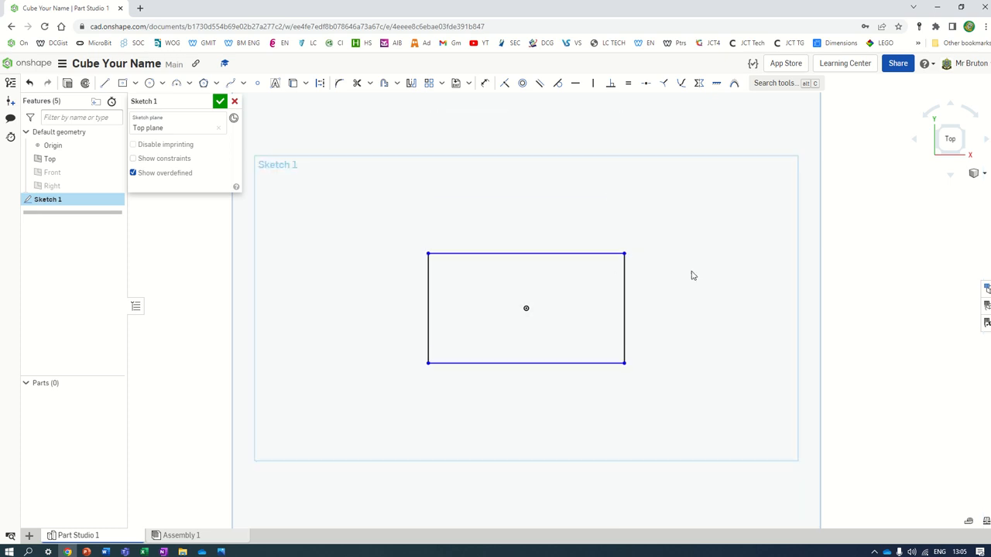
click(484, 83)
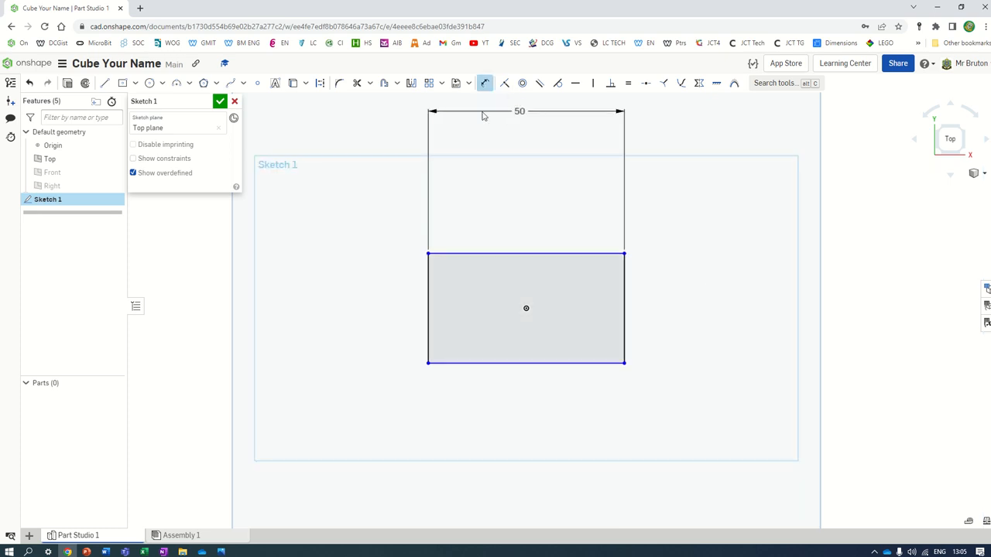
click(624, 296)
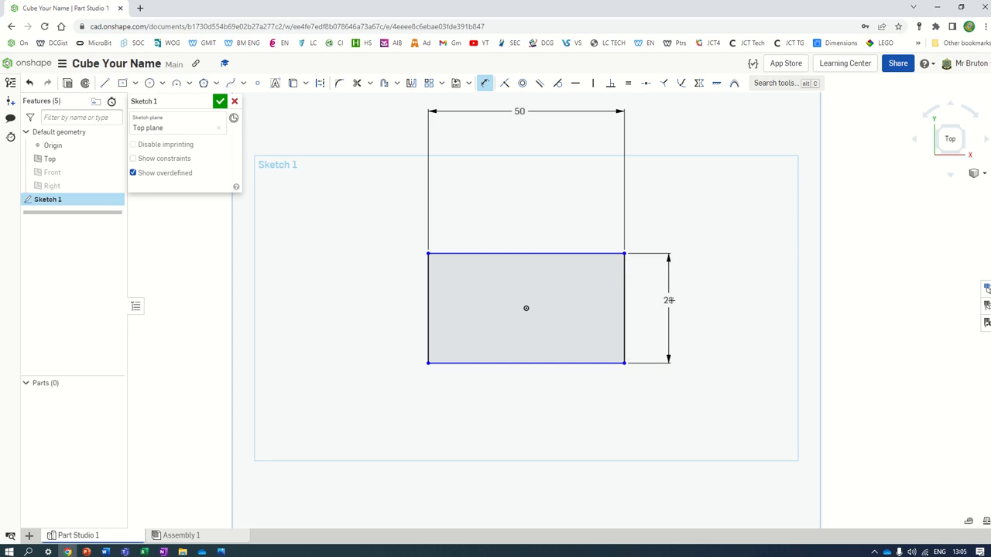
click(692, 303)
text(50)
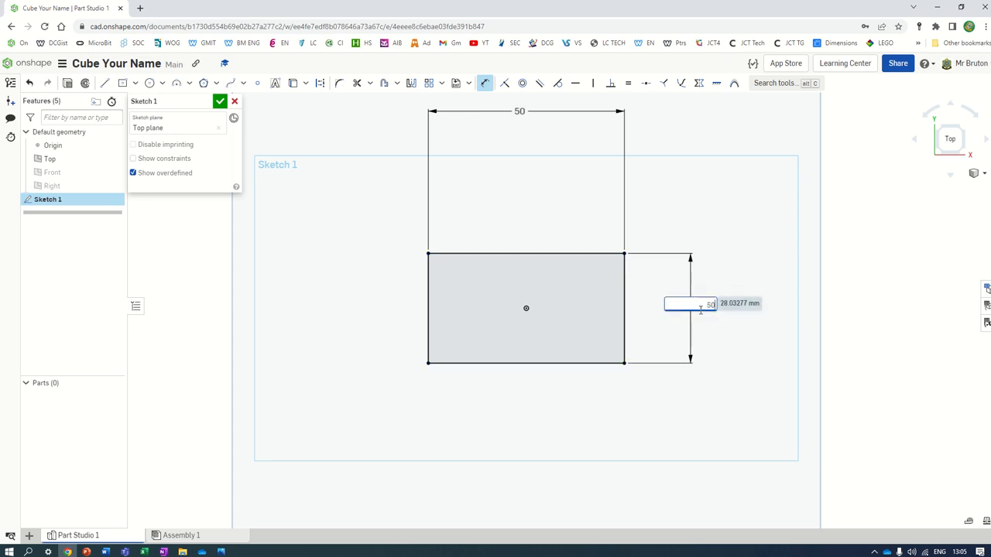
key(Return)
Step: Move the width and height dimensions closer to the square
scroll(581, 274, up, 2)
scroll(583, 273, down, 4)
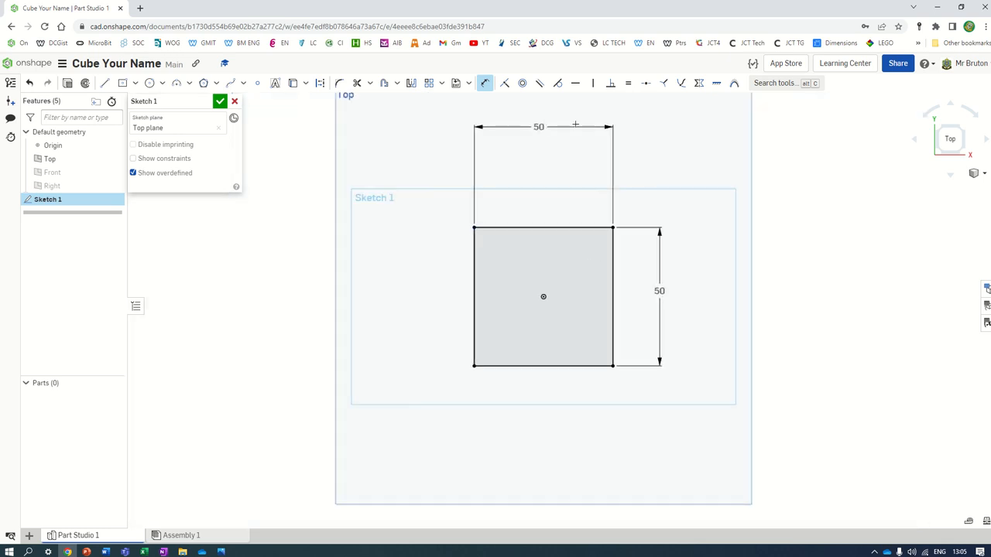
drag(544, 152, 545, 195)
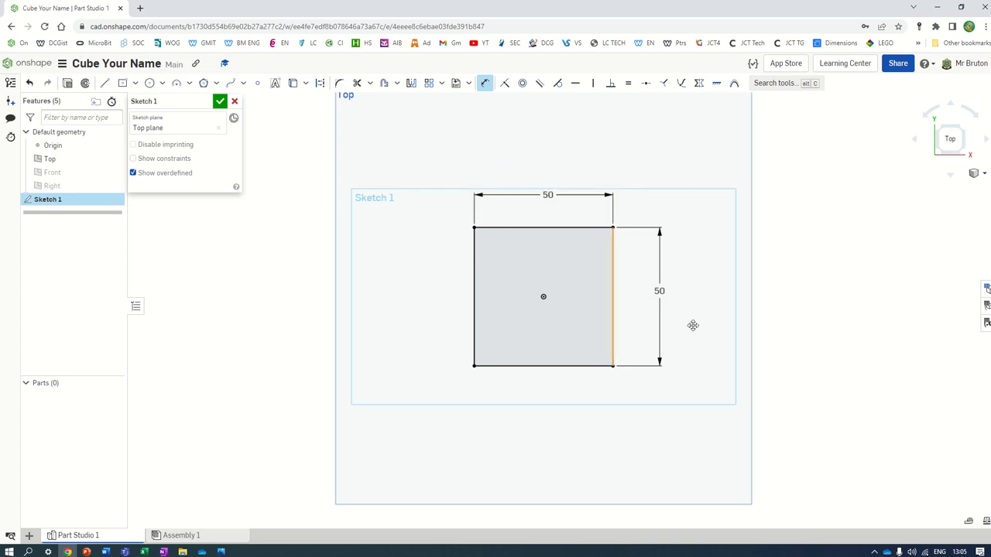
drag(652, 297, 640, 298)
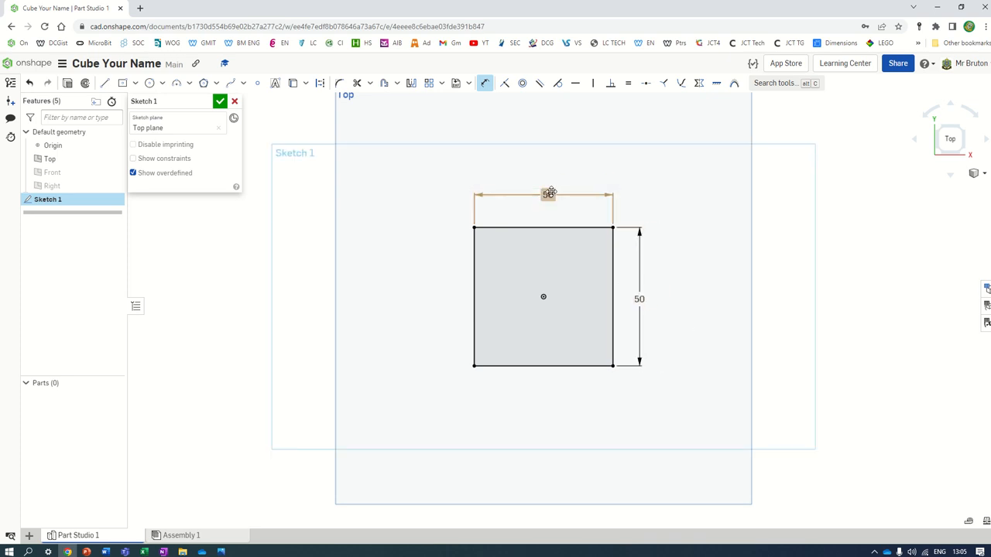
drag(546, 195, 544, 199)
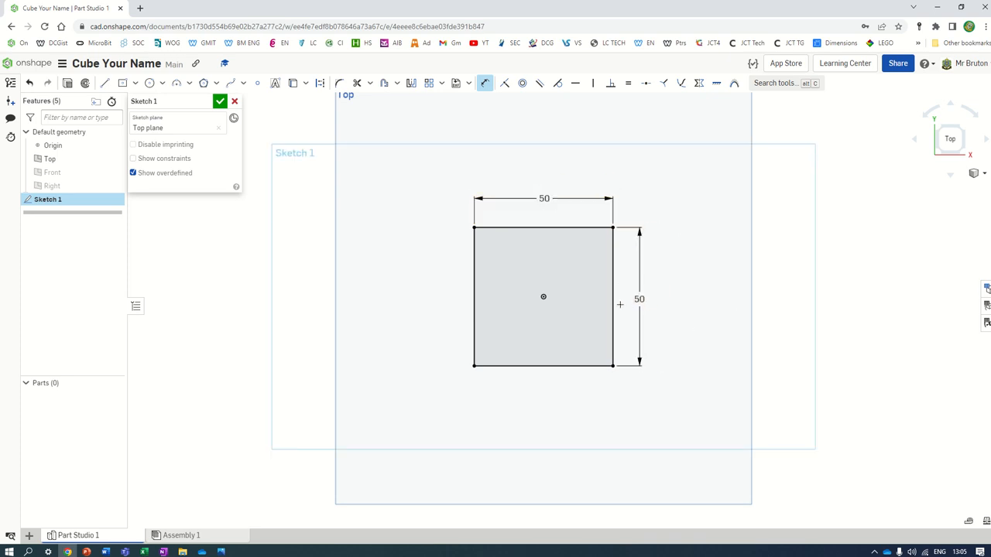
scroll(625, 307, up, 2)
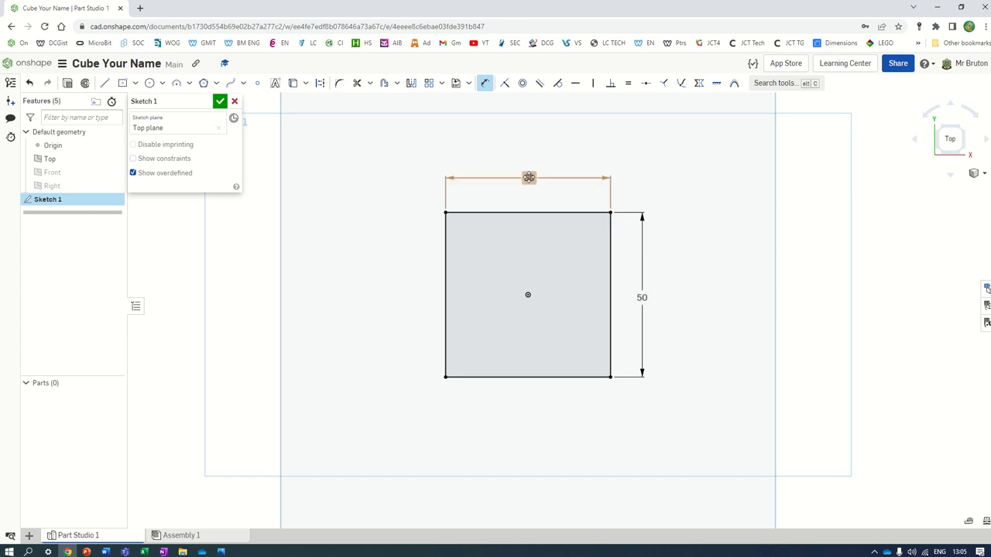
Step: Change the width dimension to 75 mm, then set it back to 50 mm
double_click(528, 178)
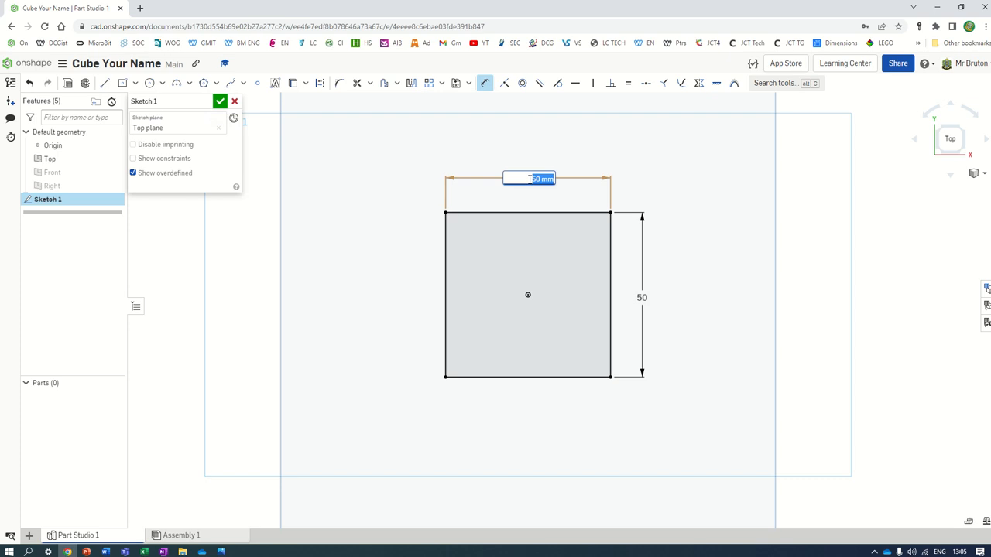
text(75)
key(Return)
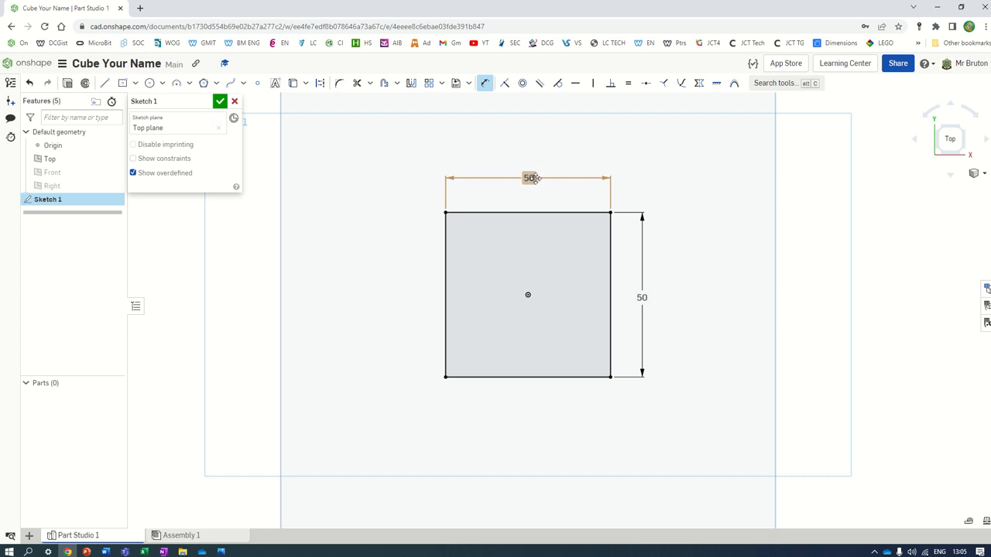
double_click(530, 178)
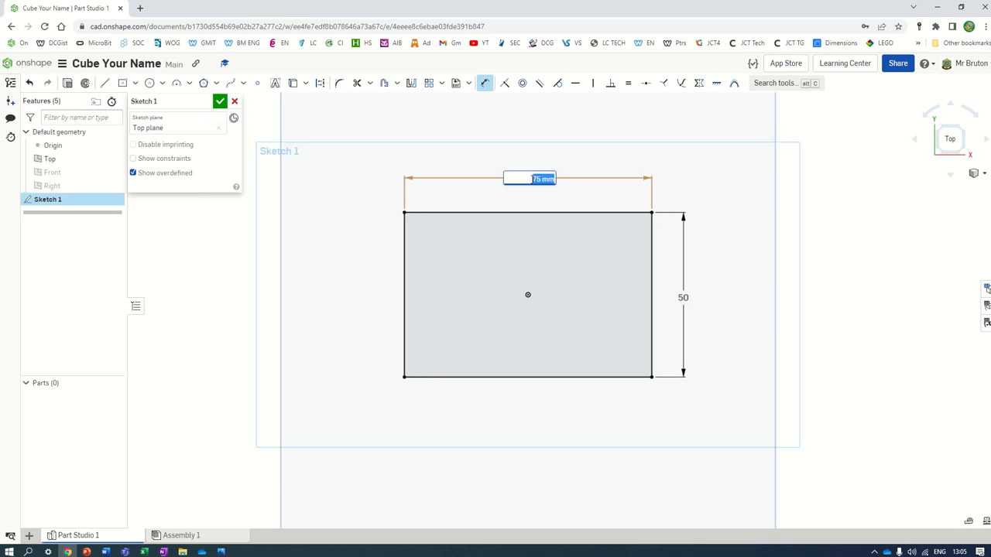
text(50)
key(Return)
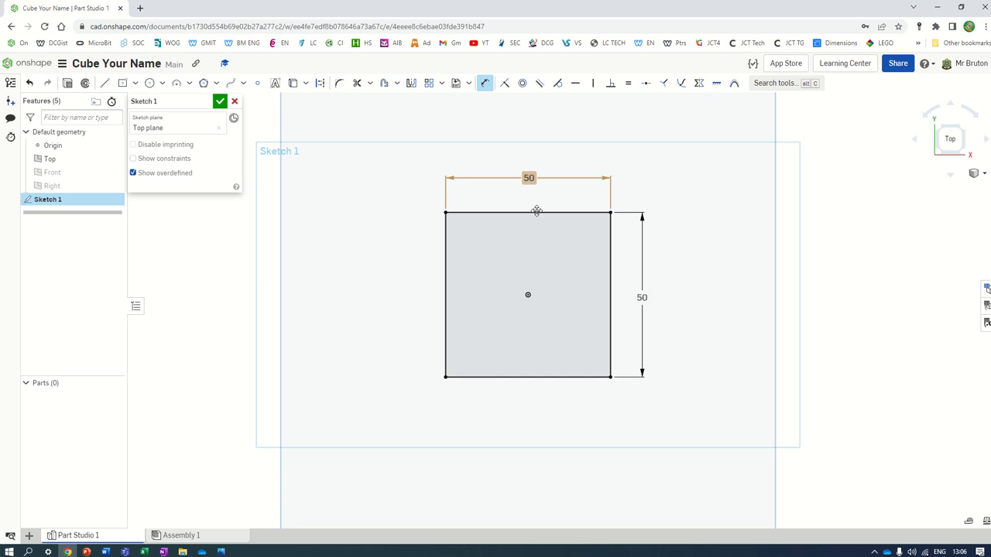
scroll(627, 289, down, 2)
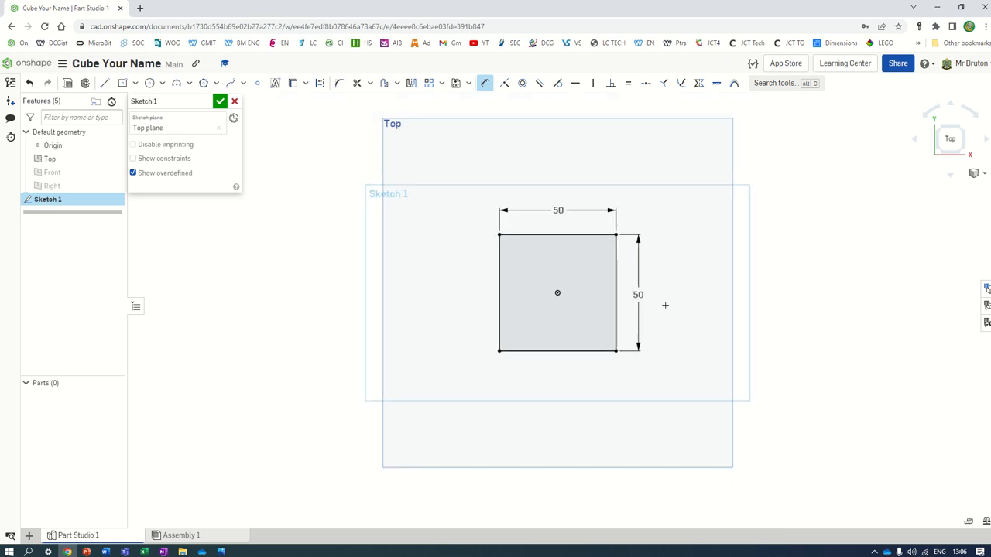
Step: Finish the square sketch, switch to isometric view, and hide the Top plane
click(220, 104)
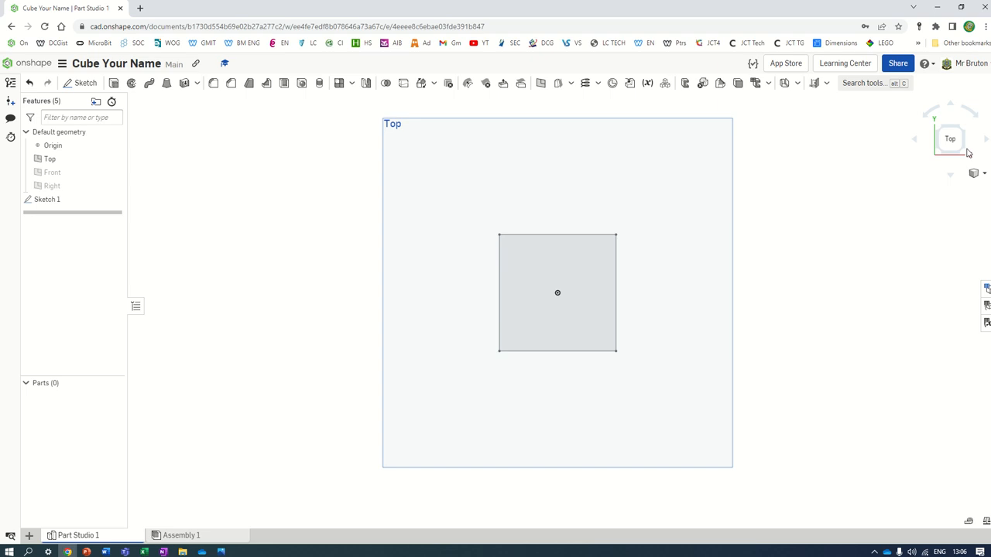
click(976, 173)
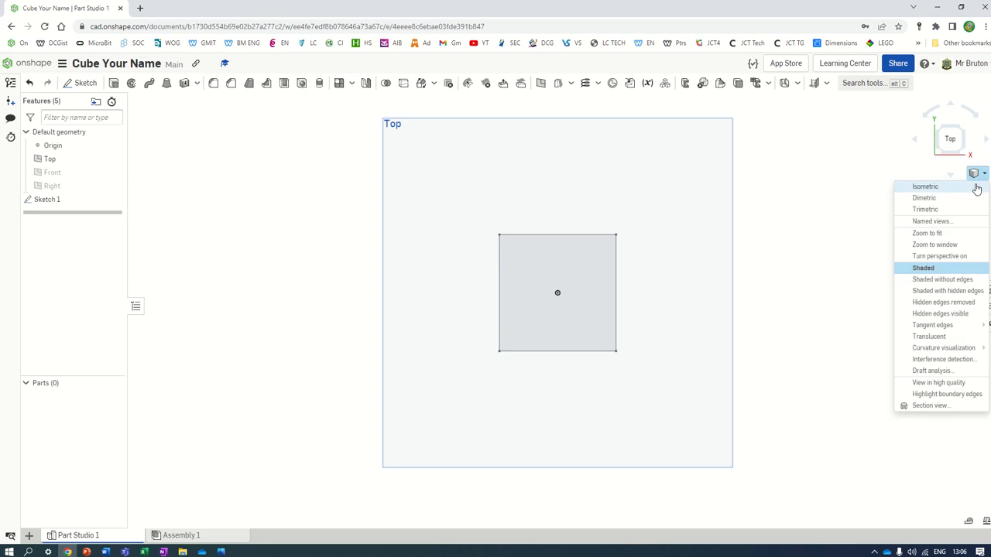
click(925, 187)
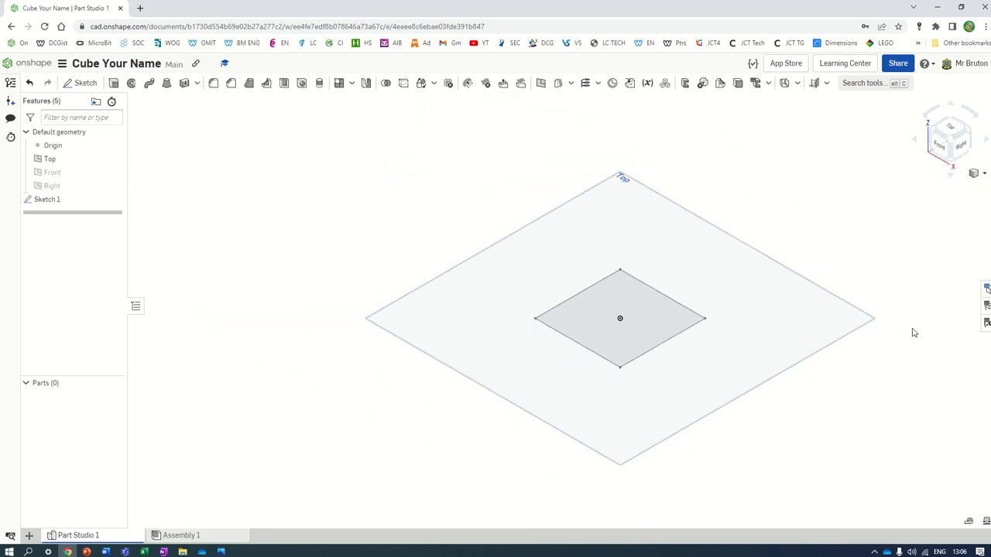
scroll(915, 332, up, 2)
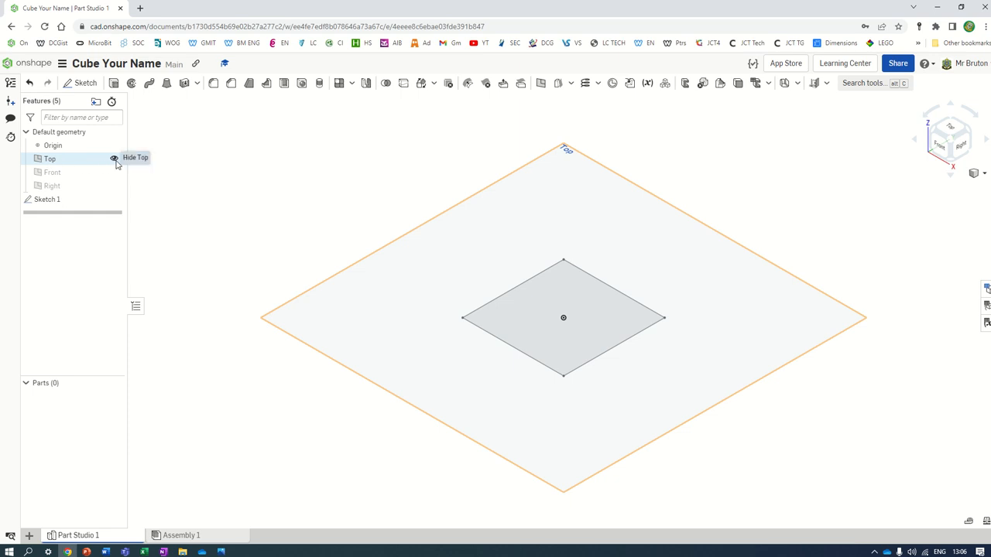
click(114, 160)
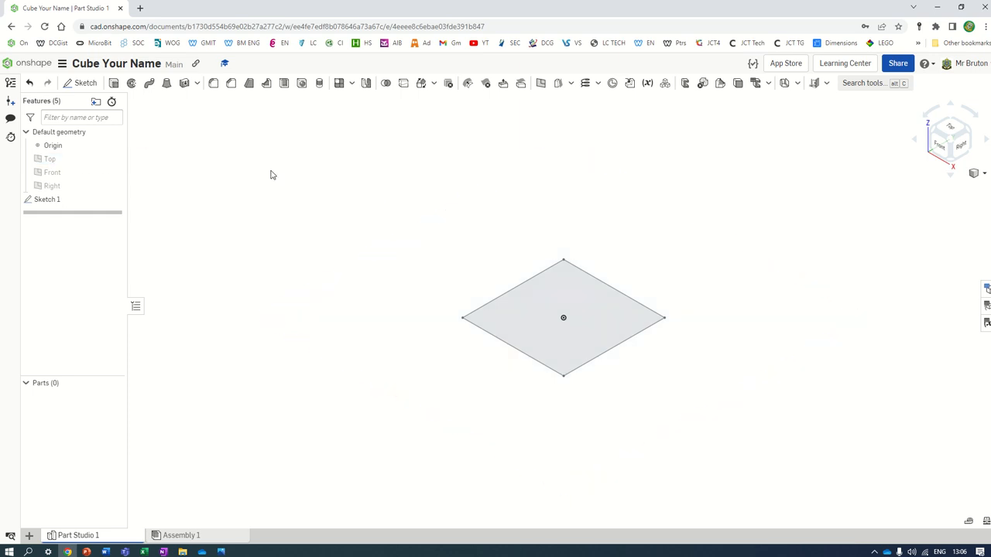
Step: Try a 50 mm symmetric extrude of the square, then cancel it
click(113, 83)
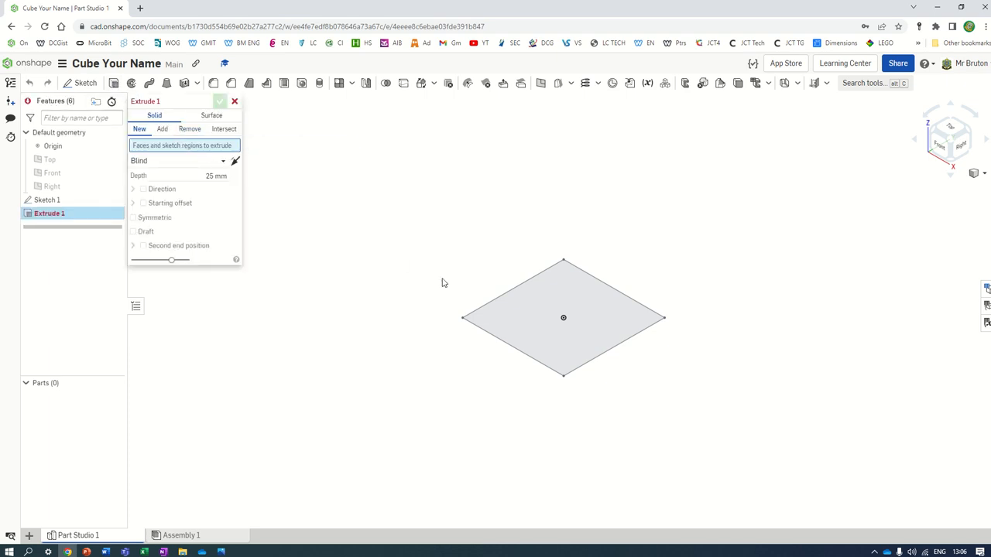
click(579, 293)
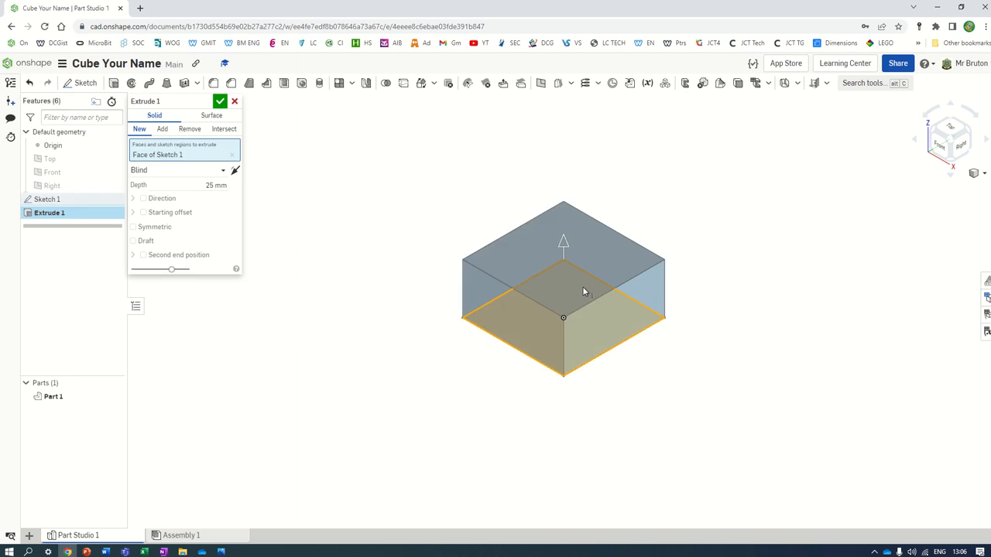
click(220, 186)
text(50)
key(Return)
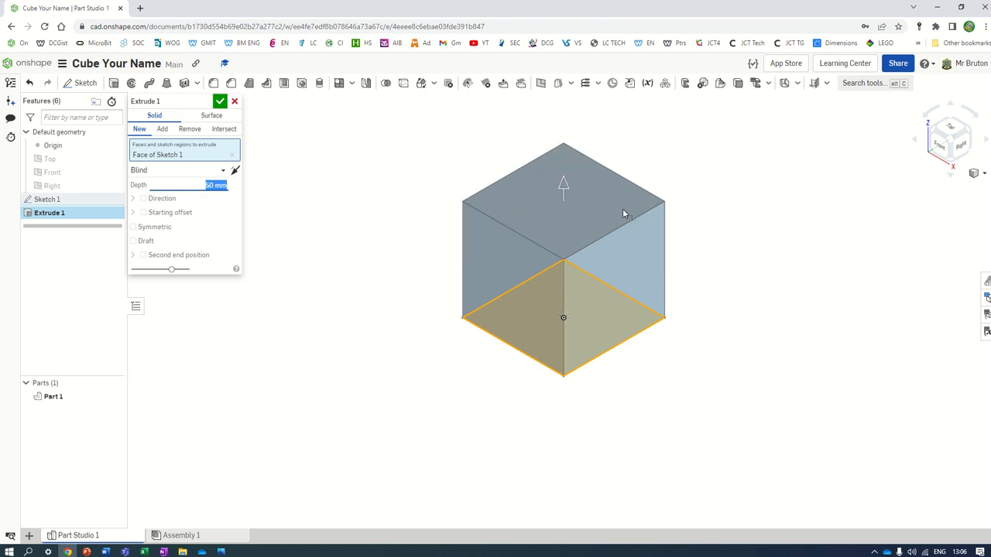
click(134, 226)
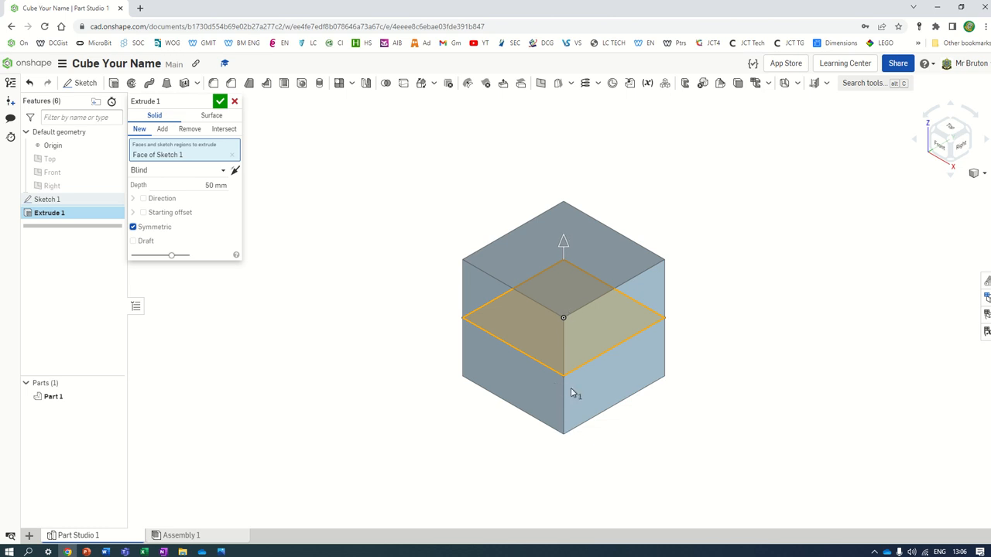
key(Escape)
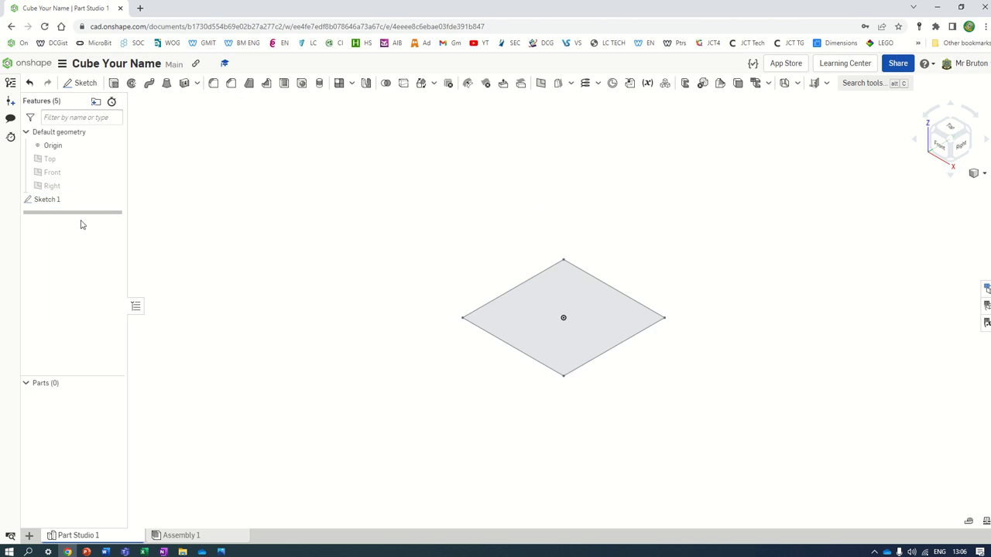
Step: Extrude the square 50 mm symmetrically and confirm, creating the solid cube
click(114, 82)
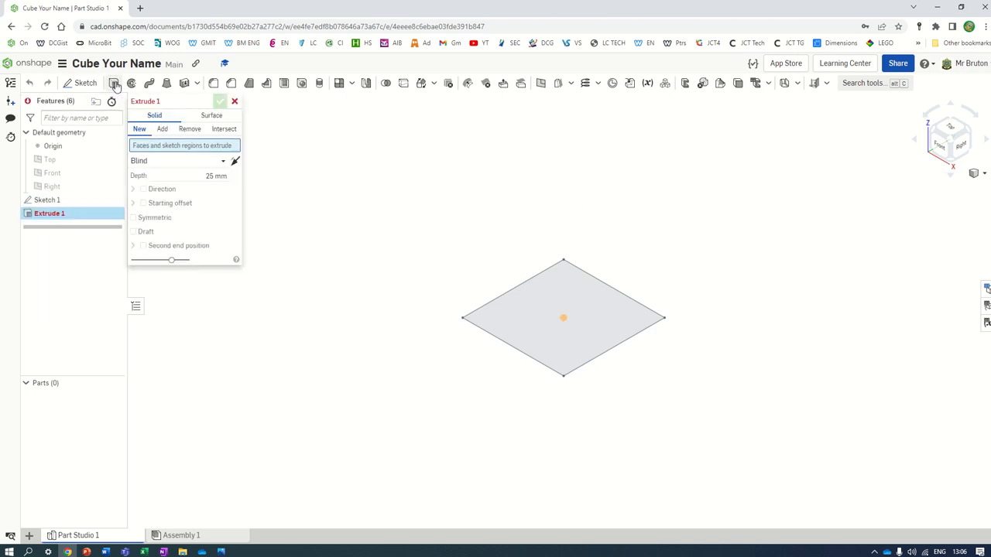
click(537, 361)
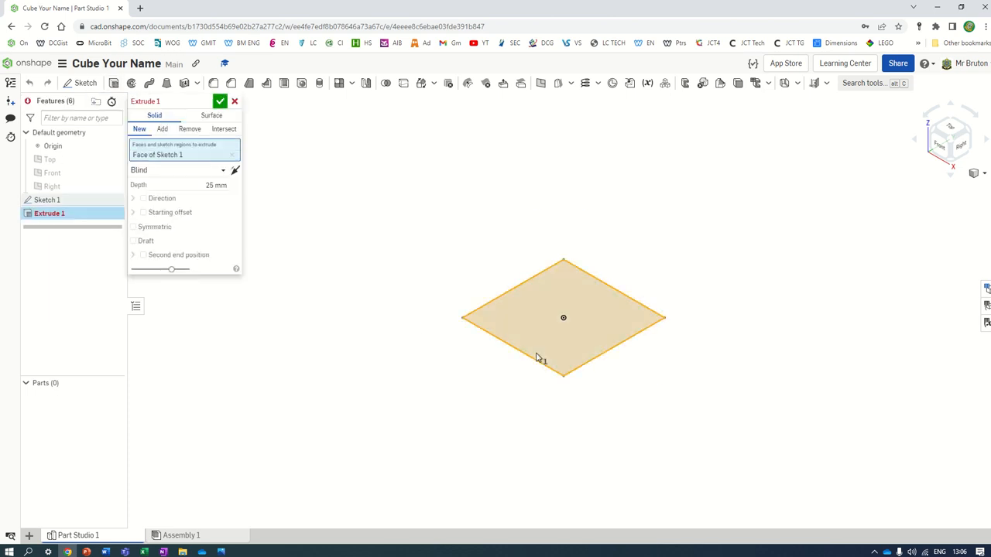
click(147, 232)
click(208, 184)
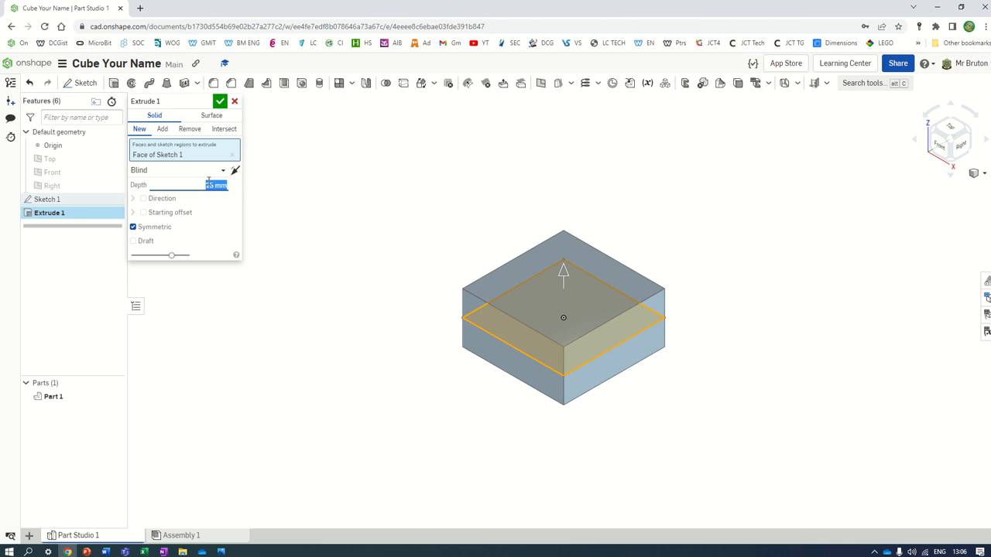
text(50)
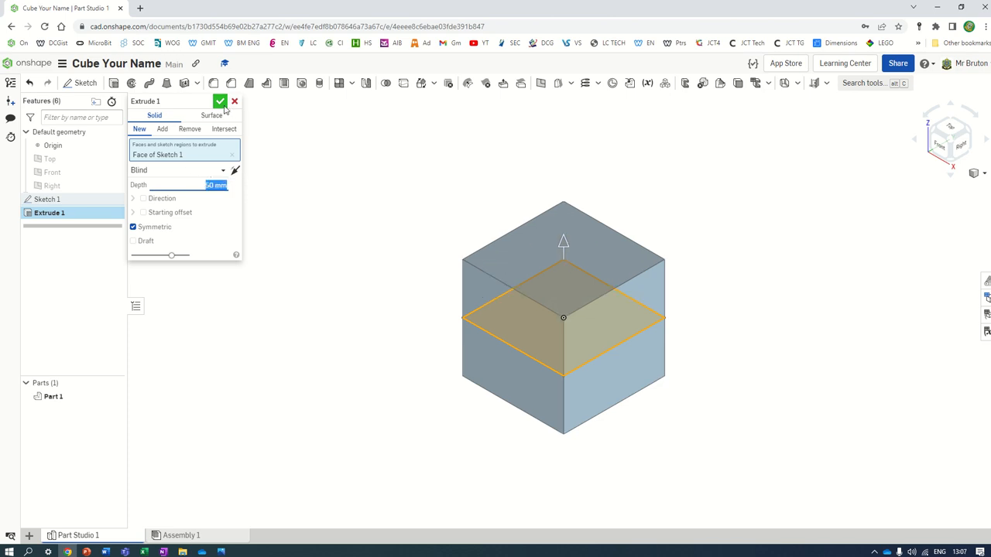
click(222, 103)
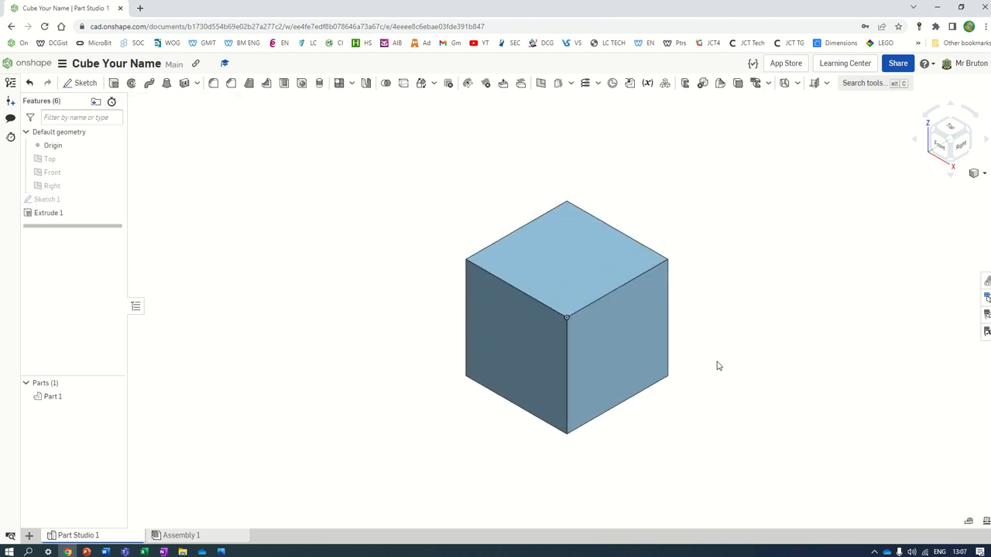
Step: Check the reference cube drawing, view the cube's front face head-on, and start a new sketch
click(222, 552)
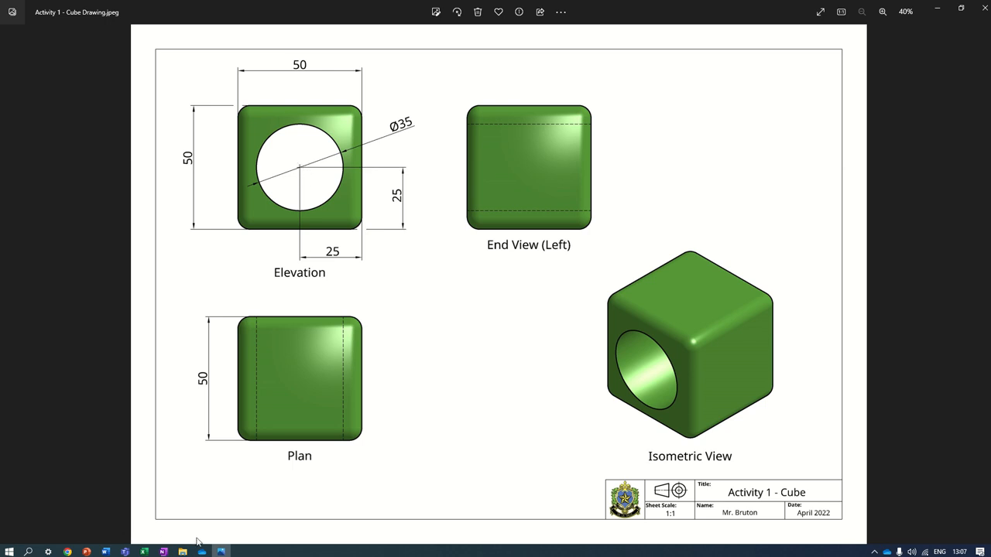
click(67, 552)
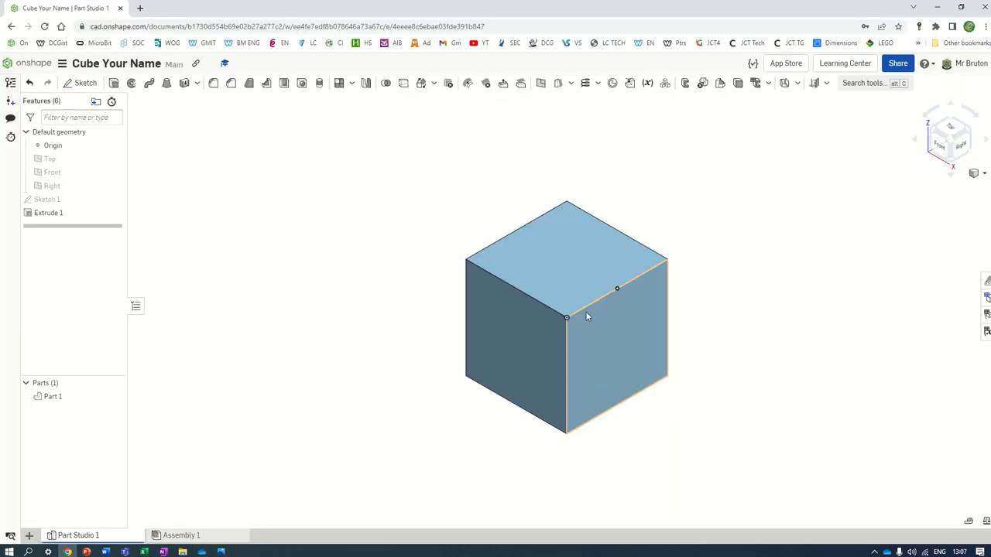
click(526, 357)
key(n)
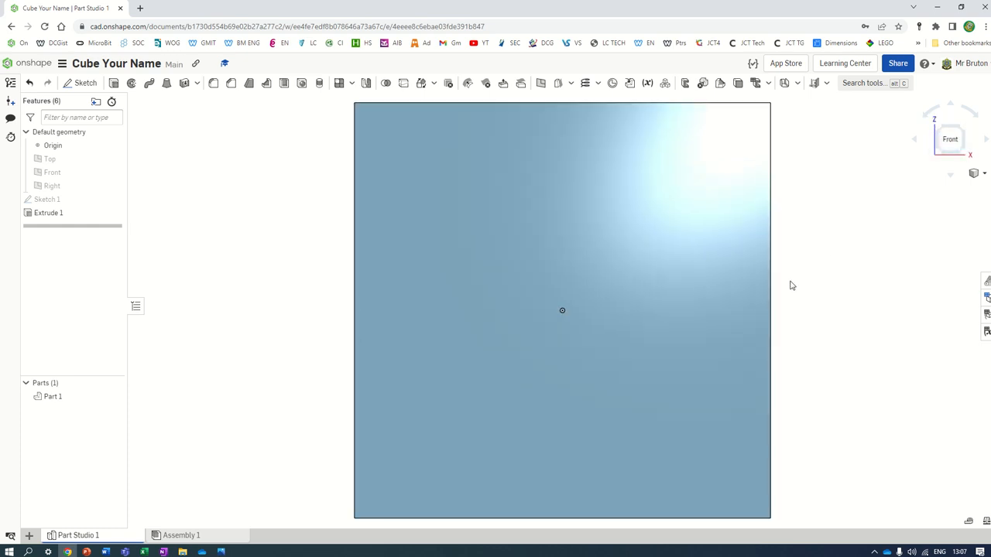
scroll(792, 286, down, 3)
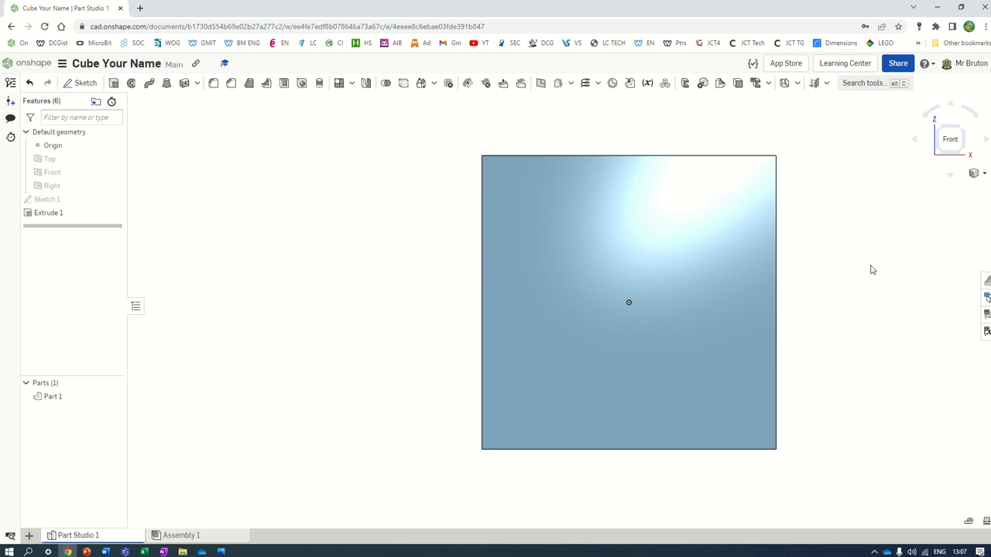
scroll(872, 320, up, 1)
scroll(872, 322, down, 1)
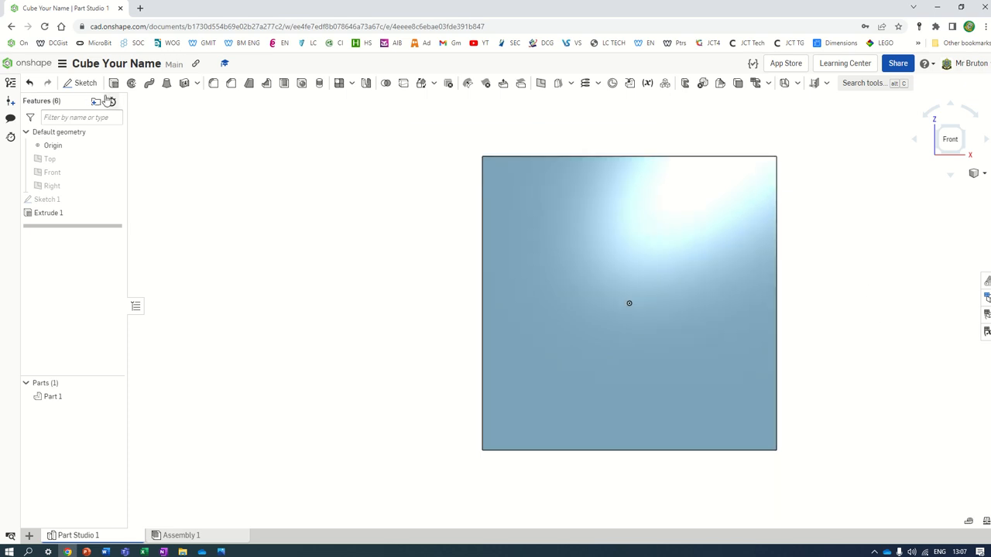
click(85, 83)
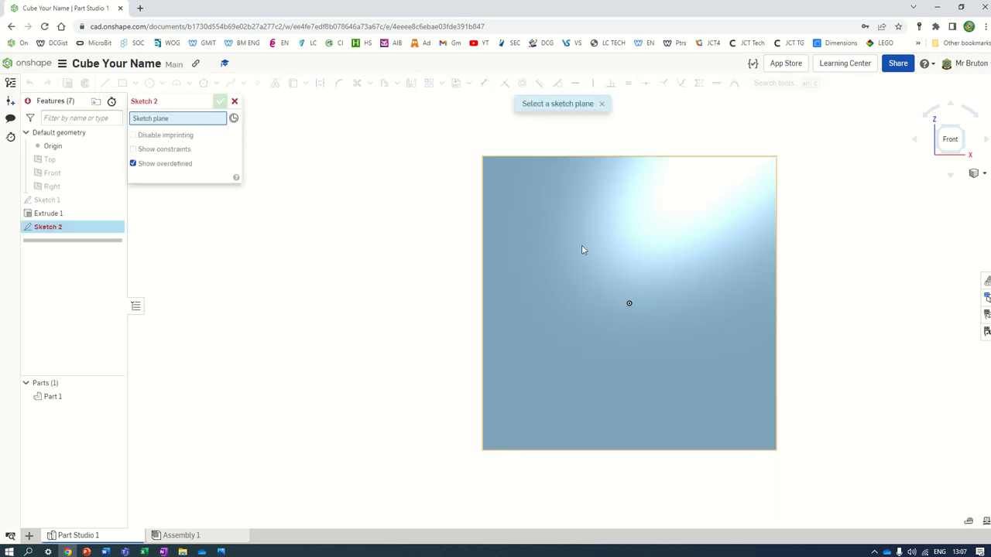
click(697, 261)
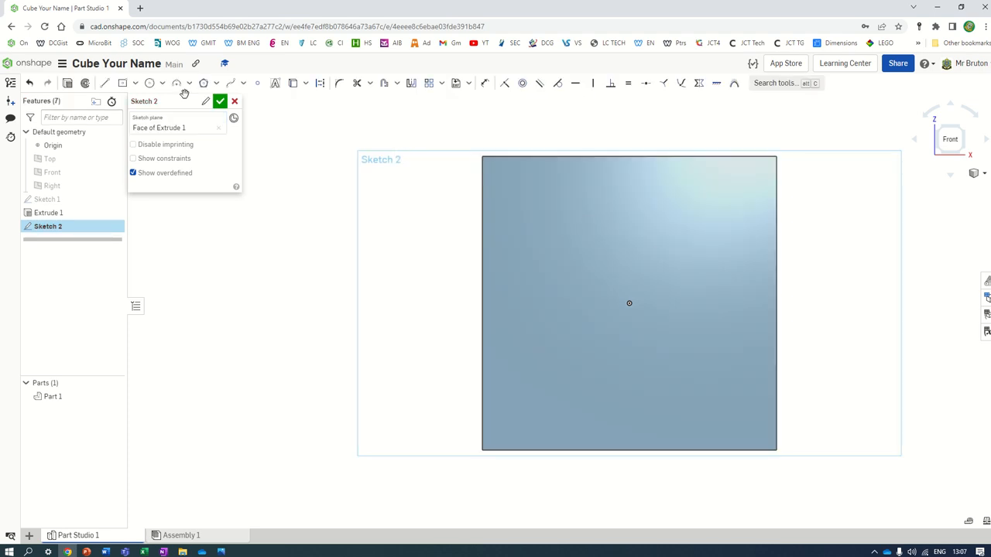
click(151, 84)
click(630, 303)
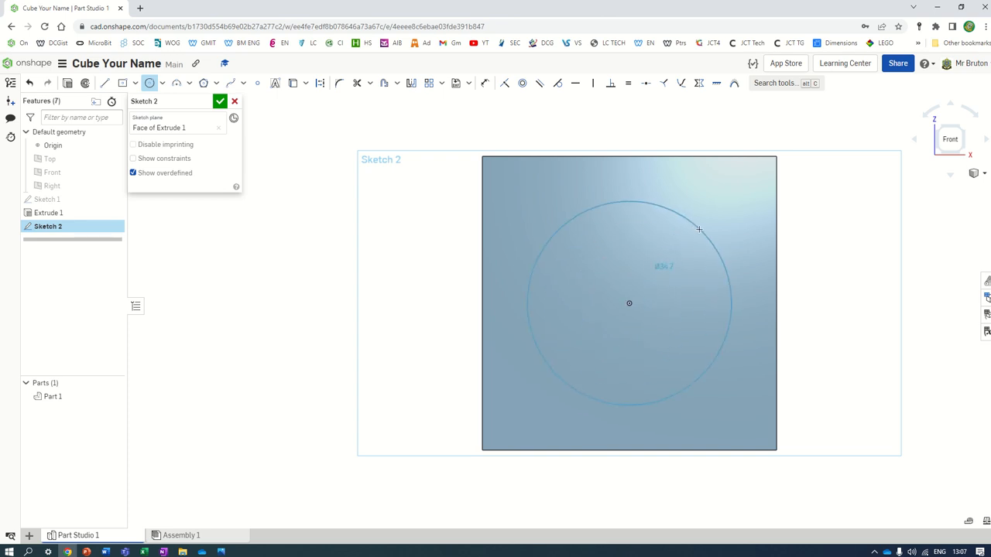
click(705, 256)
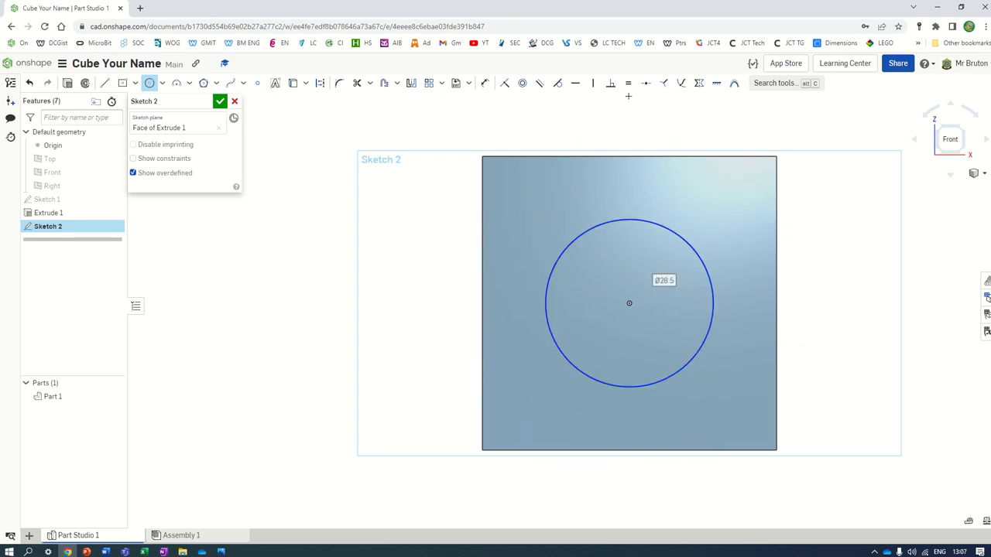
click(485, 83)
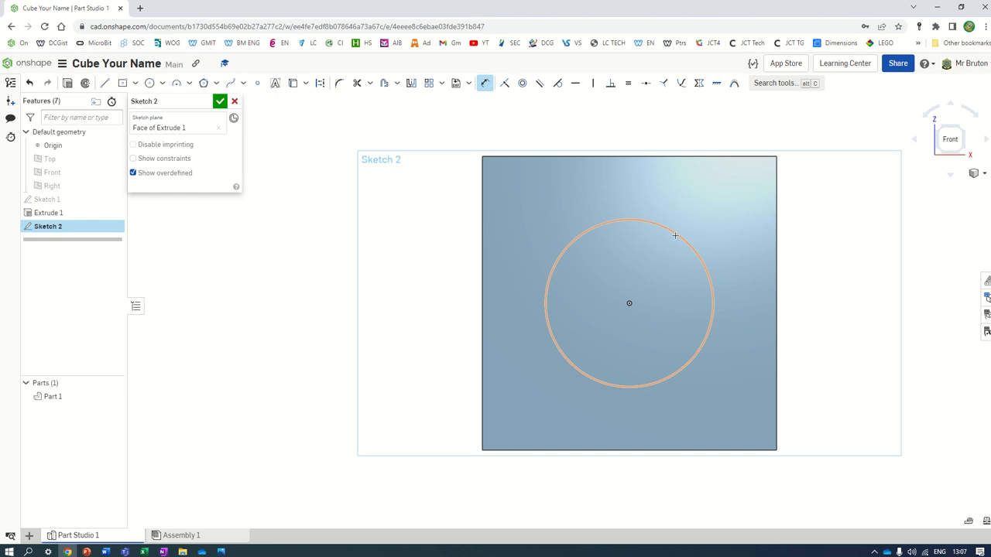
click(674, 235)
click(720, 192)
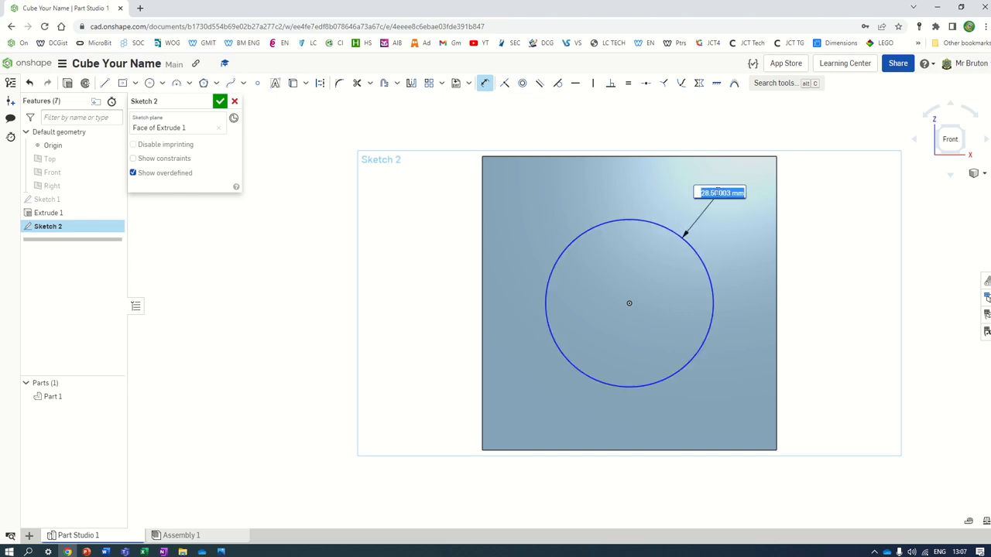
text(35)
key(Return)
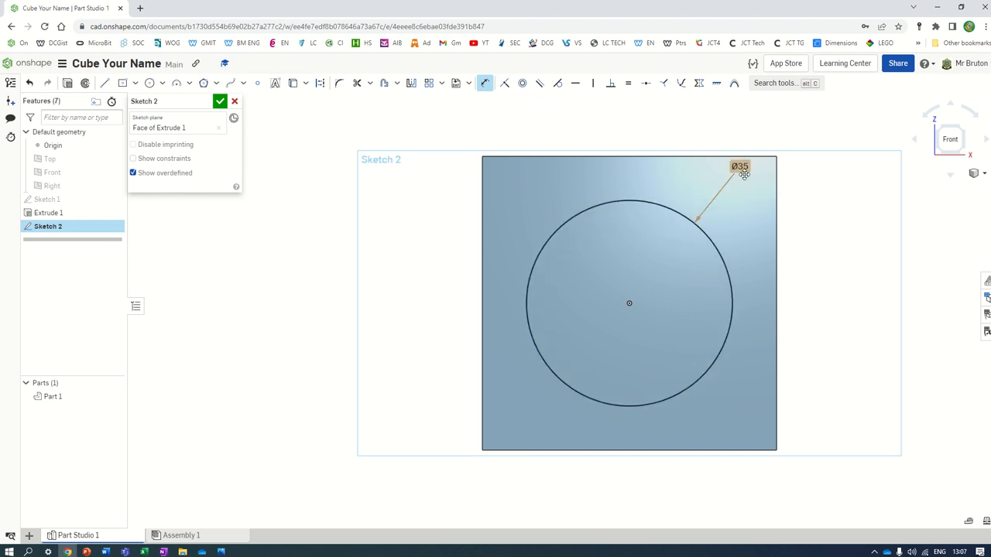
click(234, 101)
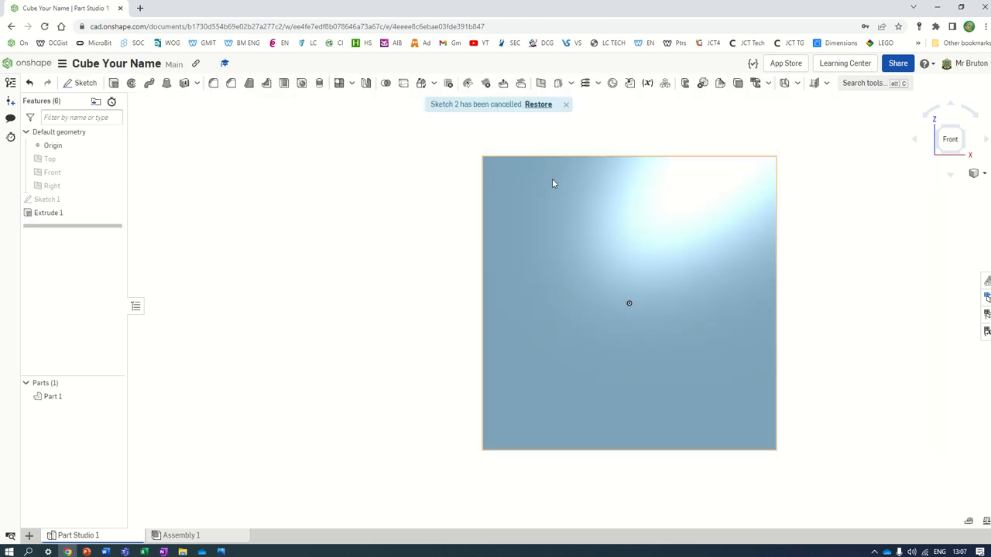
Step: Select the cube's front face, view it head-on, and start a sketch on it
click(977, 174)
click(970, 188)
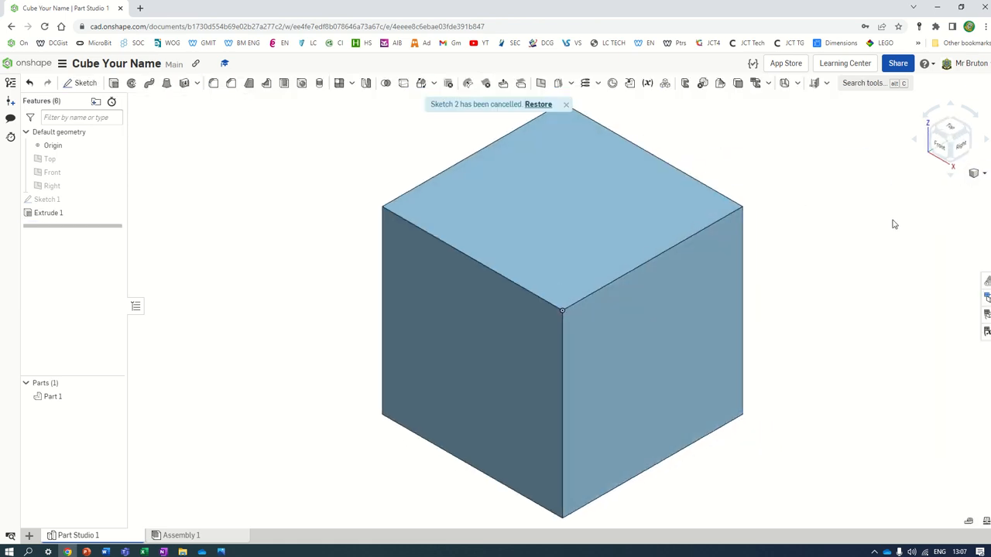
scroll(591, 343, up, 3)
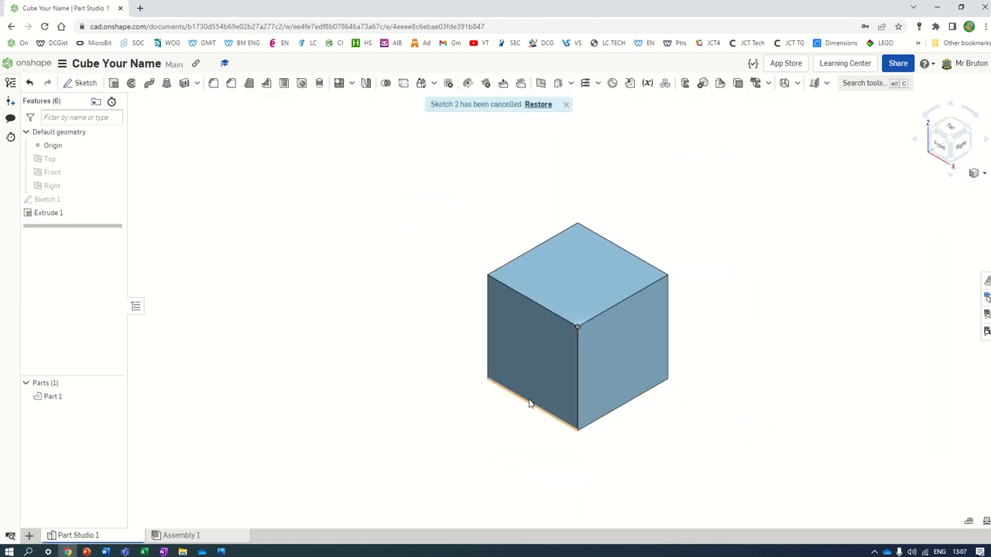
click(540, 353)
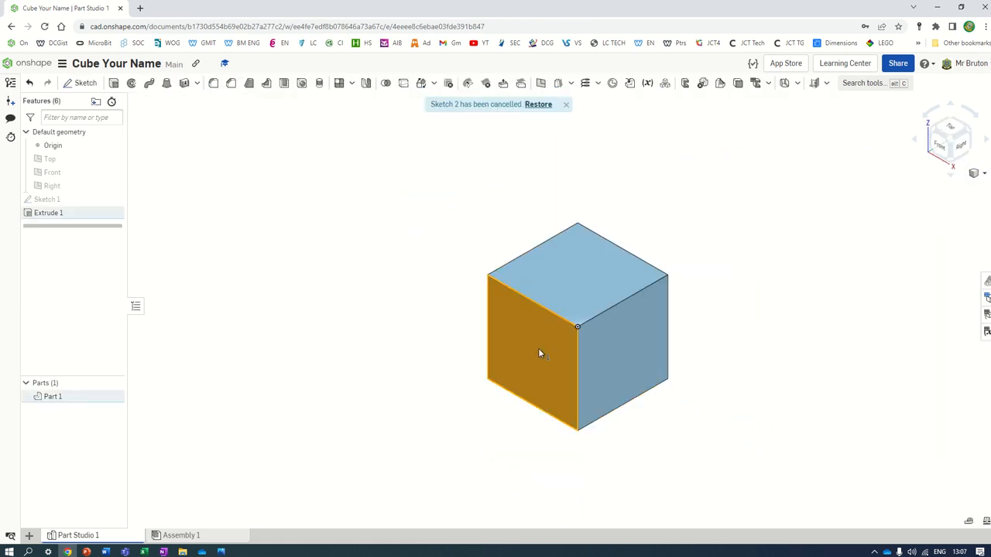
click(939, 149)
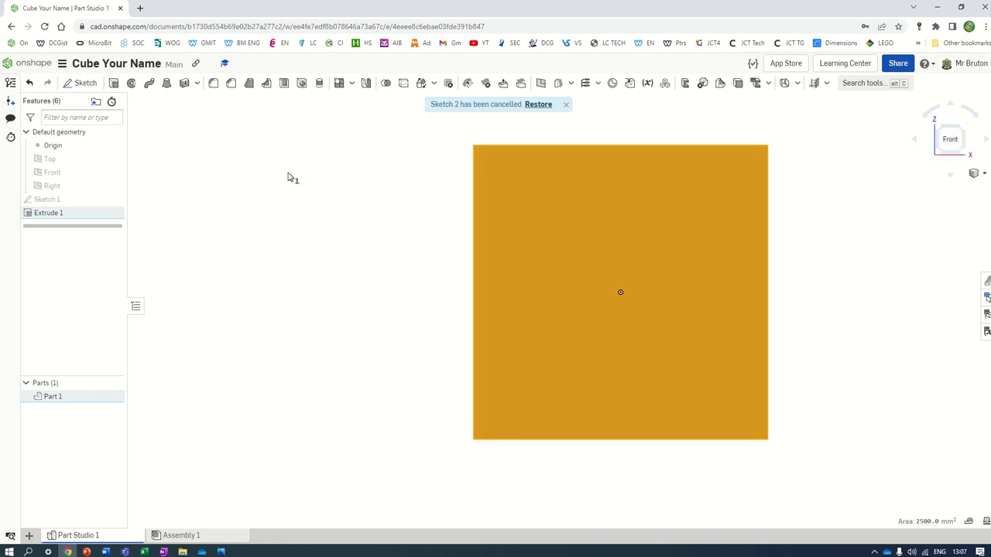
click(82, 83)
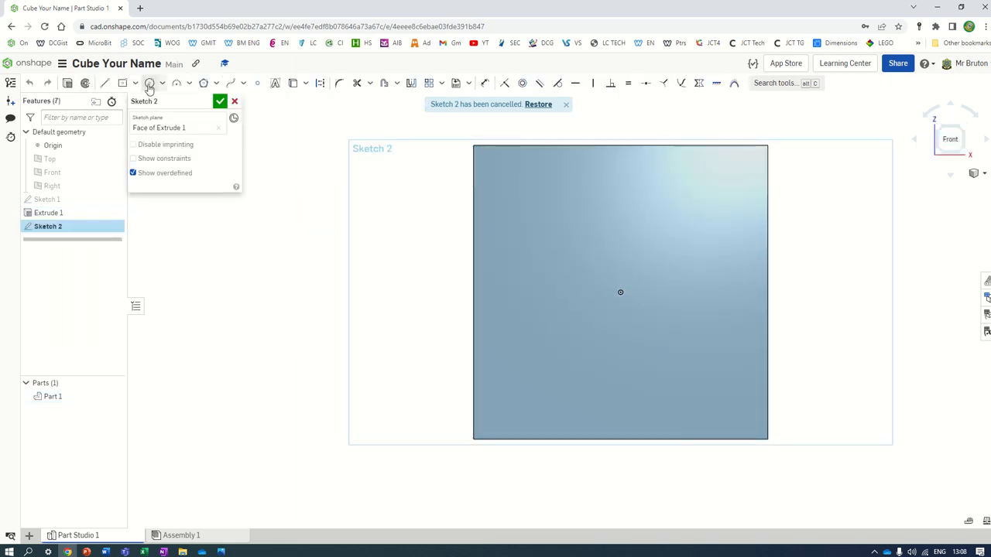
Step: Draw a circle at the face centre, dimension it to 35 mm diameter, and finish the sketch
click(153, 84)
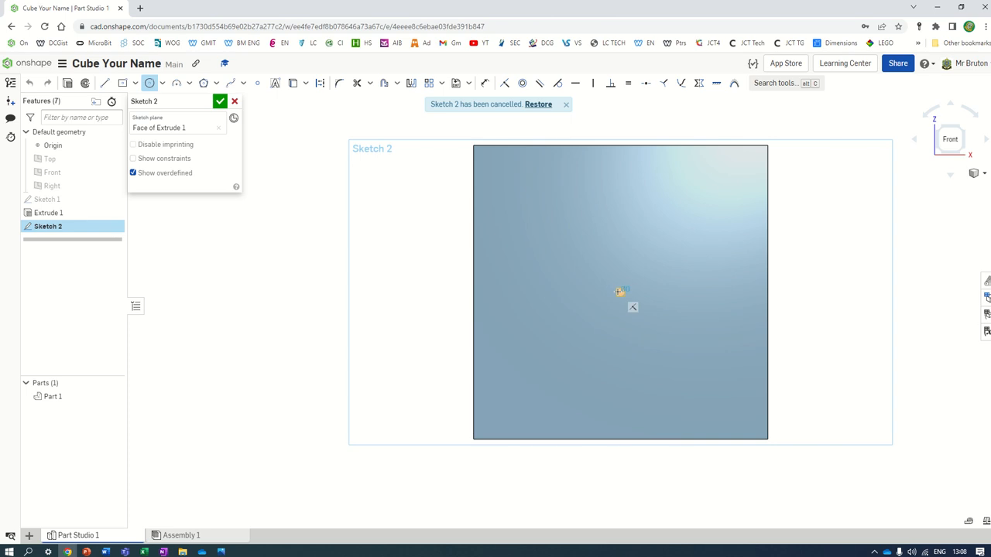
click(620, 292)
click(620, 204)
key(d)
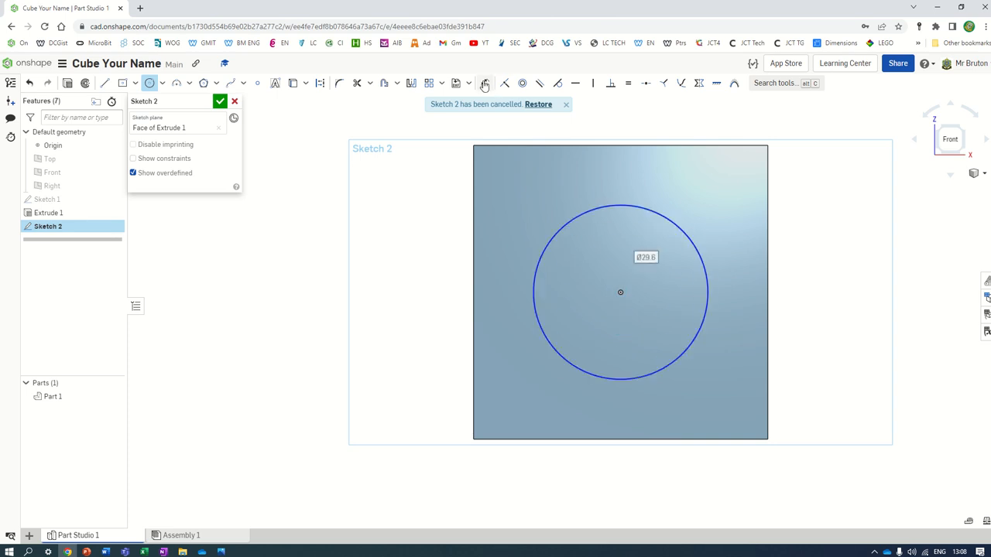
click(664, 197)
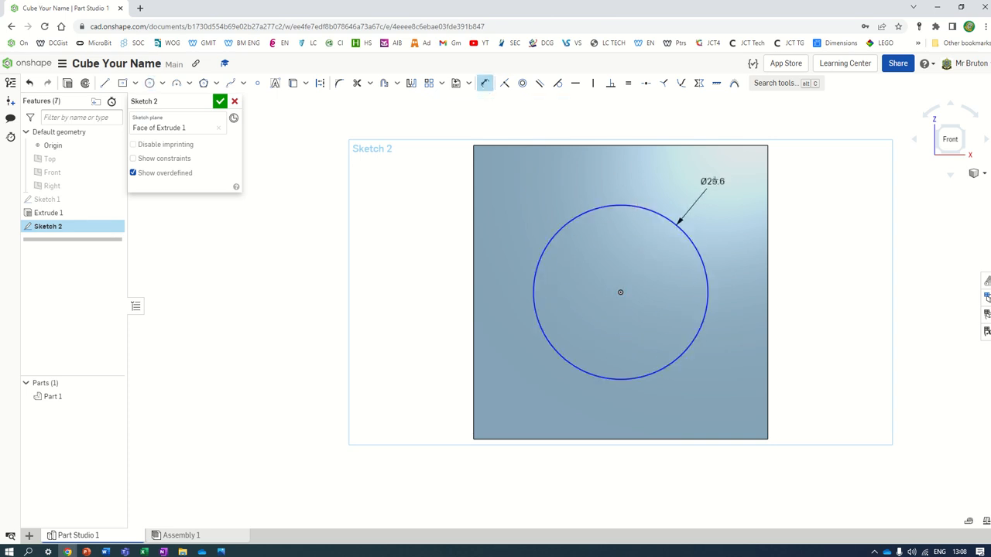
click(727, 171)
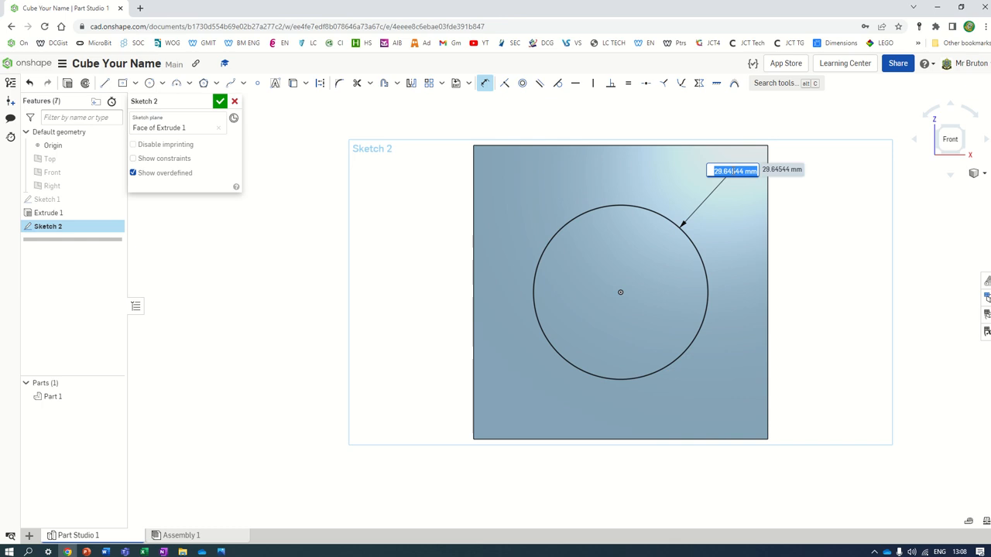
text(35)
key(Return)
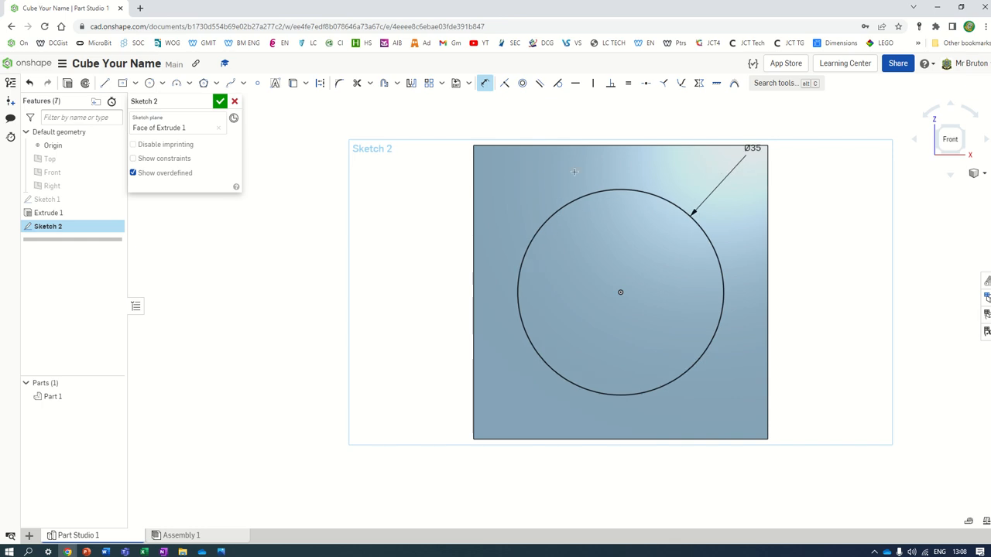
click(223, 104)
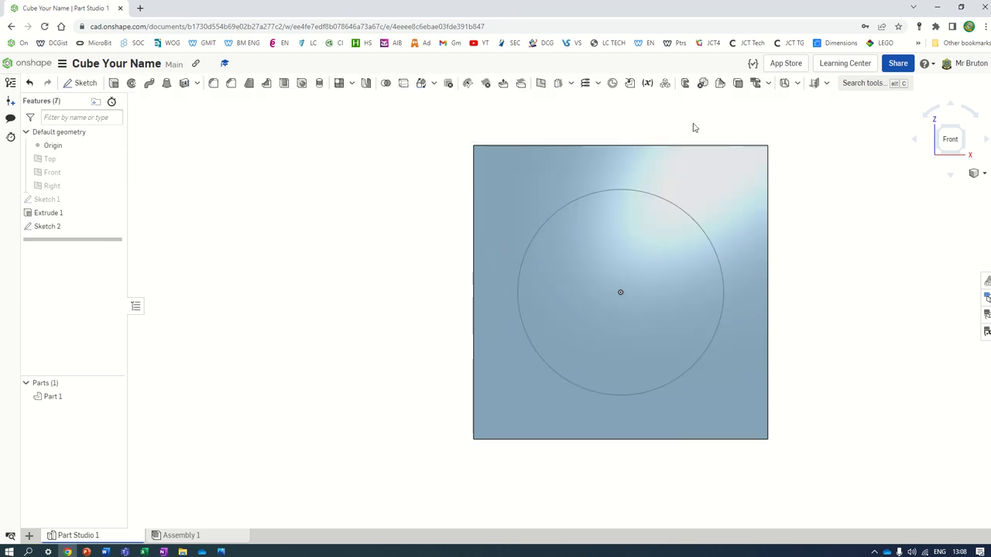
Step: Extrude-remove the 35 mm circle with a Through all end type, boring through the cube
click(974, 173)
click(926, 187)
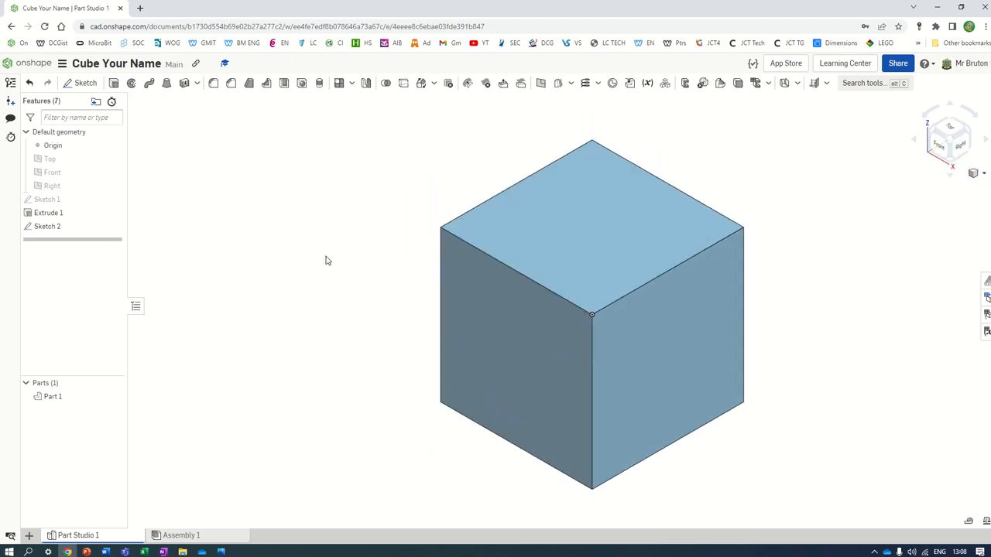
click(114, 84)
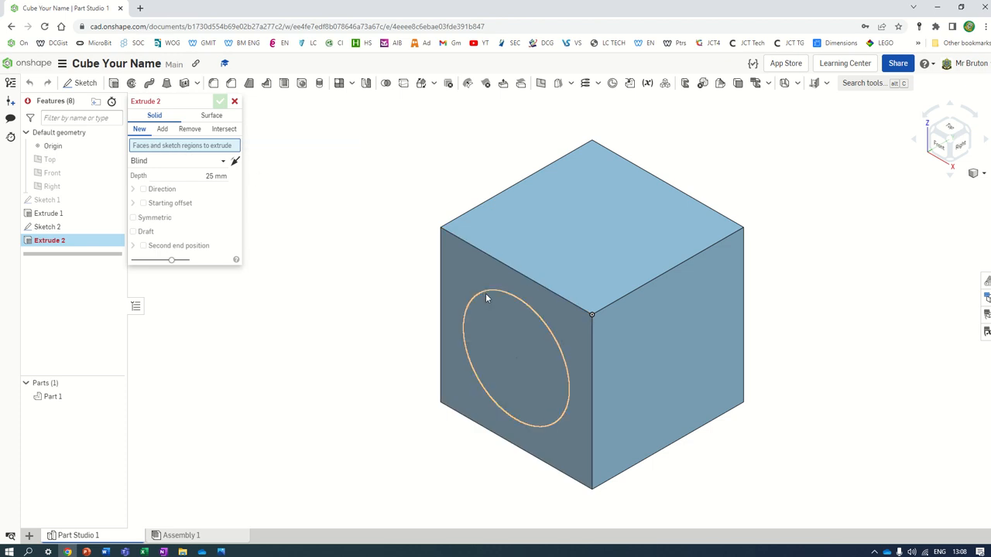
click(503, 309)
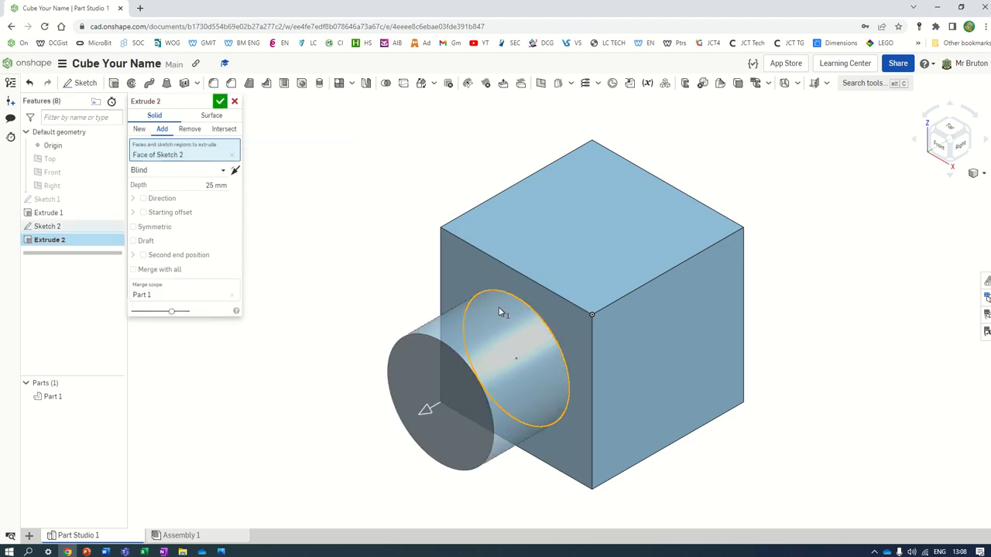
click(190, 129)
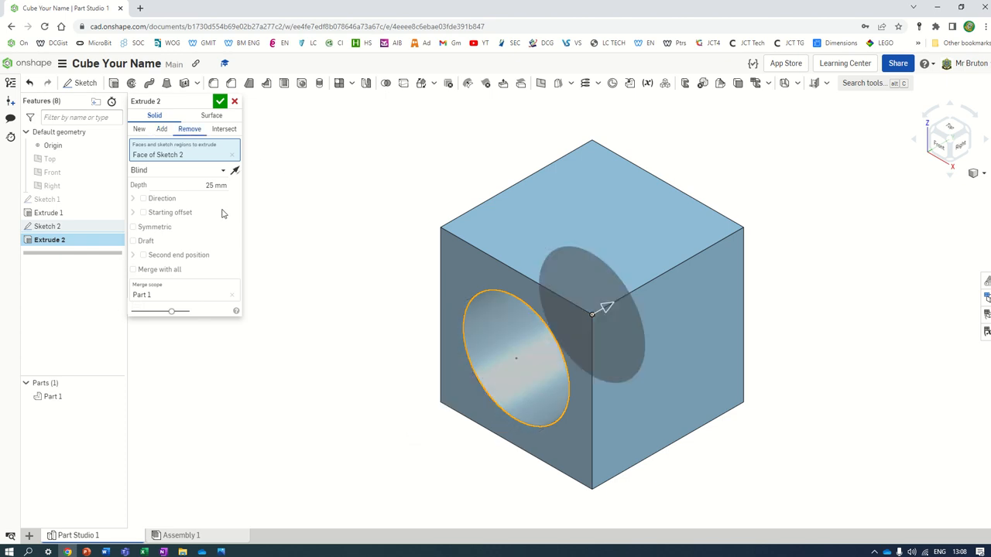
click(216, 186)
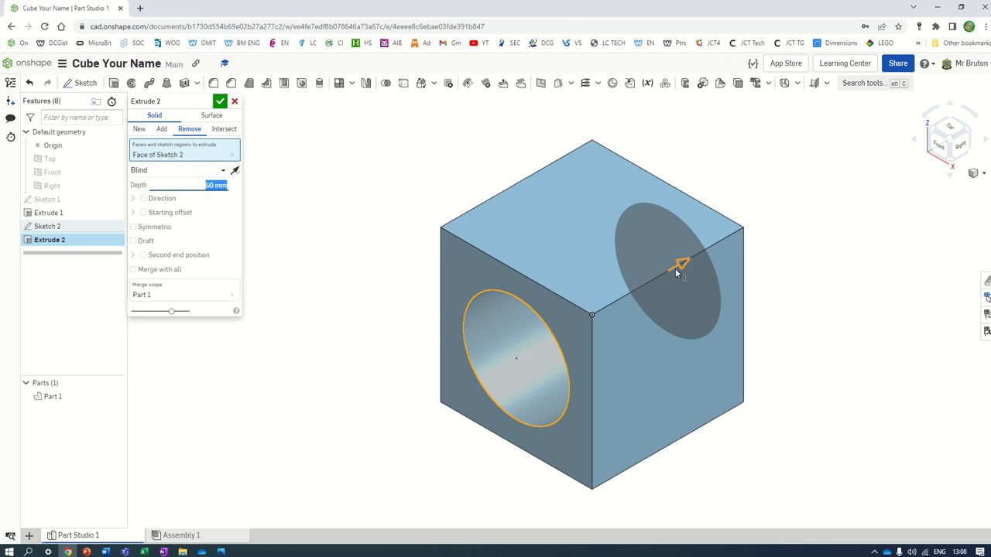
right_drag(761, 225, 681, 248)
click(178, 171)
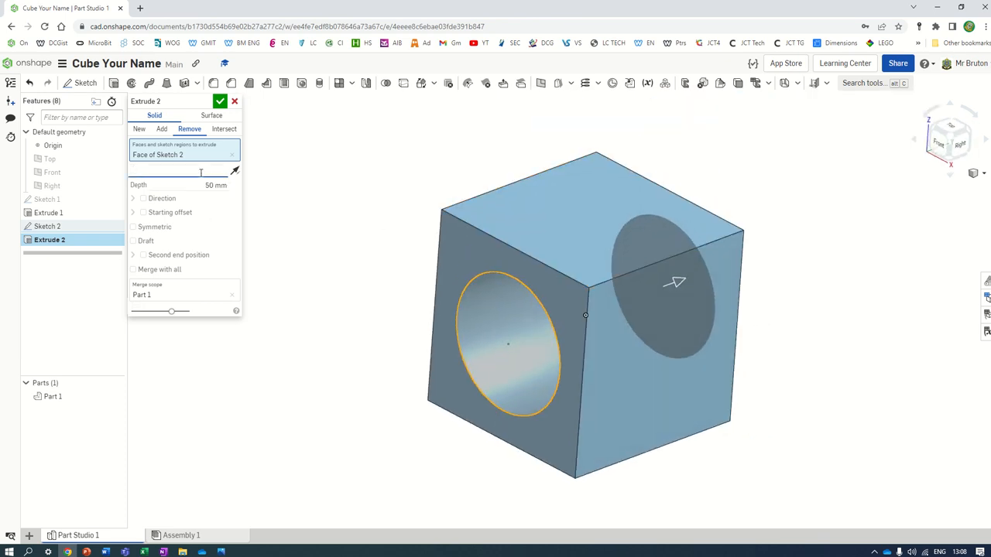
click(171, 255)
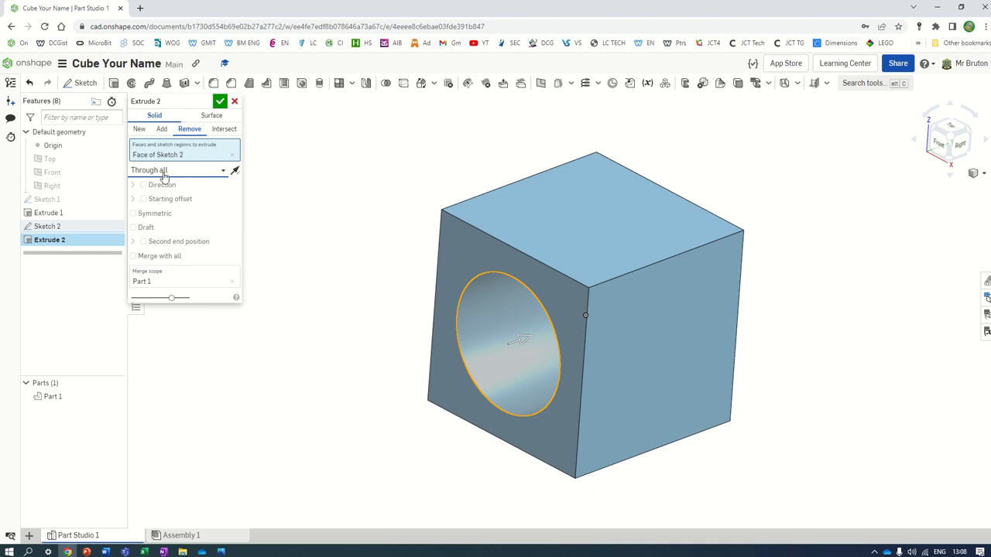
mouse_move(463, 223)
right_down()
mouse_move(505, 210)
mouse_move(457, 232)
right_up()
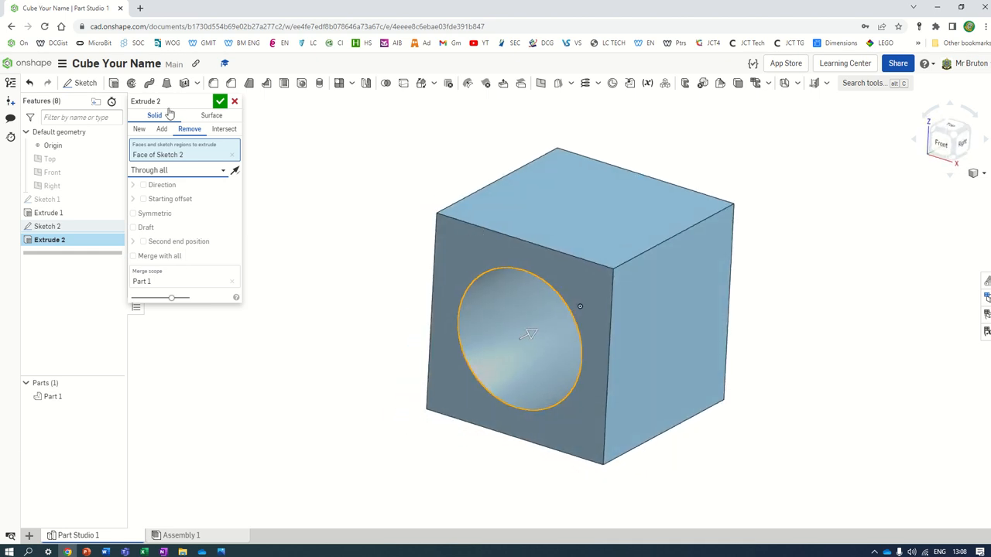
click(221, 101)
Step: Edit Extrude 2 to a Blind cut 50 mm deep, then orbit to inspect the hole
mouse_move(458, 17)
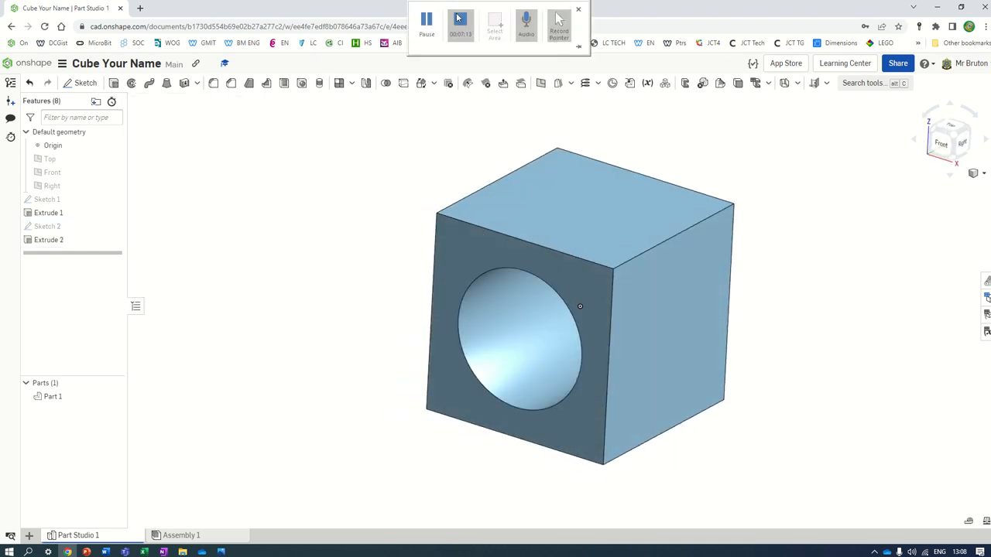
mouse_move(804, 150)
right_down()
mouse_move(813, 141)
mouse_move(817, 148)
mouse_move(808, 160)
right_up()
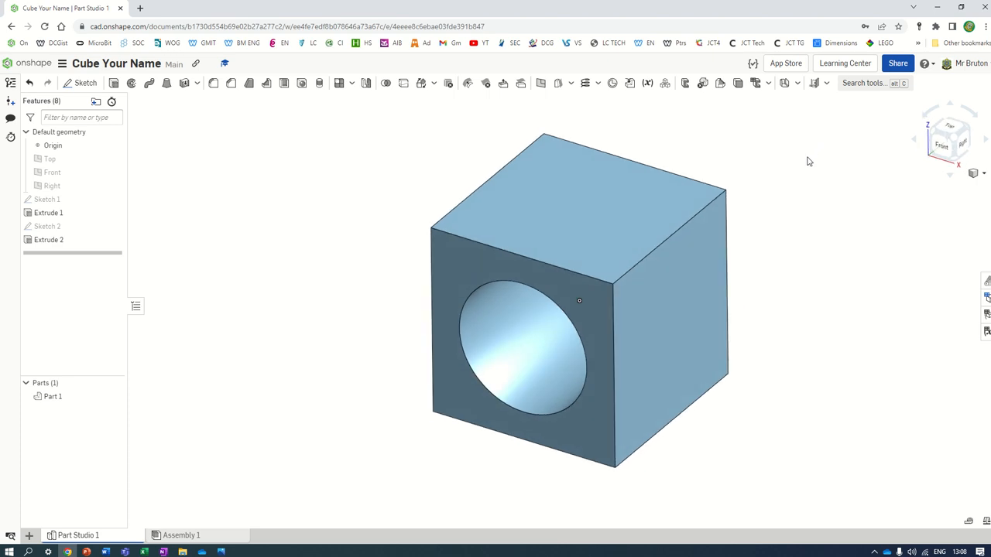
double_click(61, 239)
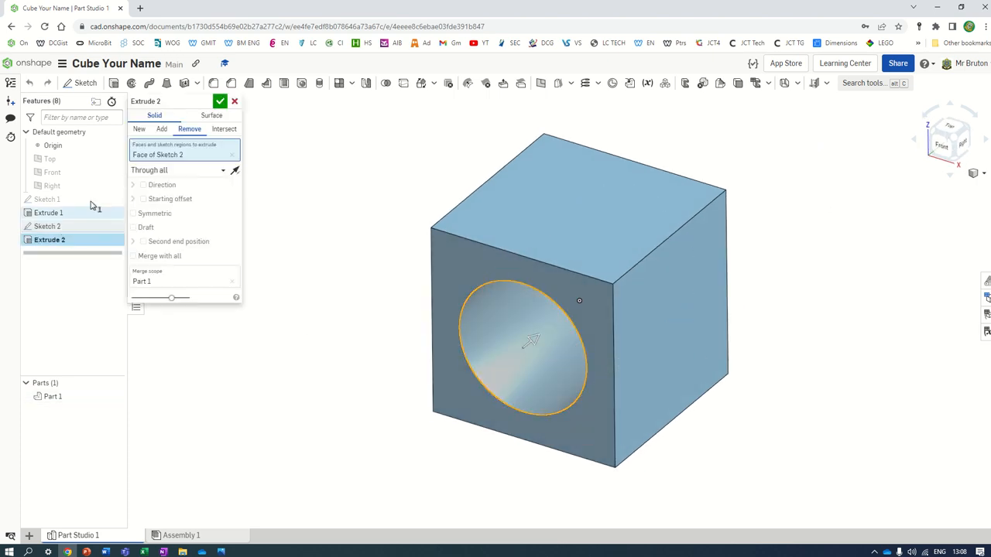
click(184, 170)
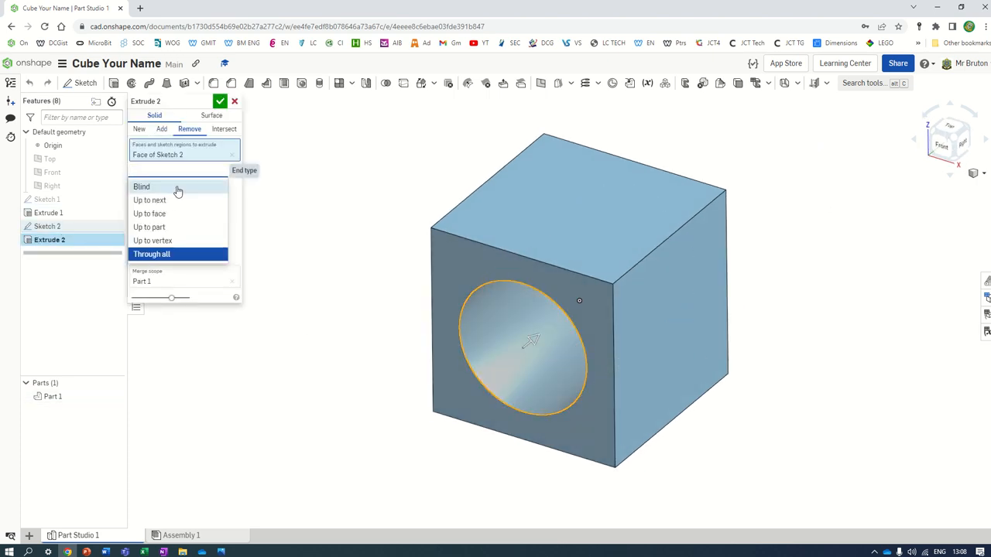
click(177, 187)
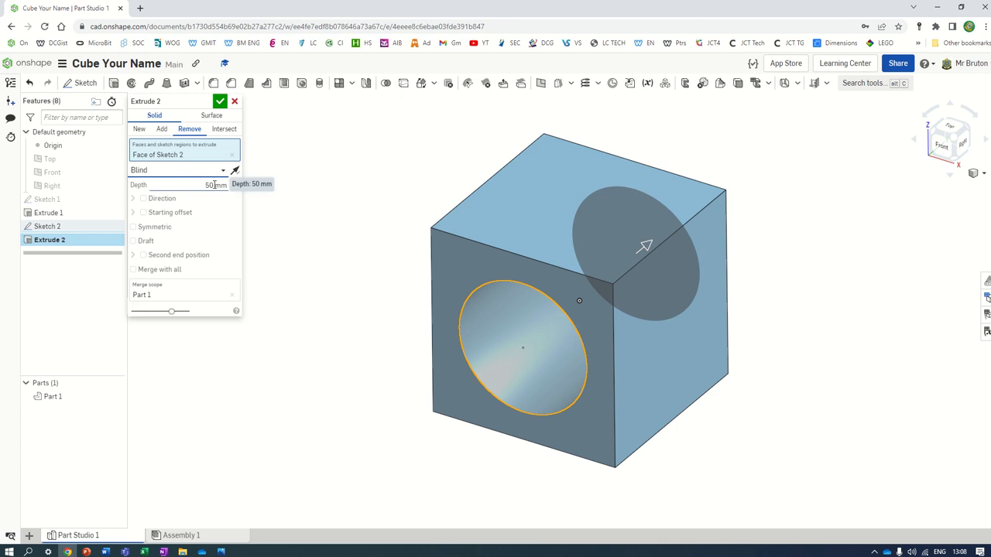
drag(207, 190, 238, 182)
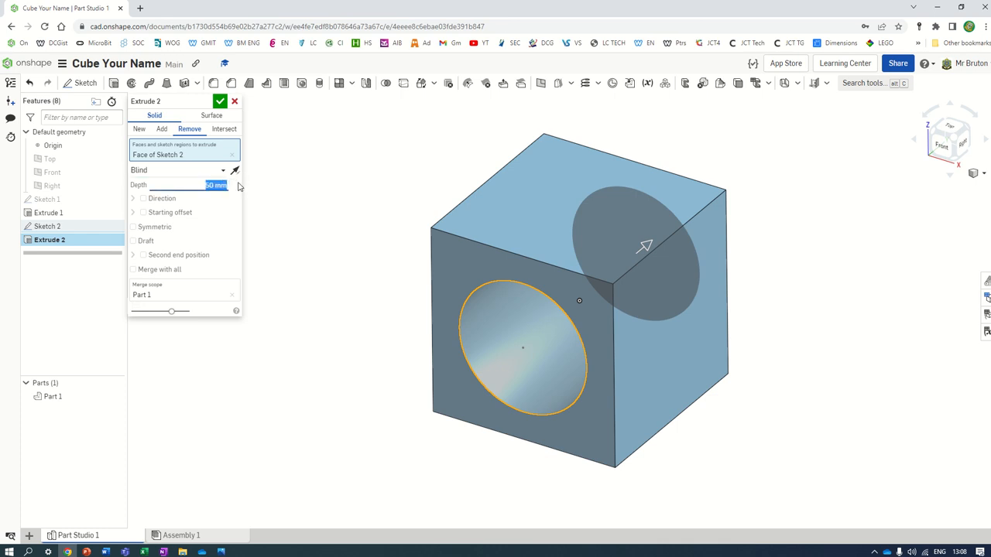
click(220, 102)
right_drag(833, 261, 792, 258)
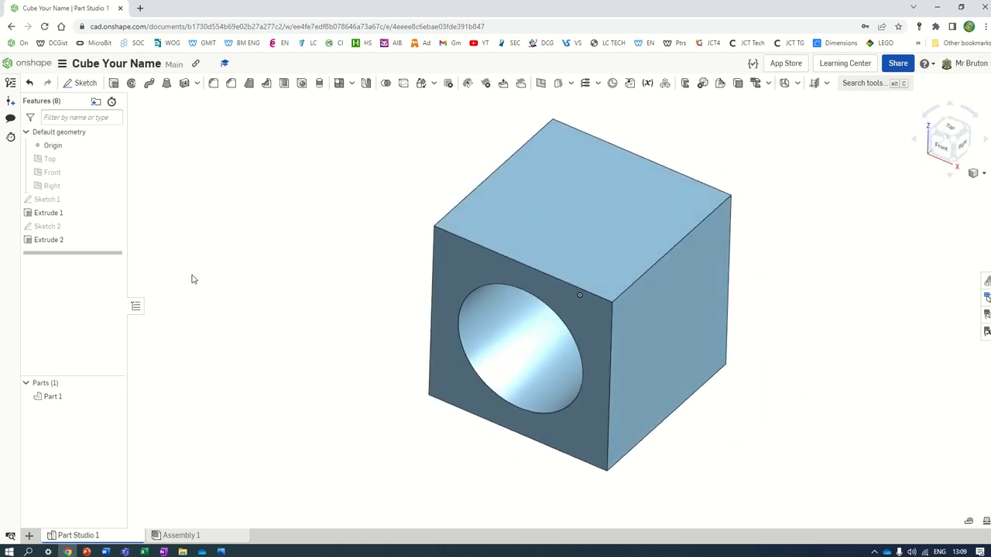
Step: Change the base square's side dimensions from 50 to 75 mm
double_click(47, 200)
double_click(700, 350)
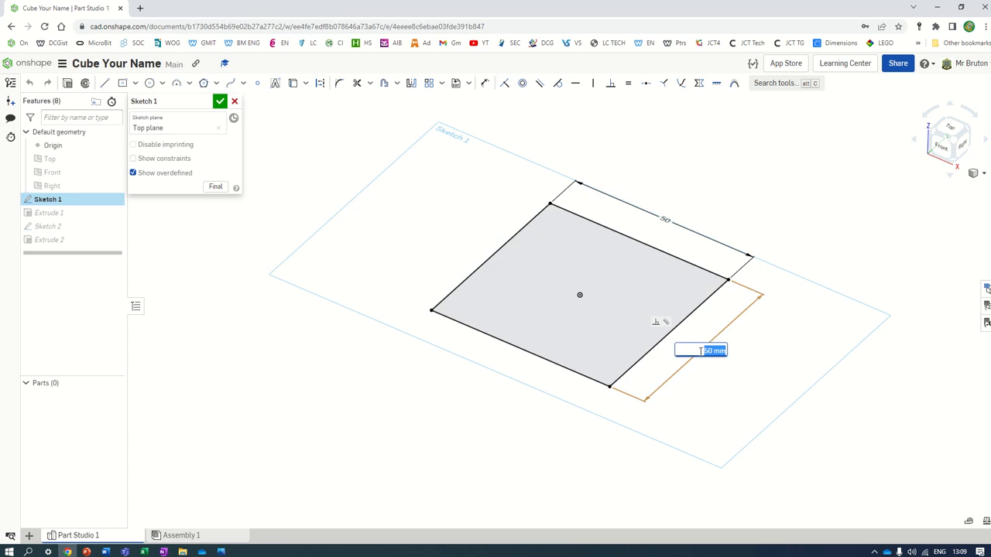
text(75)
double_click(664, 220)
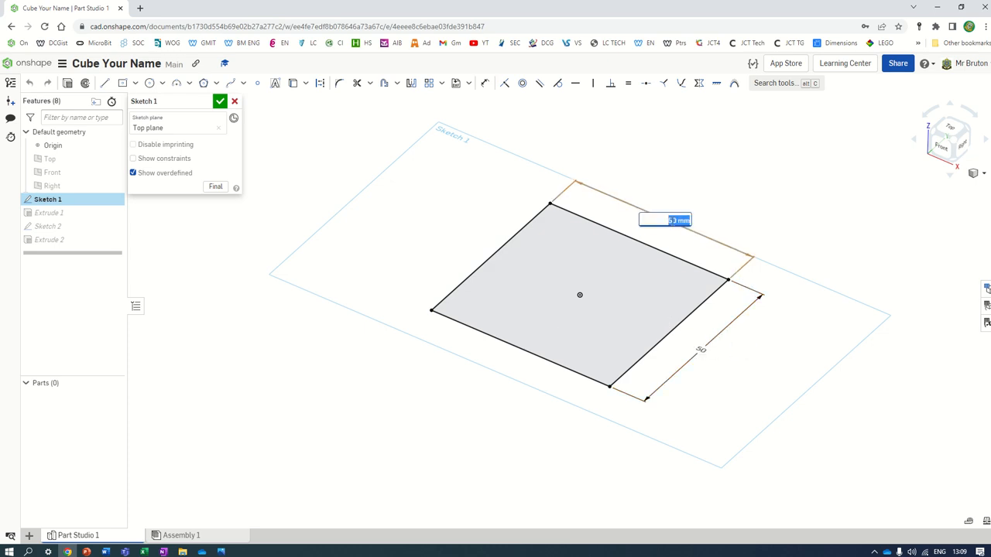
text(75)
key(Return)
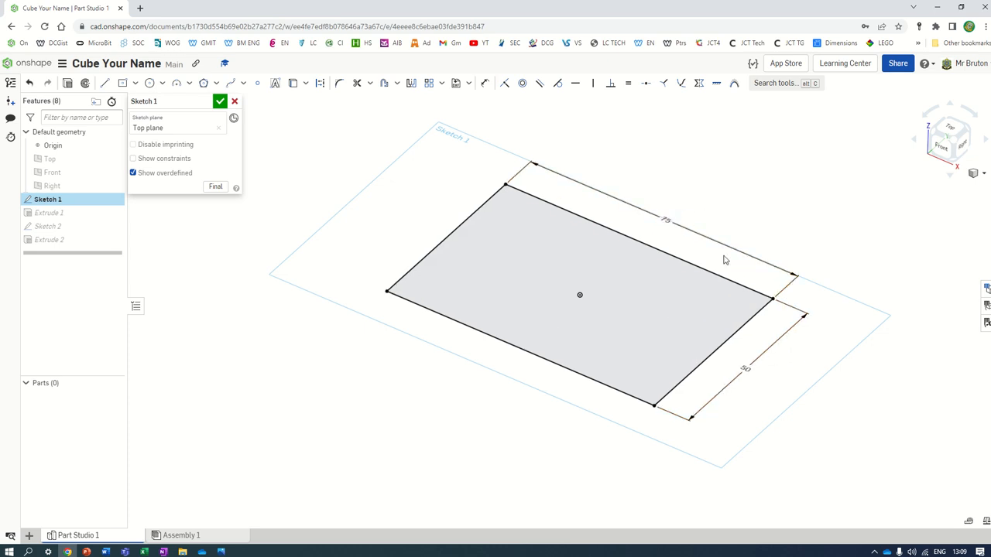
double_click(751, 372)
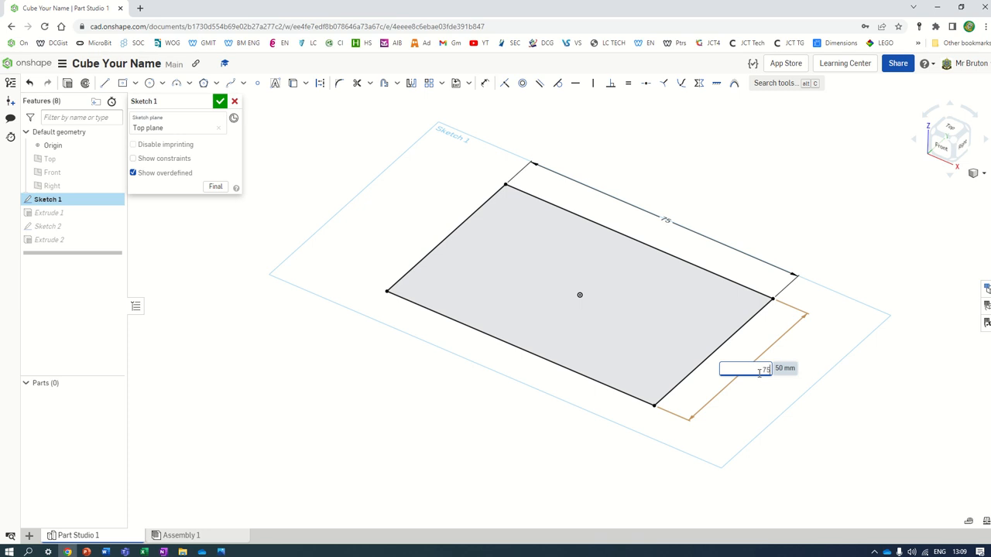
text(75)
key(Return)
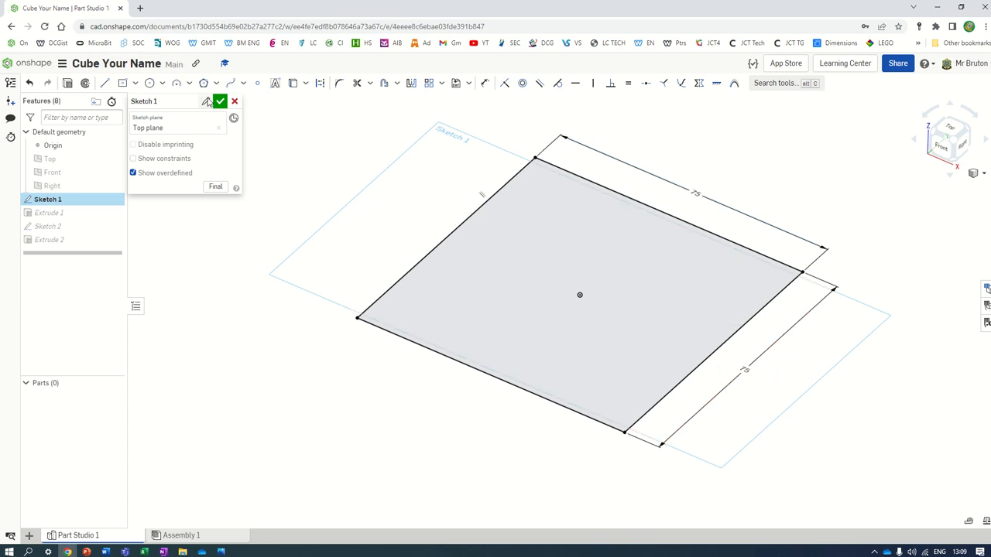
Step: Finish the sketch and orbit to inspect the enlarged 75 mm block
click(220, 100)
right_drag(674, 287, 798, 351)
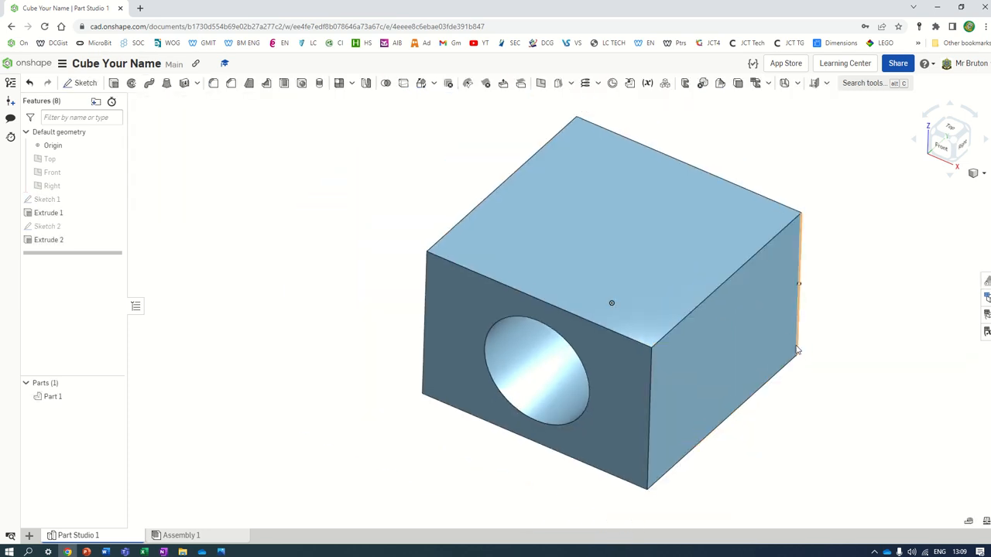
scroll(797, 350, down, 2)
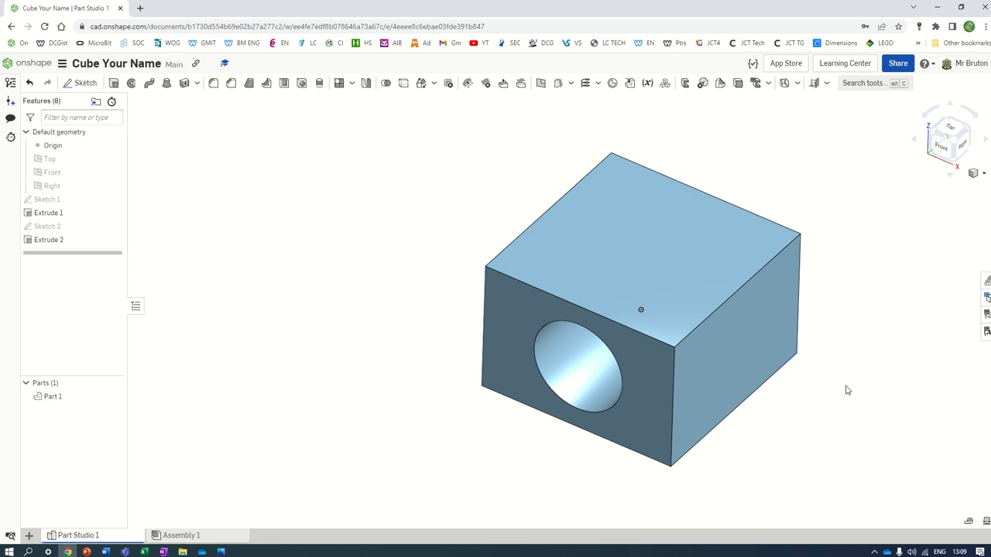
right_drag(847, 390, 847, 370)
Step: Reopen the hole cut Extrude 2, select its depth, and accept it unchanged
double_click(59, 241)
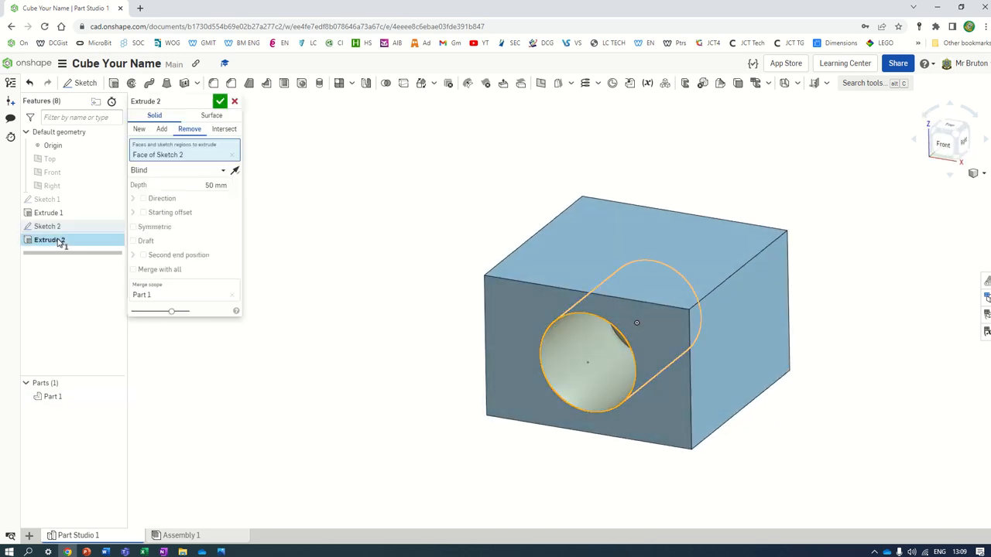
click(211, 186)
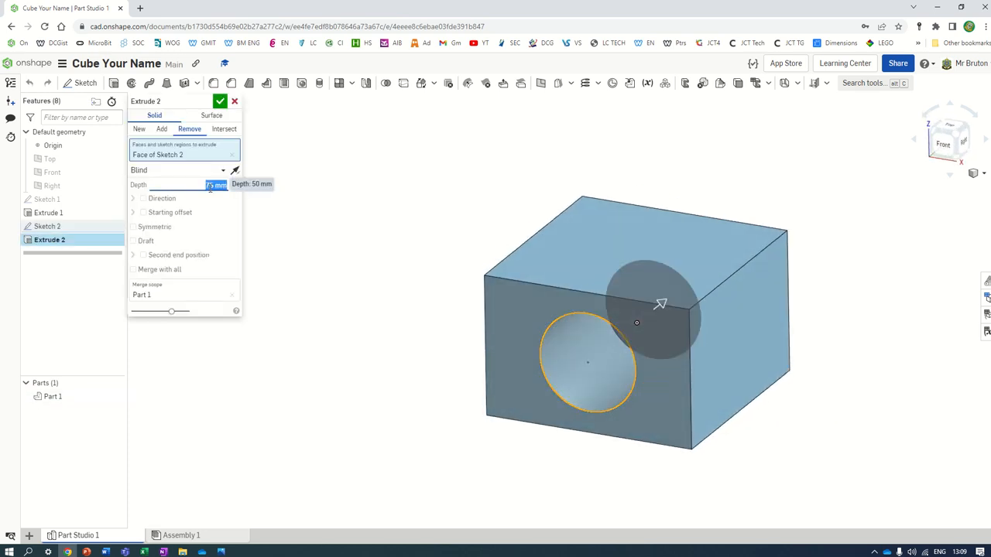
click(220, 101)
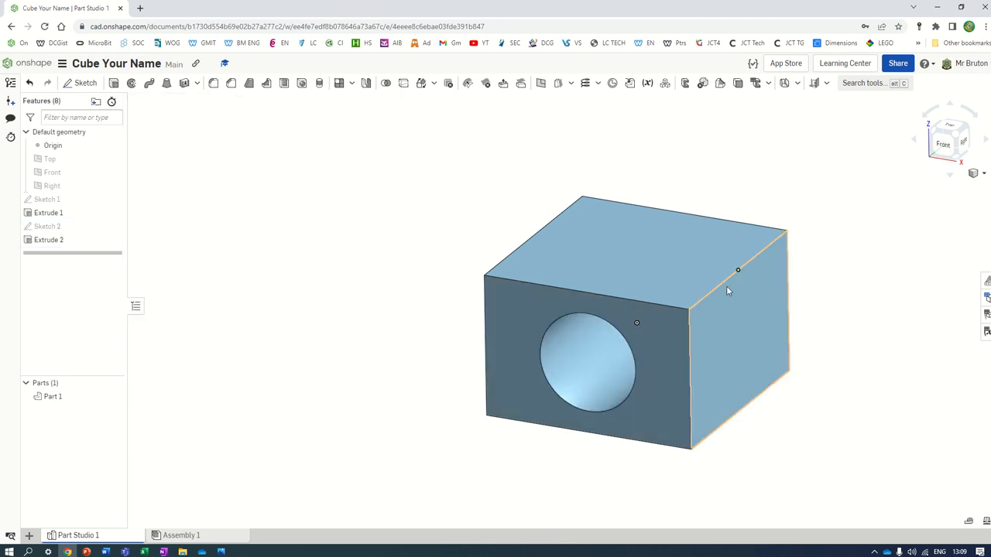
right_drag(736, 270, 716, 291)
scroll(937, 393, up, 10)
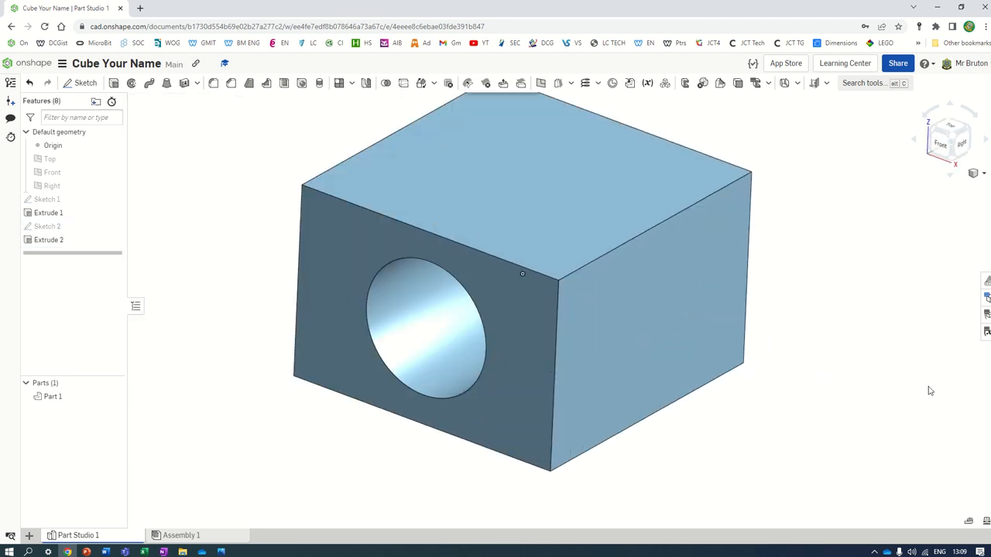
scroll(484, 227, down, 8)
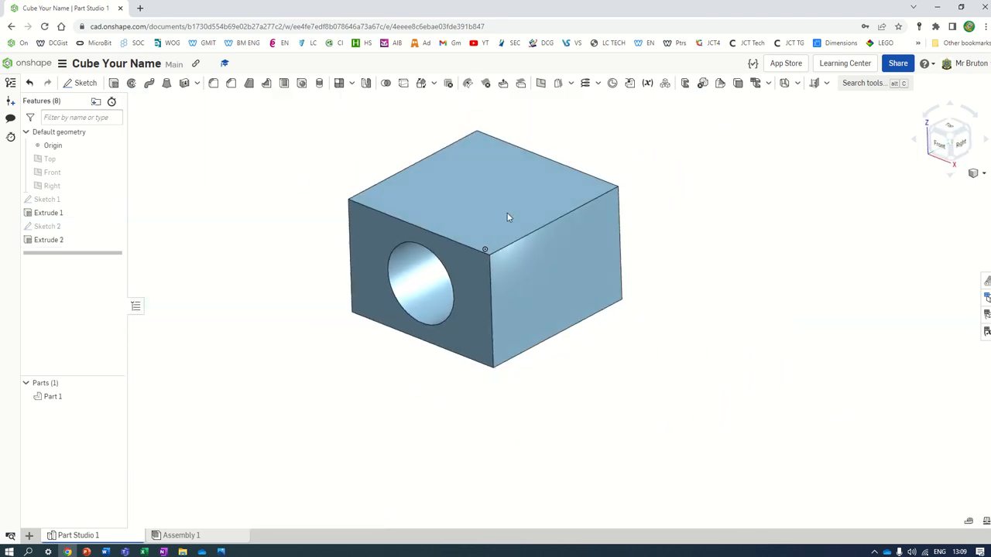
Step: Undo the 75 mm dimension change to restore the equal-sided cube
double_click(71, 201)
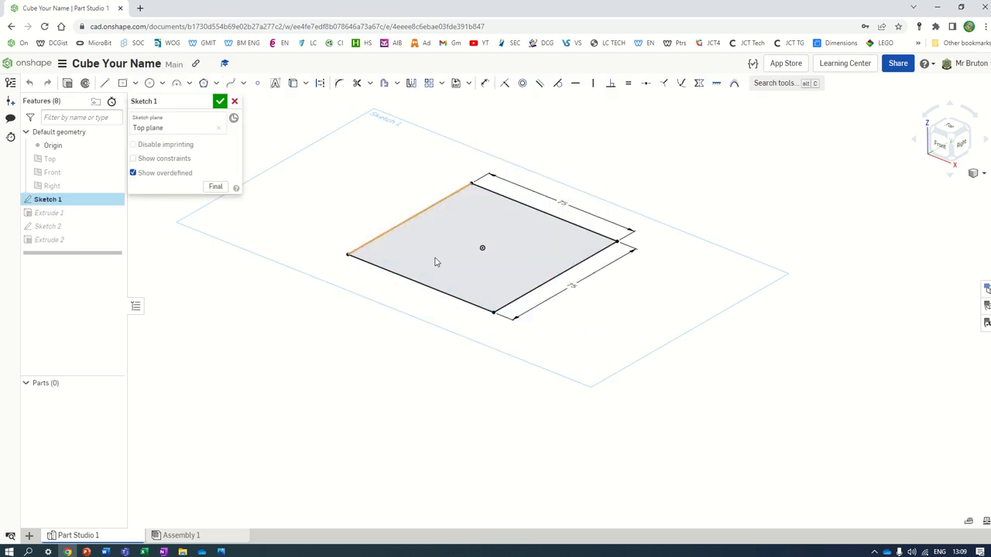
click(235, 101)
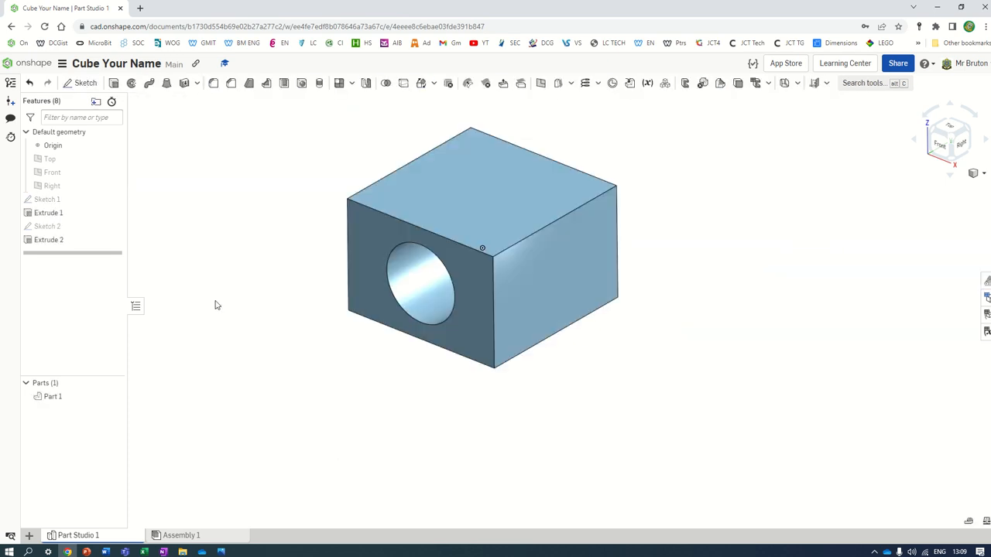
click(30, 83)
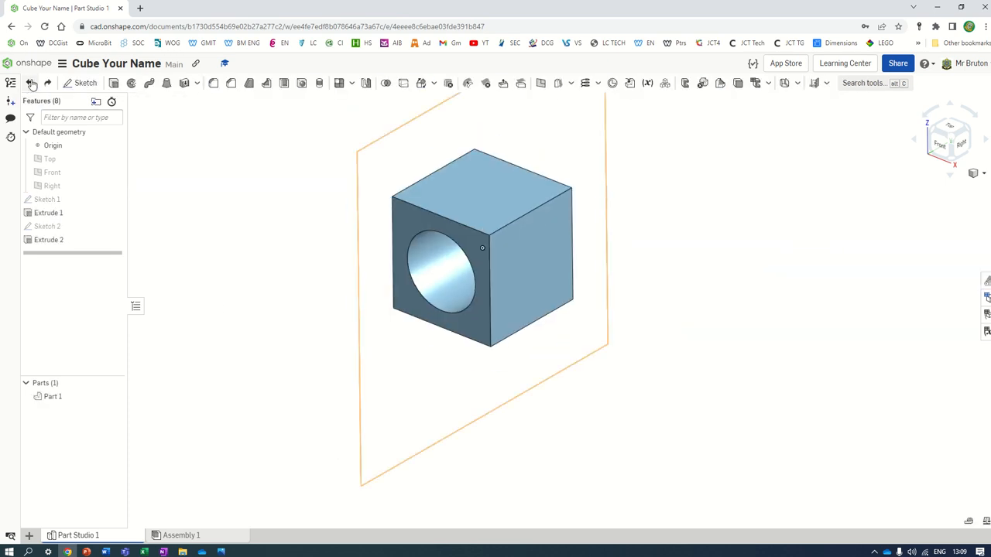
mouse_move(513, 257)
right_down()
mouse_move(535, 257)
mouse_move(514, 255)
right_up()
Step: Set the hole cut Extrude 2 end type to Through all
double_click(65, 240)
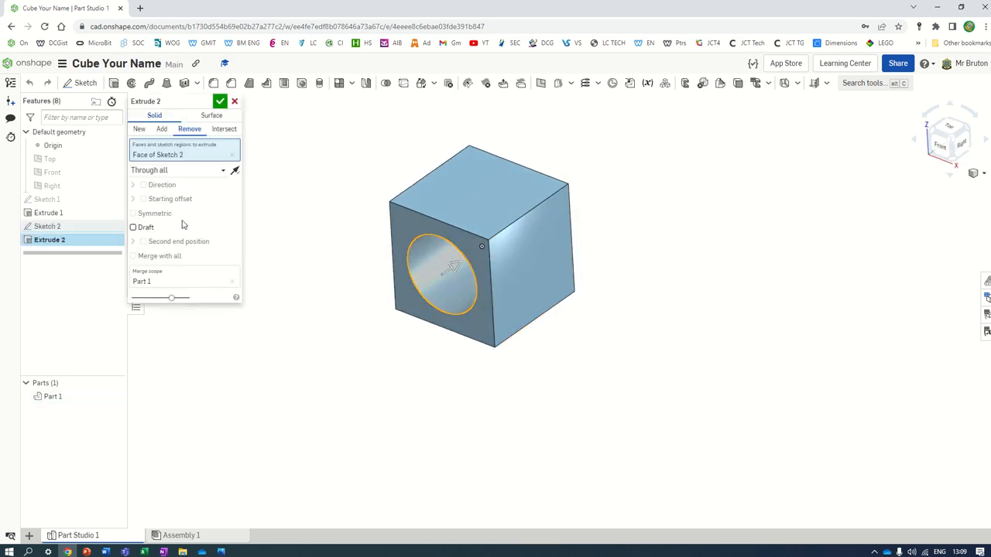
click(190, 172)
click(168, 253)
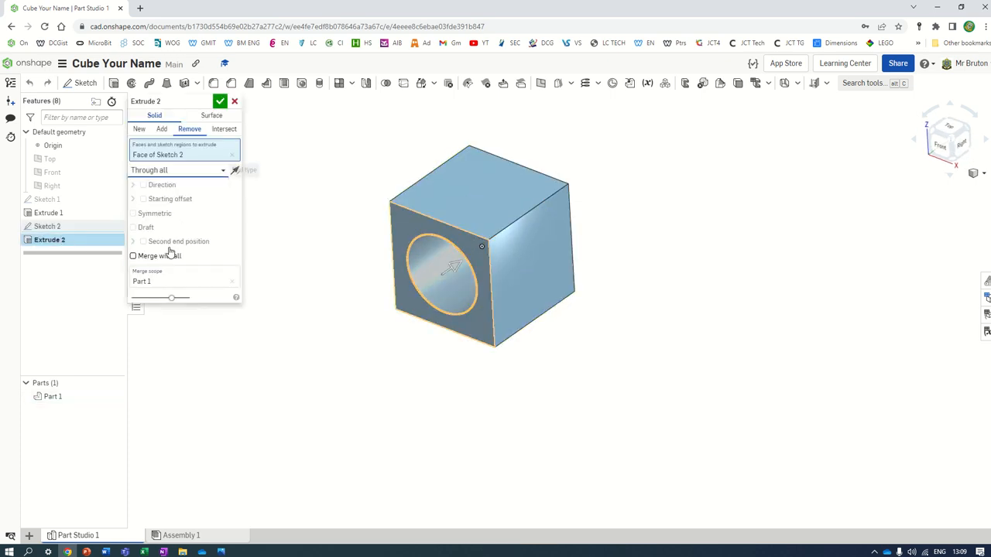
click(220, 103)
Step: Start a fillet feature, then view the cube reference drawing in Photos
right_drag(683, 263, 648, 253)
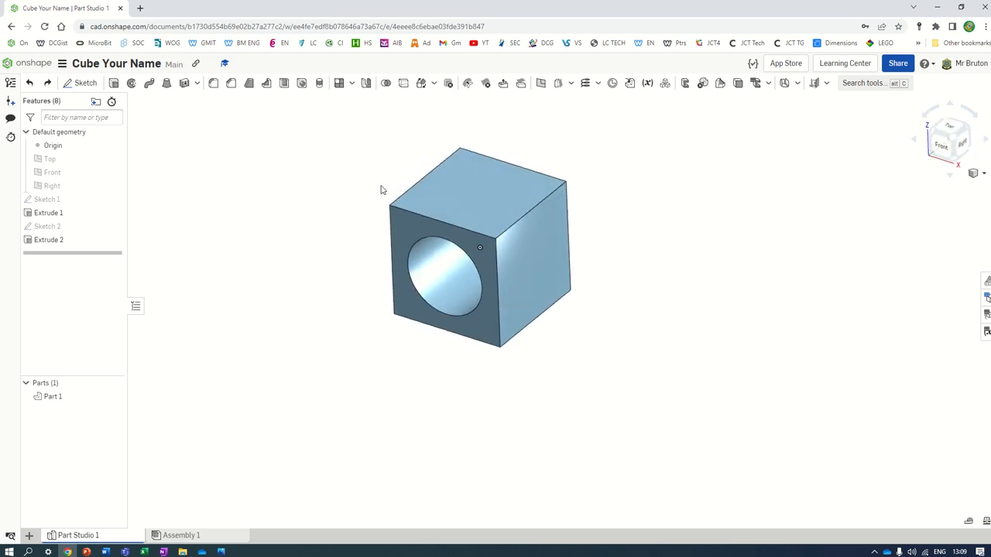
scroll(394, 189, up, 5)
scroll(845, 389, down, 3)
scroll(830, 389, up, 3)
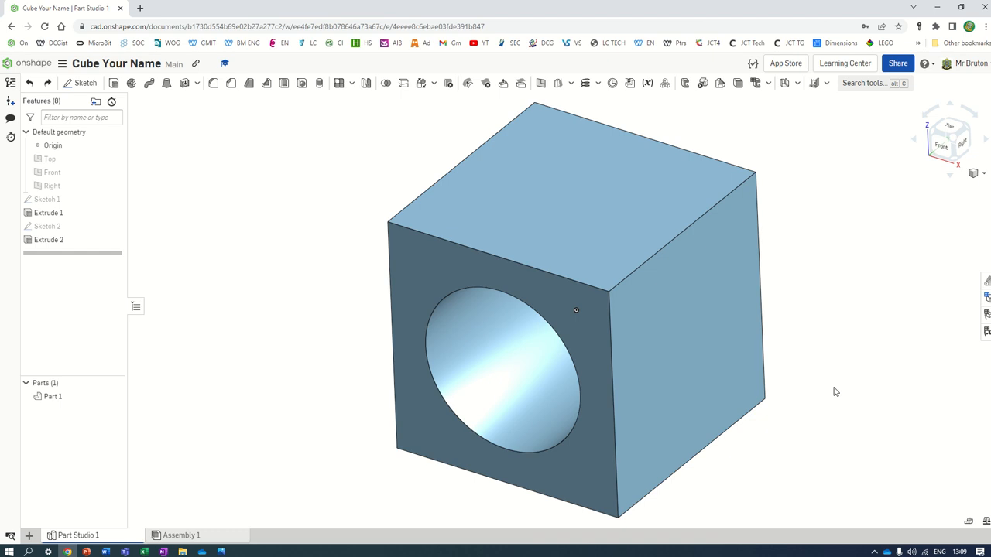
scroll(844, 390, down, 3)
scroll(855, 434, down, 3)
scroll(875, 484, up, 3)
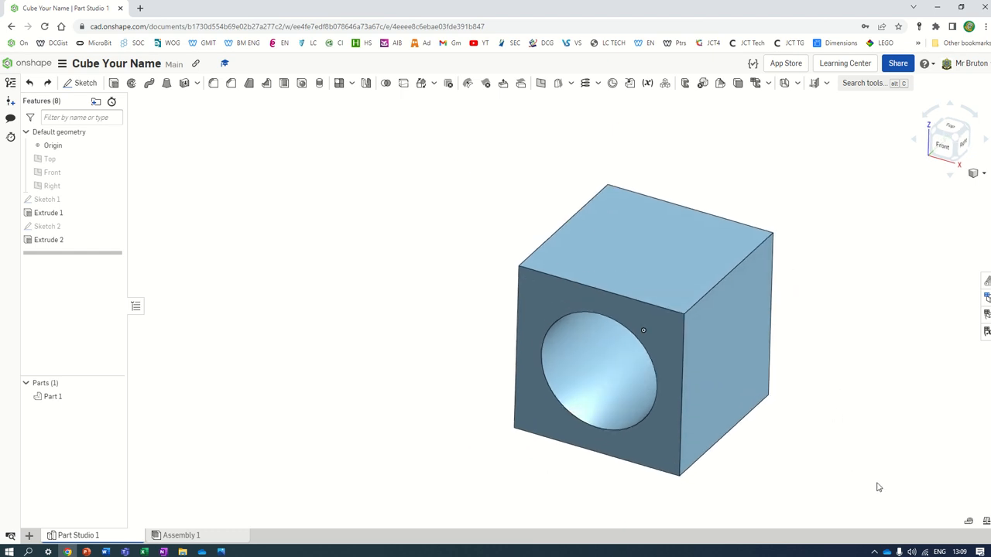
click(213, 85)
click(221, 552)
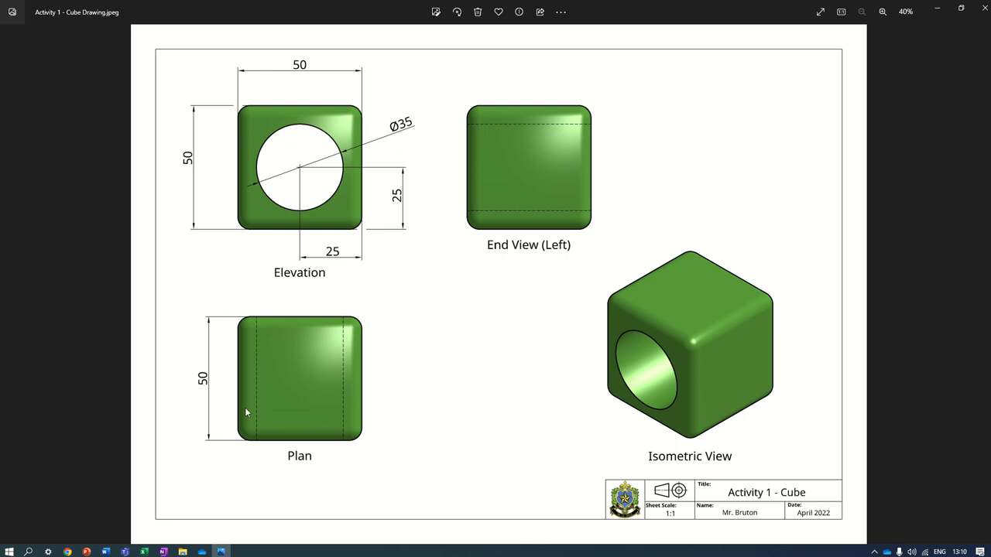
Step: Select the front, back, right and left top edges for the 5 mm fillet
click(67, 551)
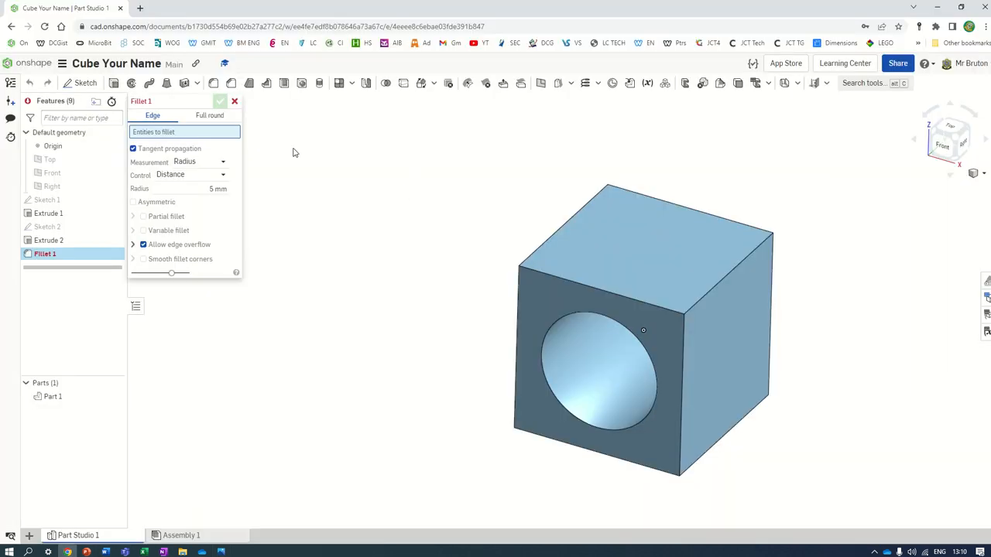
click(204, 189)
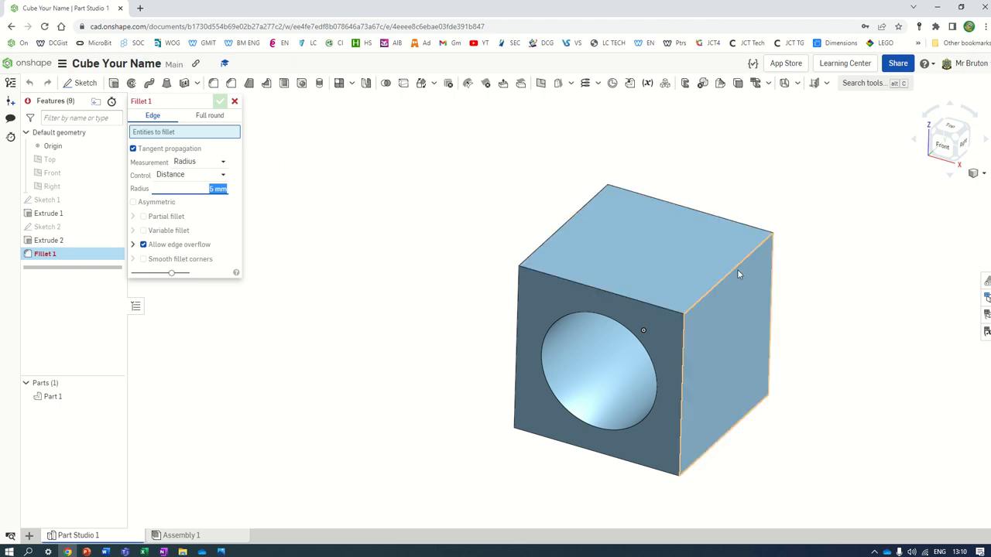
click(654, 311)
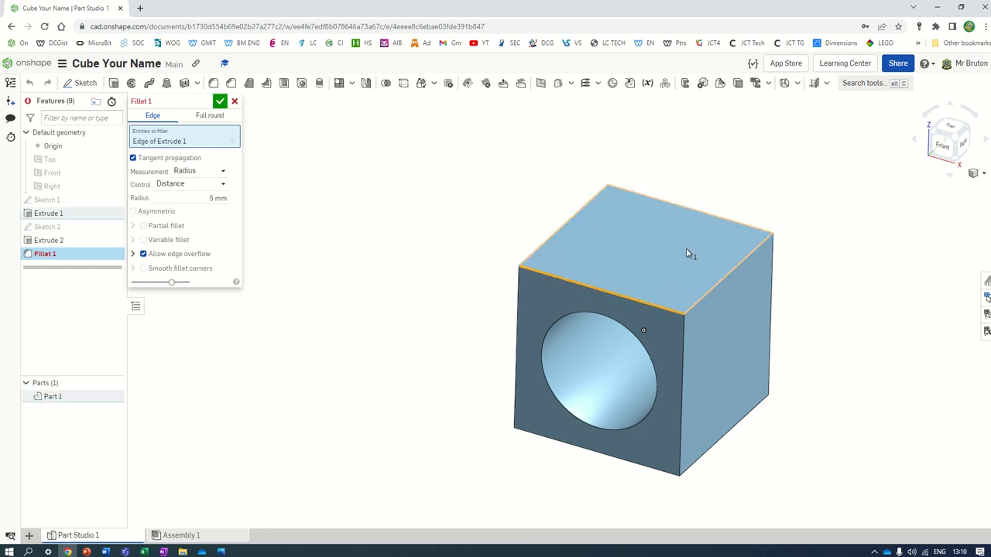
click(725, 218)
click(743, 260)
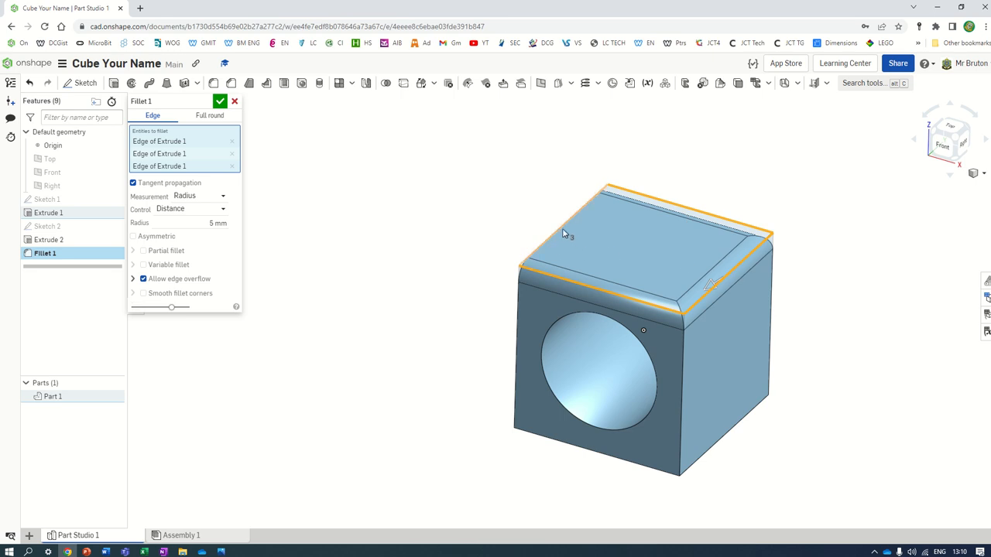
click(562, 234)
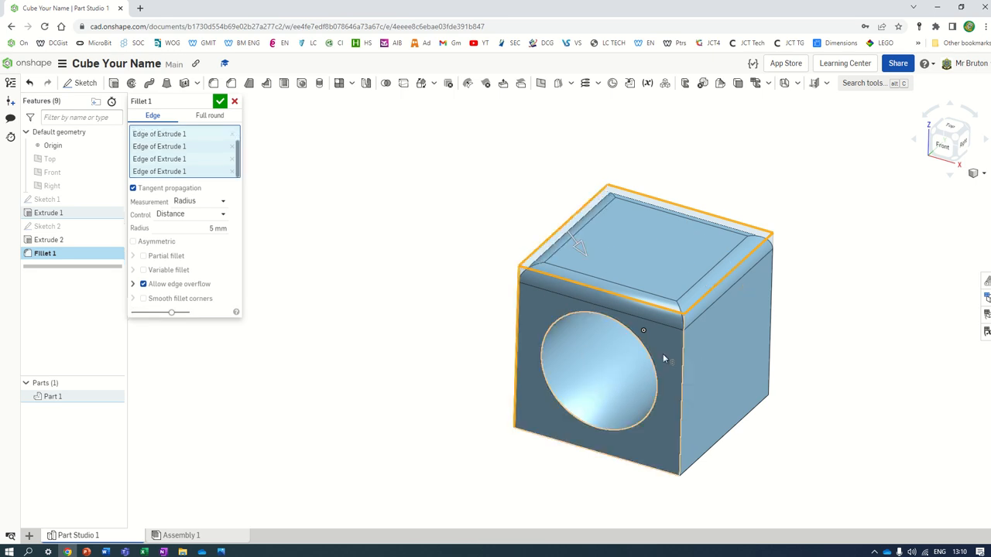
right_drag(518, 349, 730, 331)
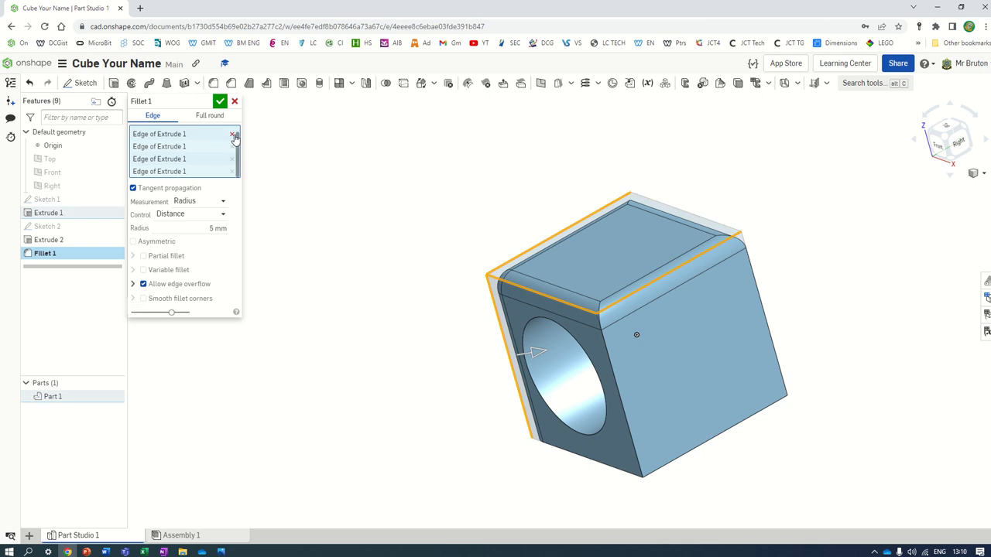
Step: Remove all four edge selections from the fillet and return to isometric view
click(232, 136)
click(231, 146)
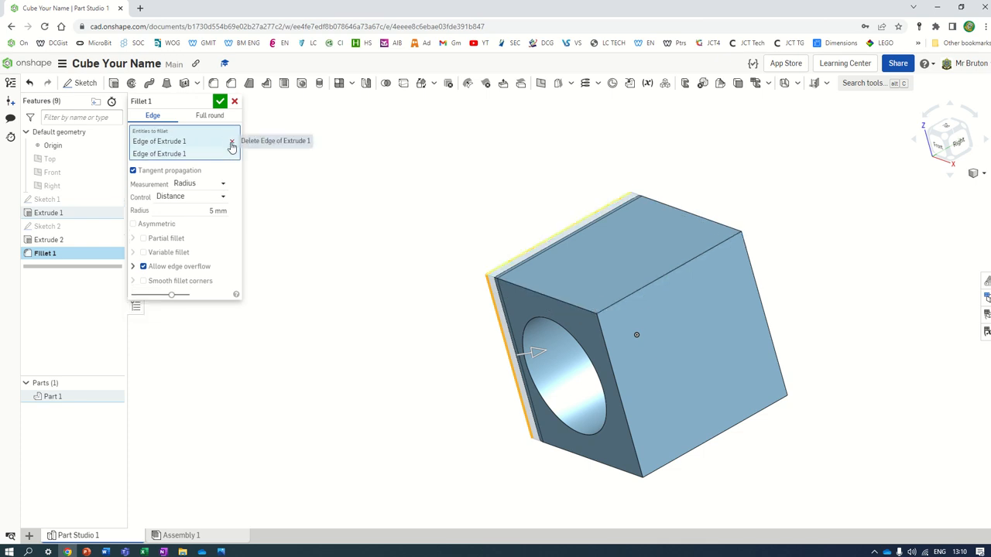
click(231, 136)
click(232, 141)
key(shift+7)
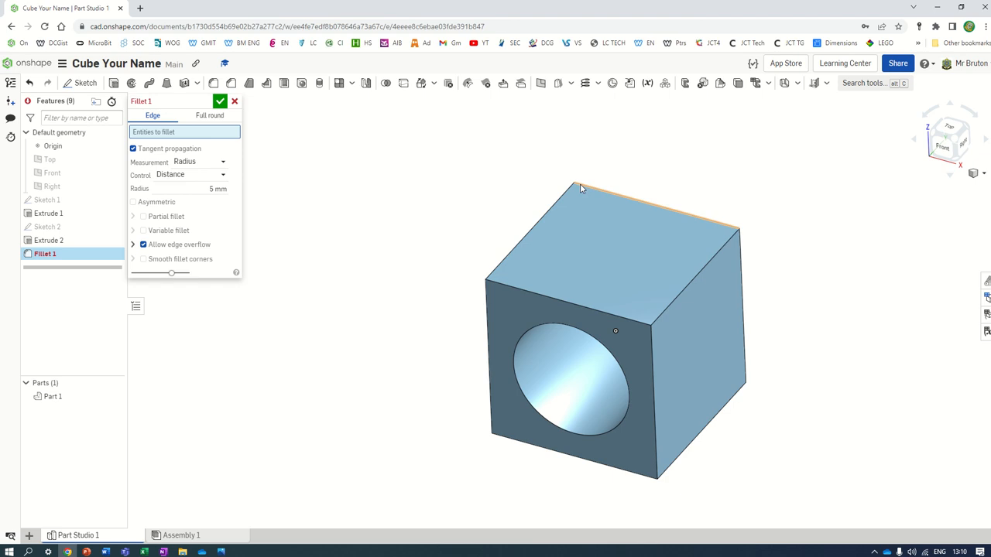
Step: Add the cube's top face to the 5 mm fillet and compare with the reference drawing
click(627, 255)
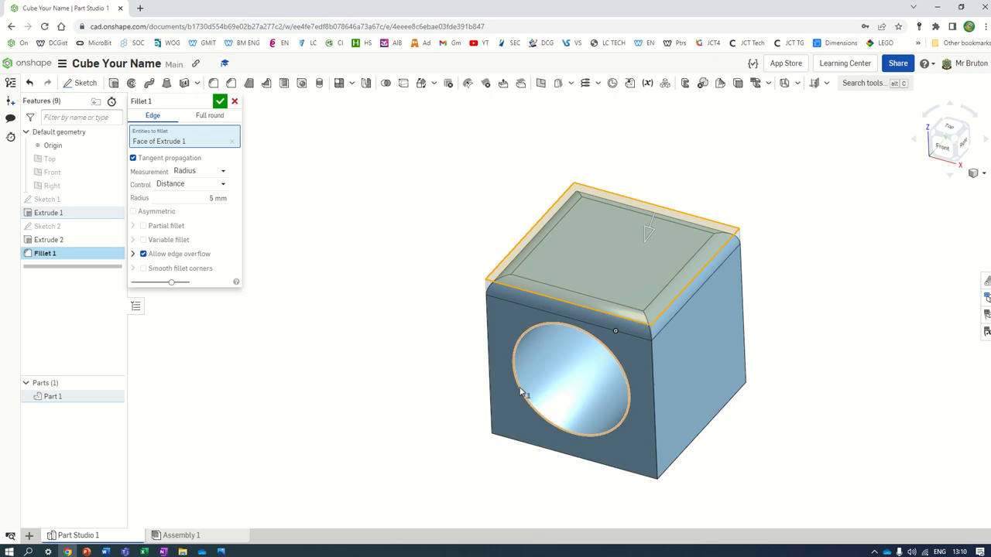
click(220, 551)
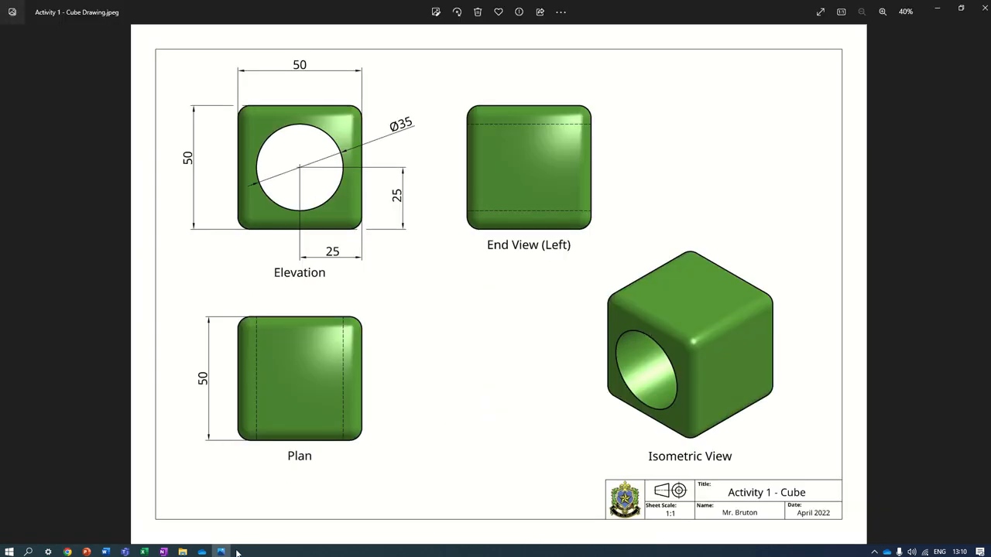
click(86, 552)
click(67, 552)
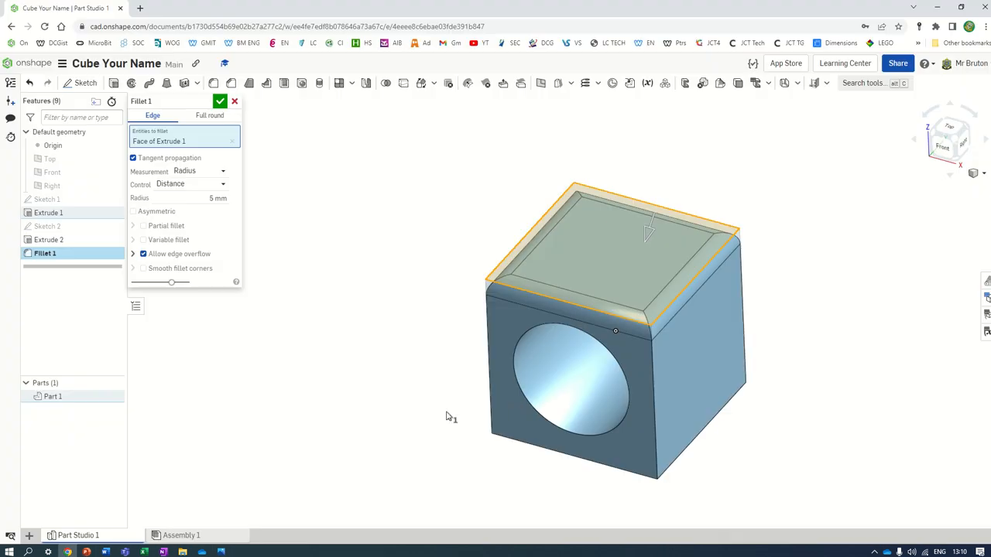
Step: Add the right, front and remaining faces to Fillet 1 and accept the 5 mm fillet
click(510, 323)
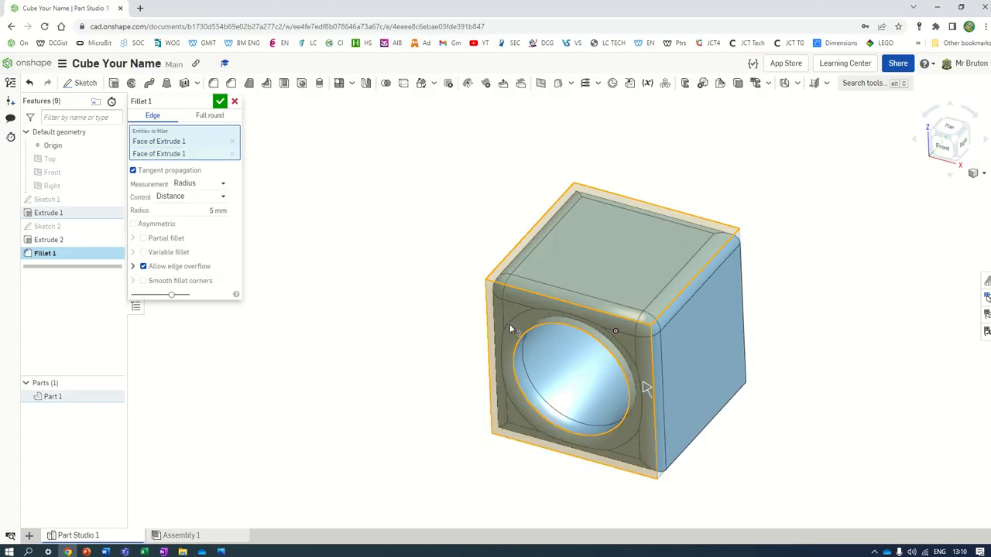
click(630, 346)
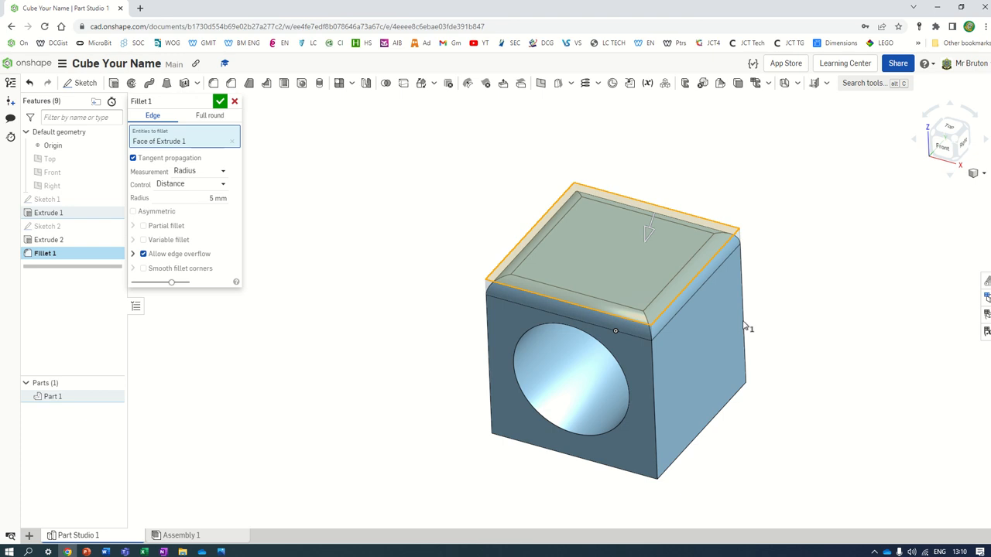
click(708, 331)
right_drag(692, 336, 523, 374)
click(607, 332)
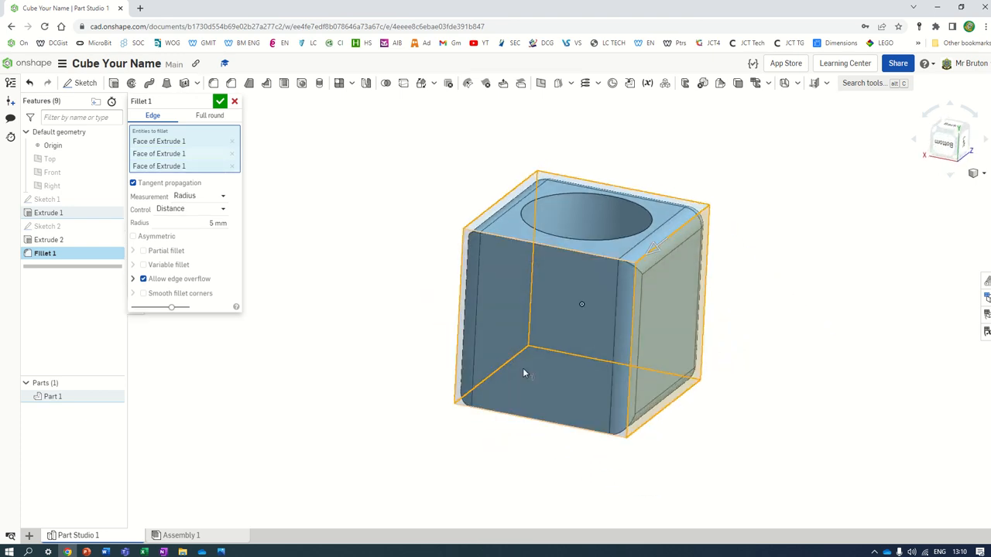
click(582, 287)
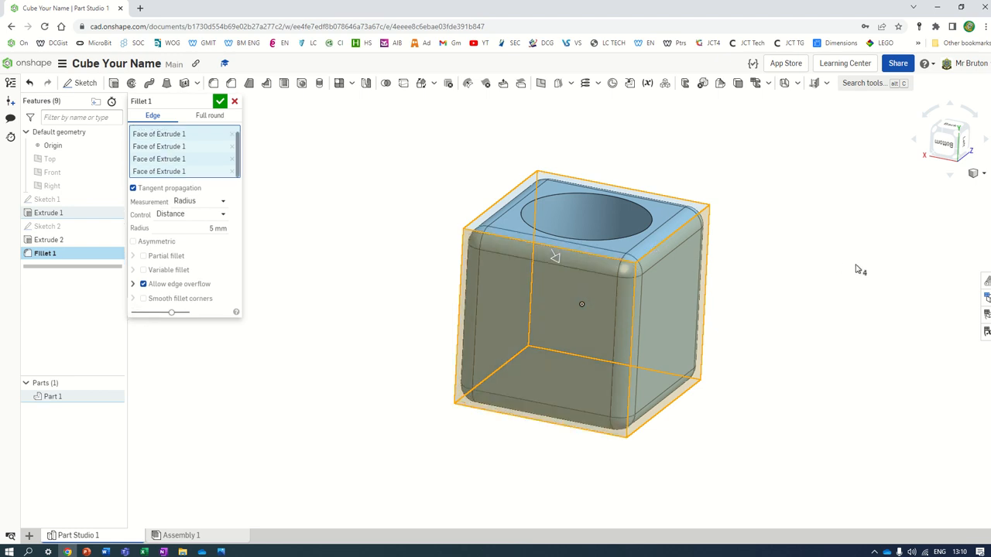
right_drag(858, 270, 649, 264)
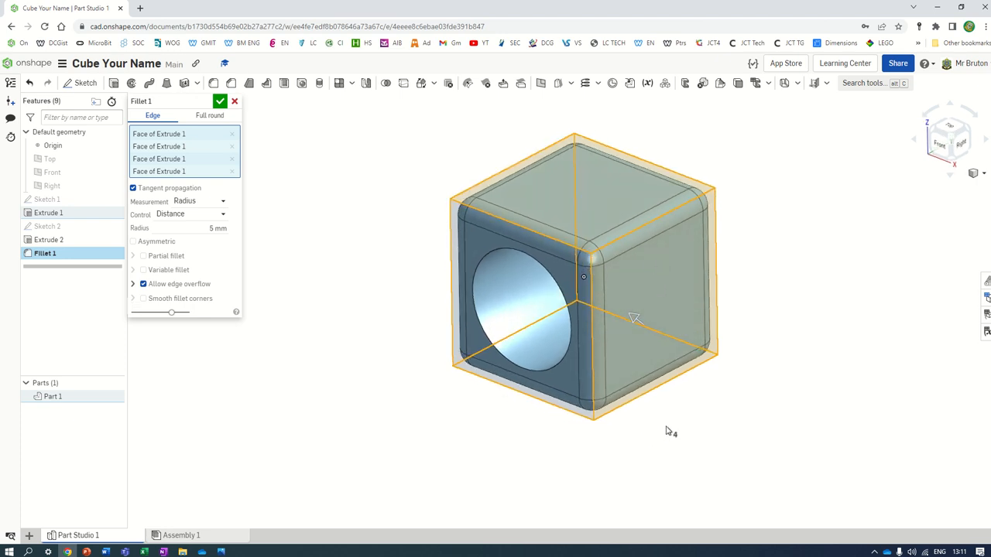
right_drag(720, 416, 762, 368)
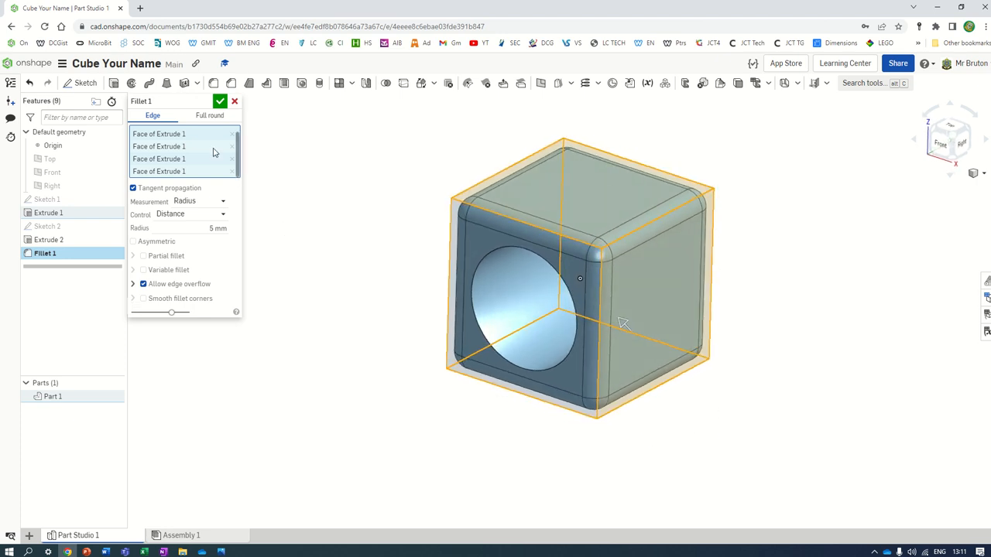
click(222, 101)
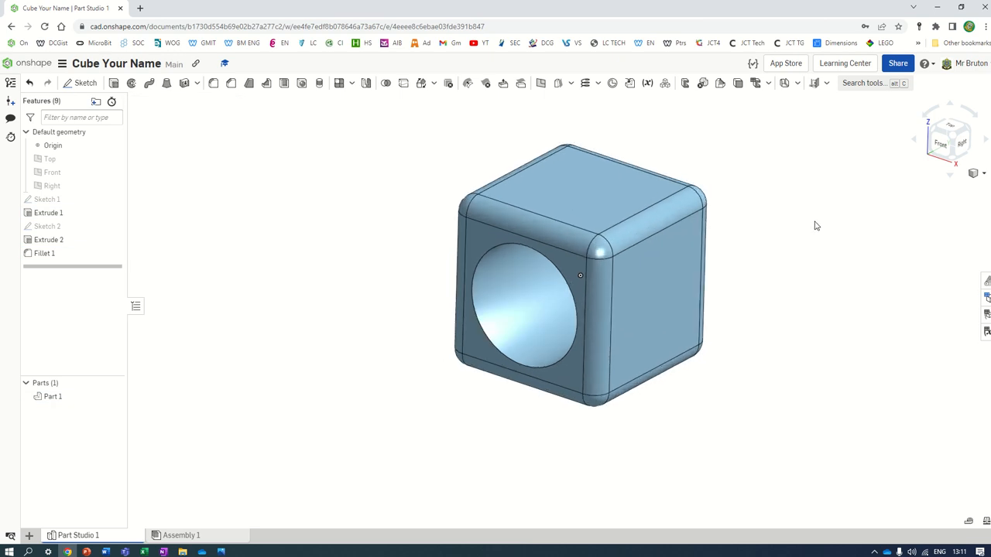
Step: Give Part 1 the orange-red #DF7251 appearance colour
mouse_move(814, 224)
right_down()
mouse_move(788, 229)
mouse_move(812, 228)
right_up()
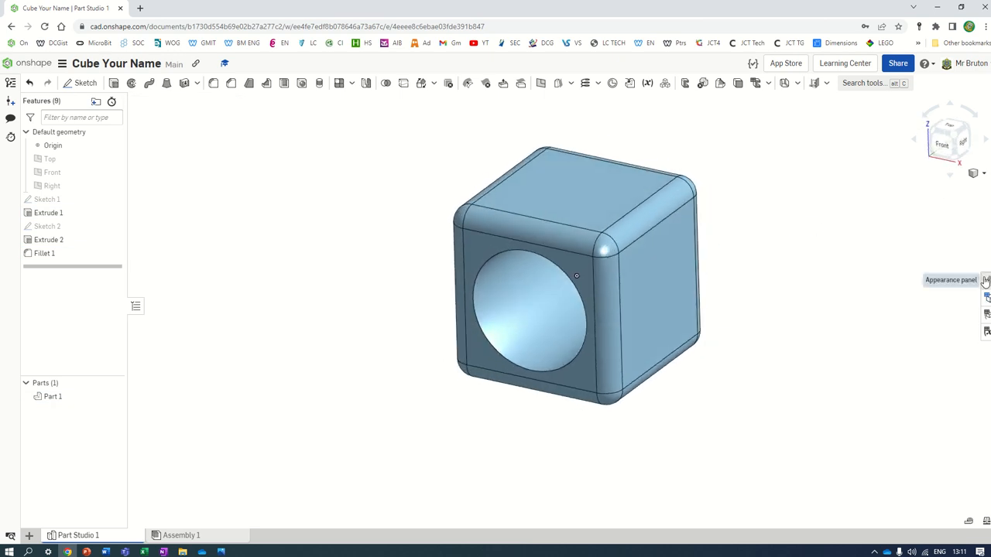
click(986, 280)
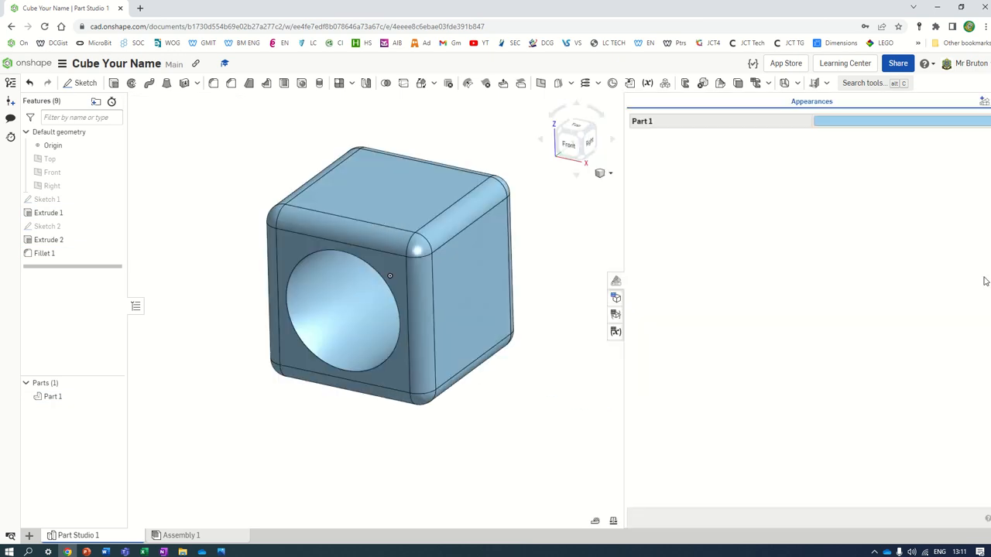
click(871, 123)
click(576, 173)
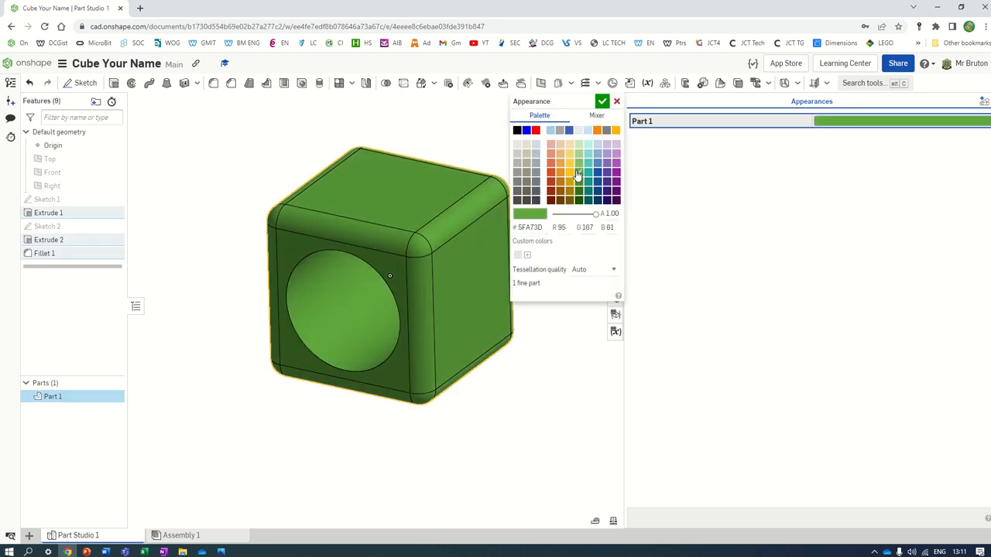
click(572, 190)
click(552, 164)
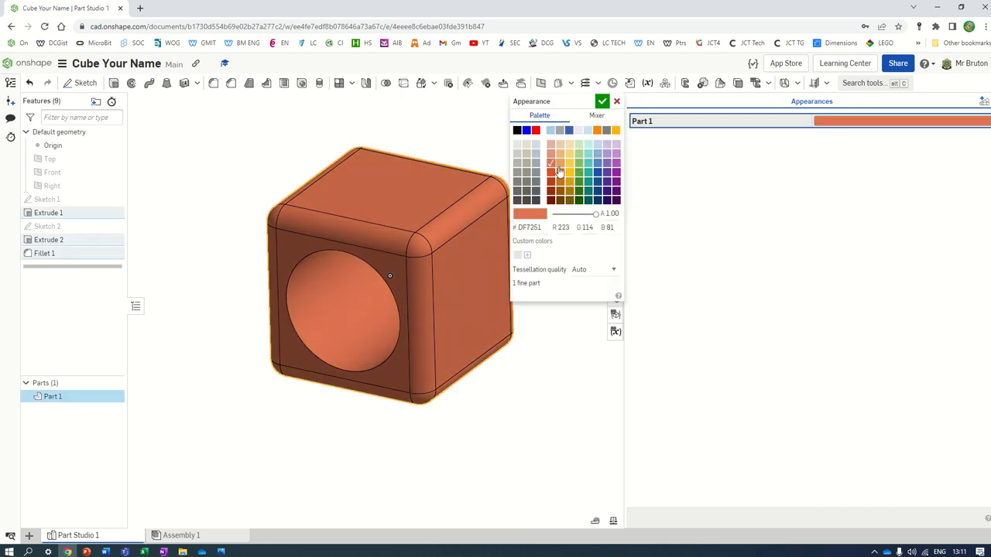
click(602, 103)
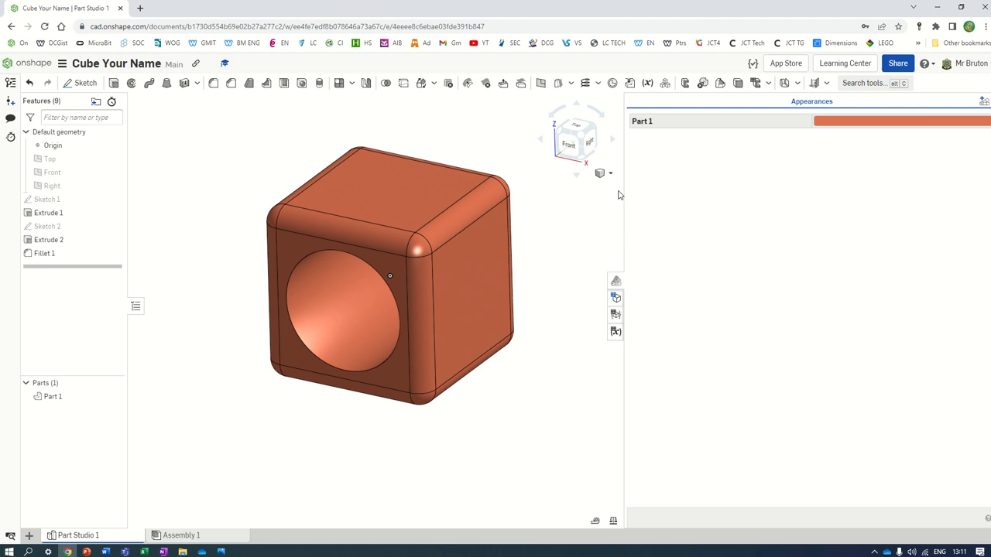
click(617, 288)
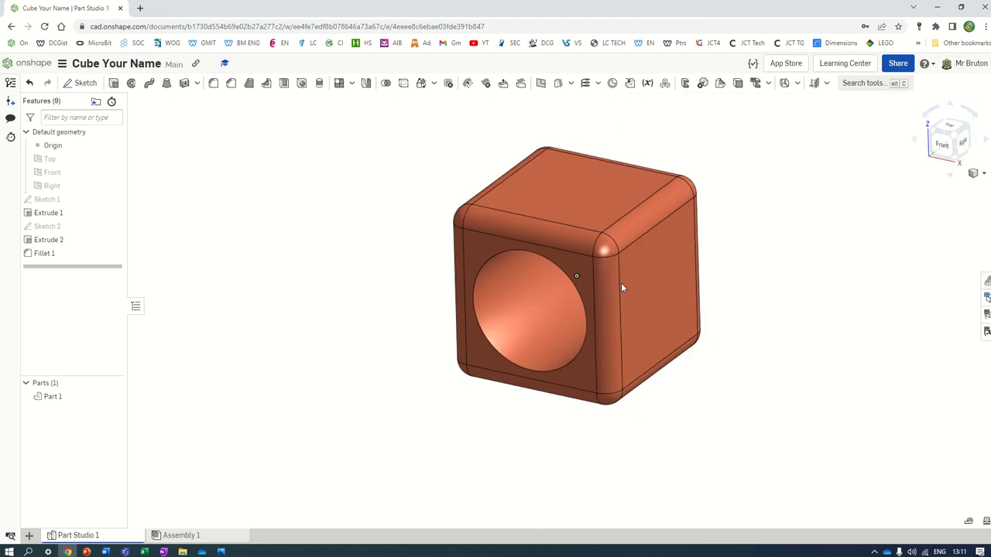
Step: Snap to an isometric view, hide the origin, and rename Sketch 1 to Square
click(976, 174)
click(943, 191)
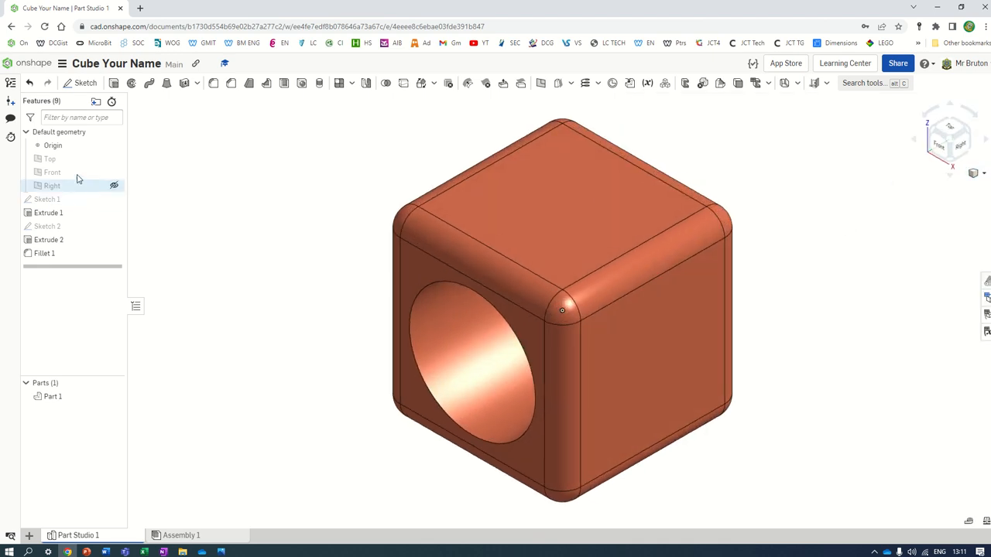
click(113, 145)
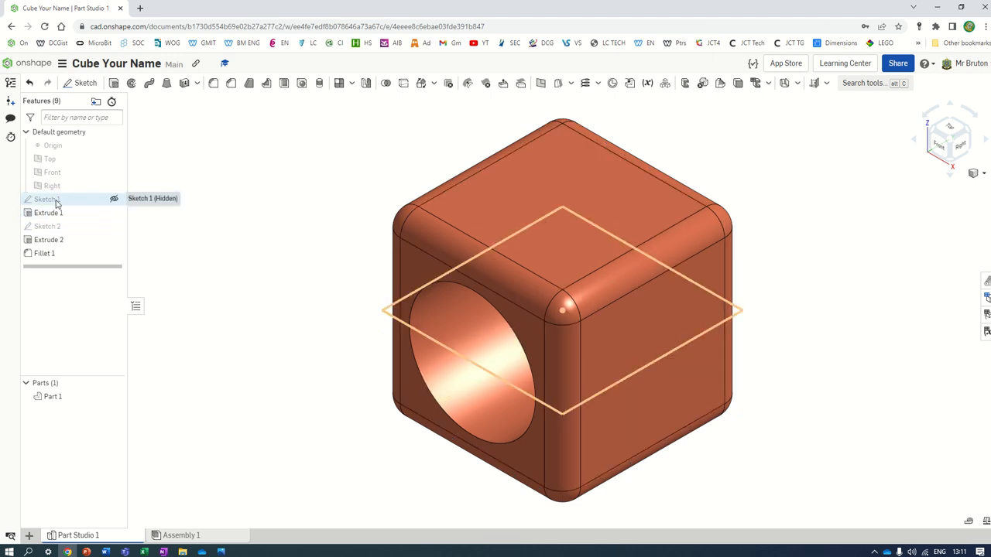
click(56, 201)
right_click(58, 201)
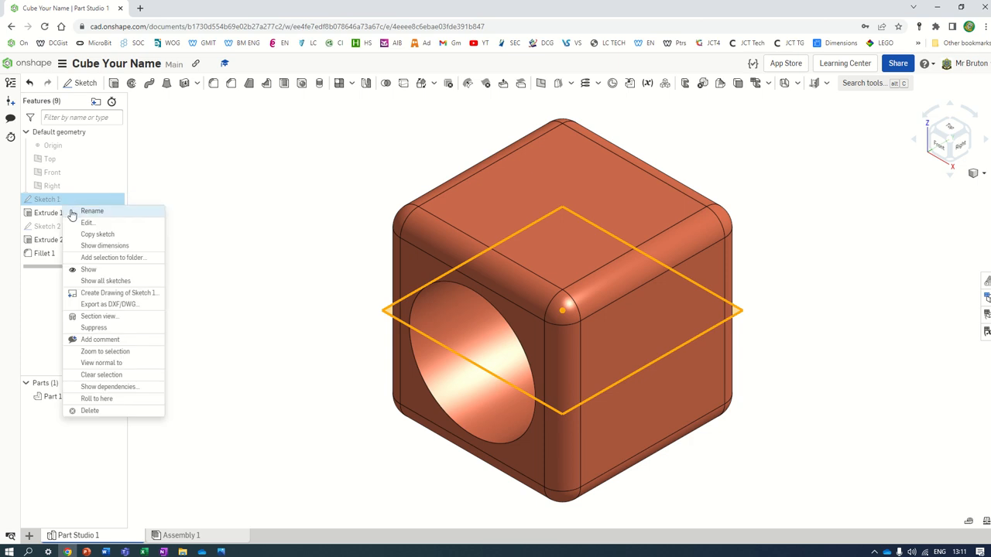
click(70, 214)
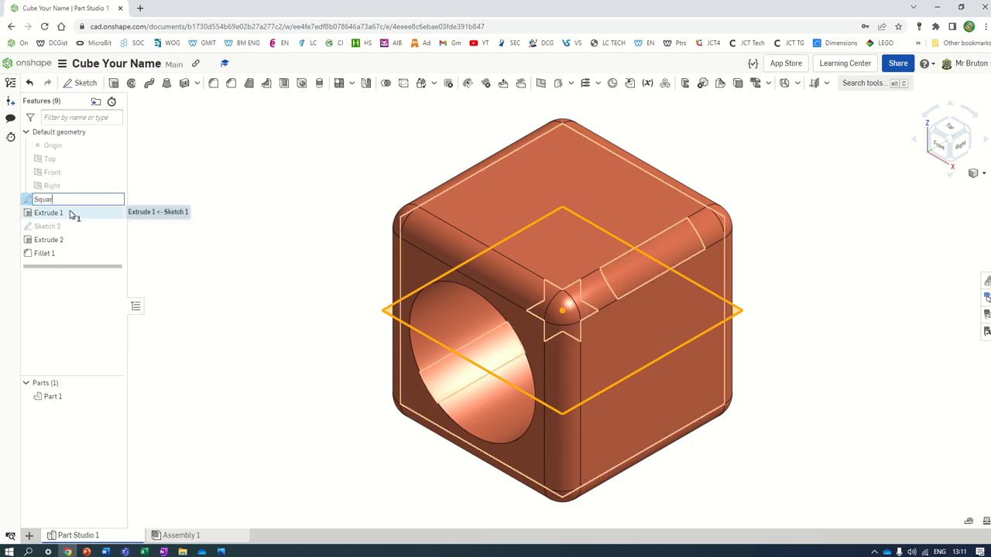
key(Return)
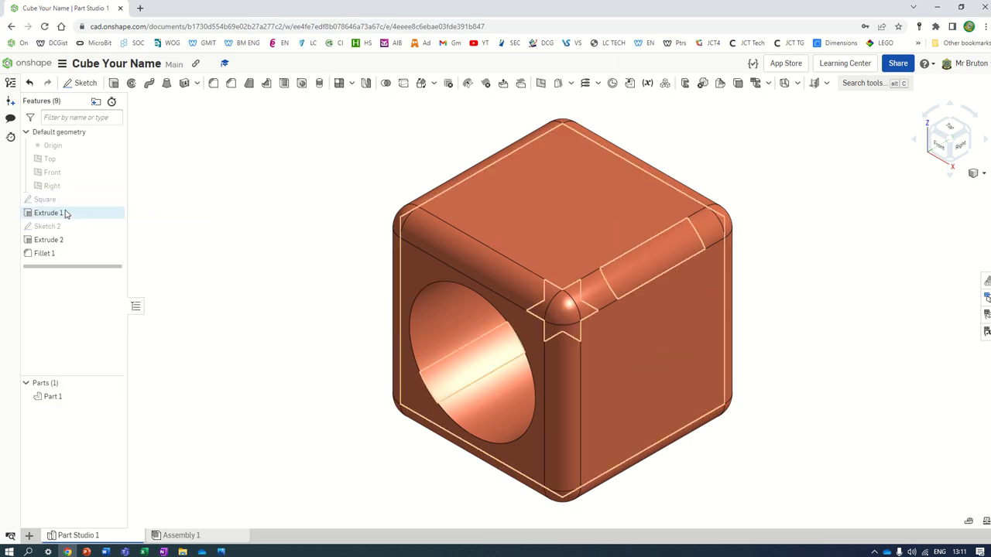
Step: Rename Extrude 1 to Cube Body
click(66, 212)
right_click(66, 213)
click(78, 222)
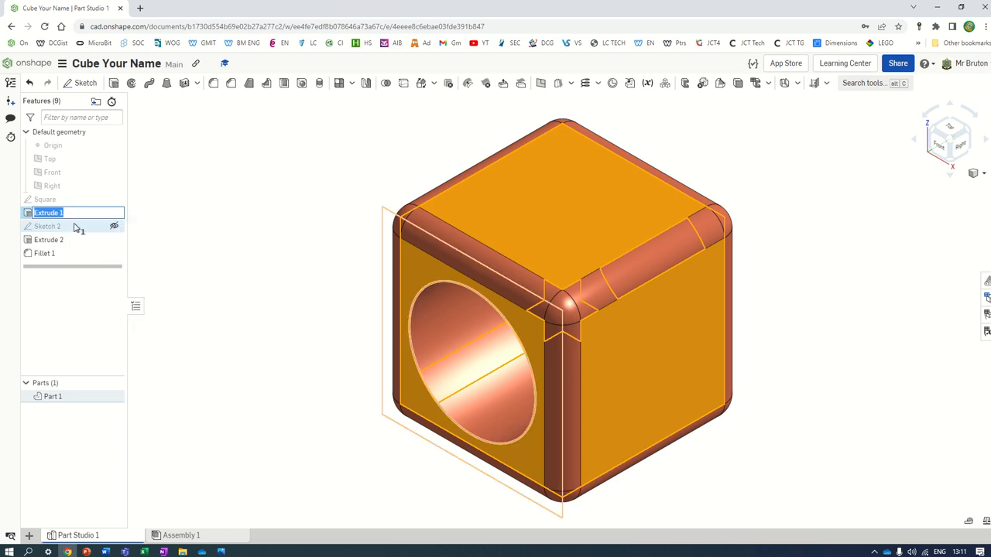
text(Cube Body)
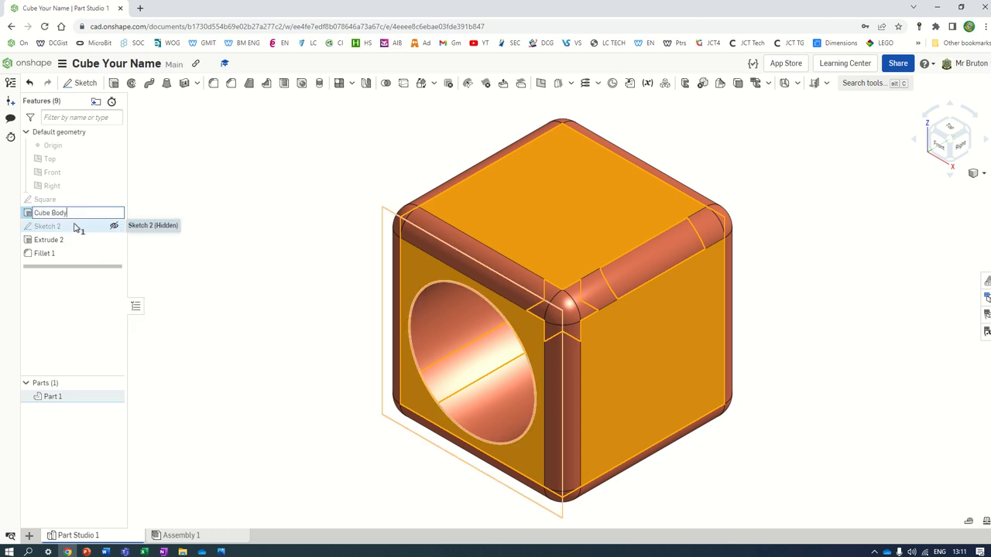
click(150, 241)
Step: Rename Sketch 2 to Circle and Extrude 2 to Hole Remove
right_click(54, 226)
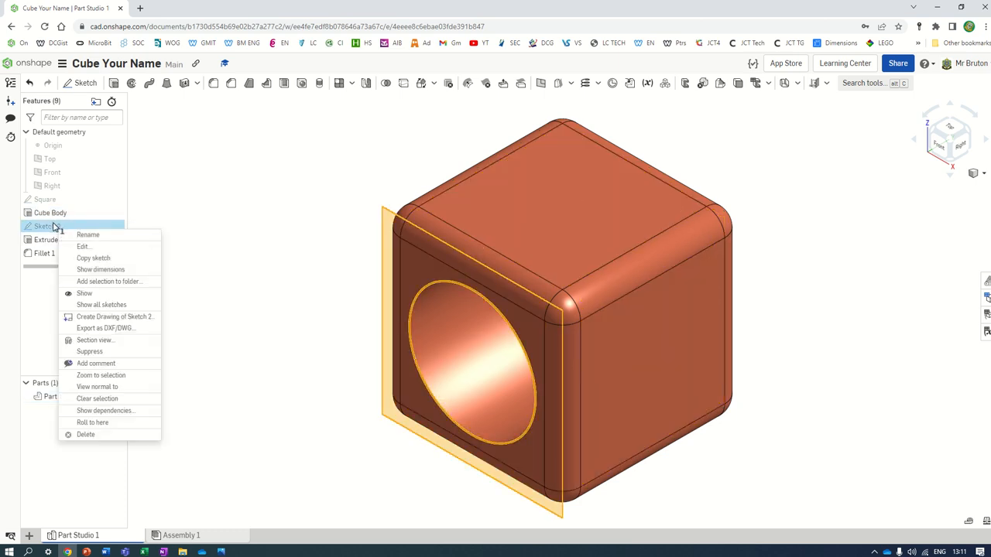
click(75, 233)
text(Circle)
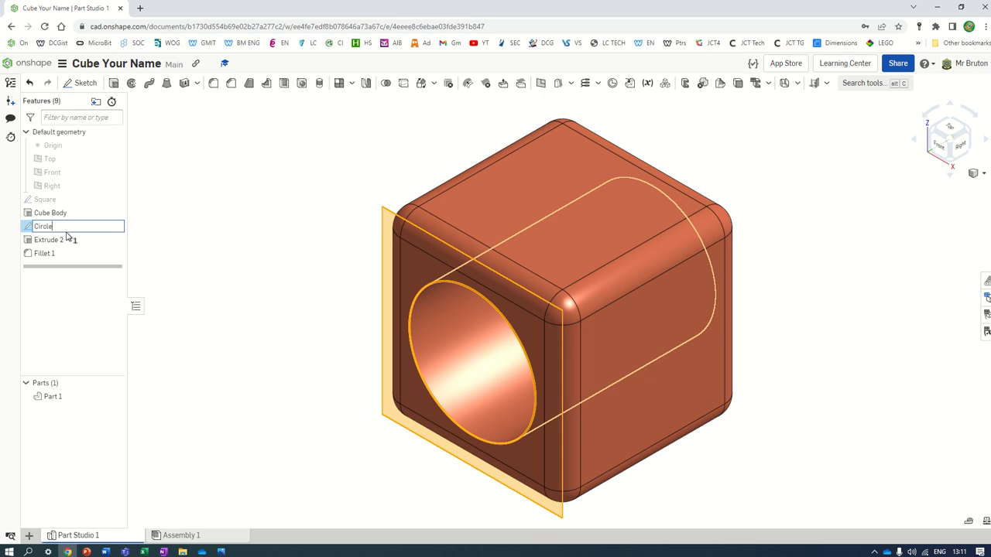
click(338, 240)
right_click(68, 241)
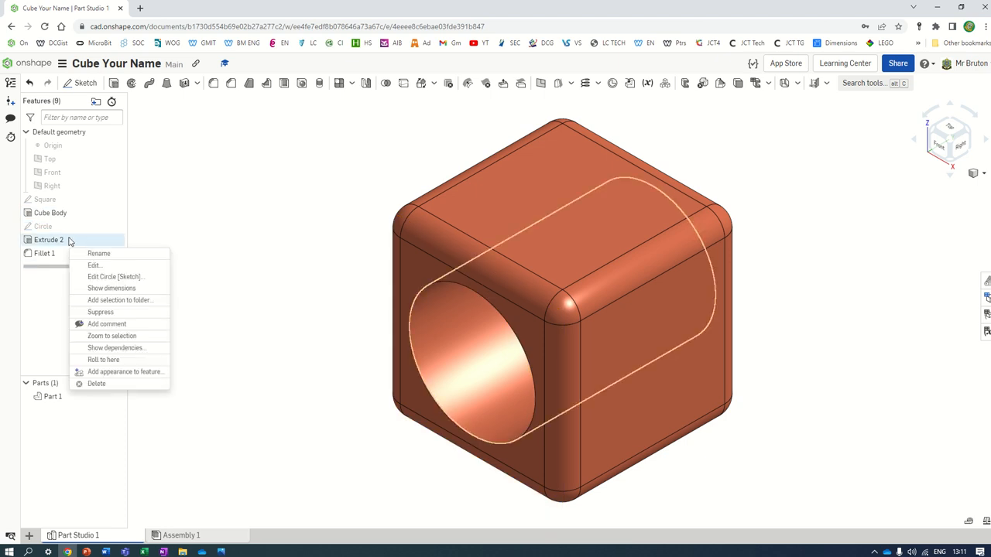
click(100, 254)
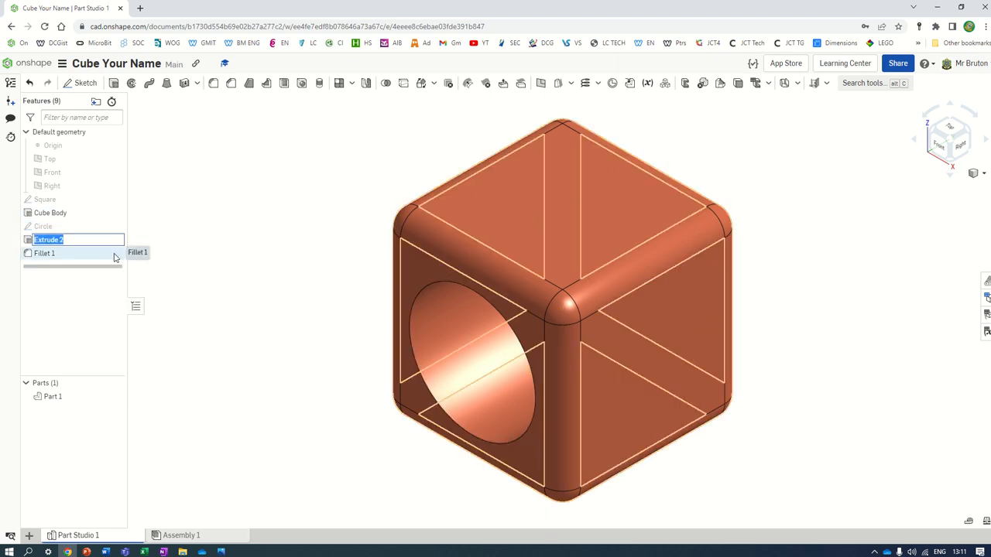
text(Hole Remove)
key(Return)
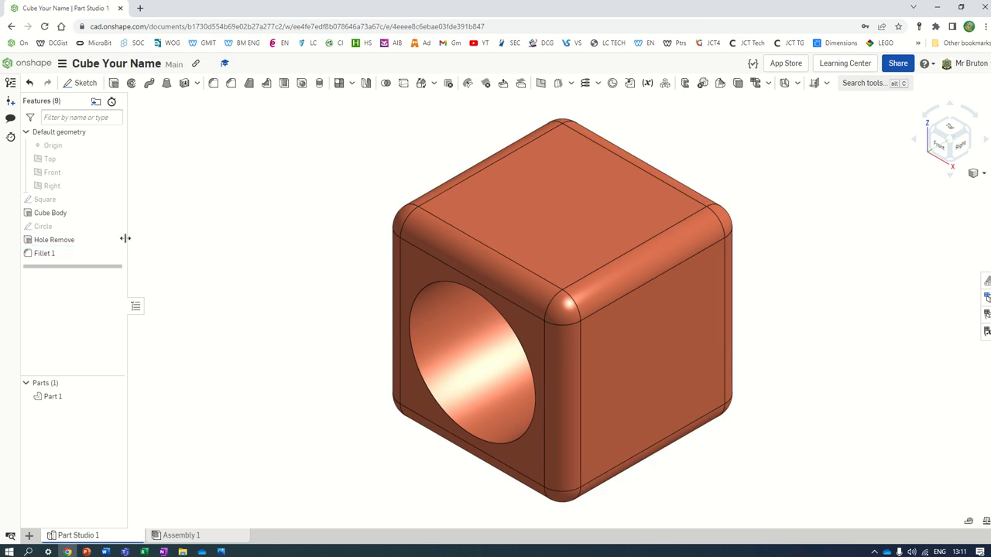
Step: Rename Cube Body to Cube Body Extrude and Hole Remove to Hole Extrdue Remove
right_click(84, 214)
click(104, 228)
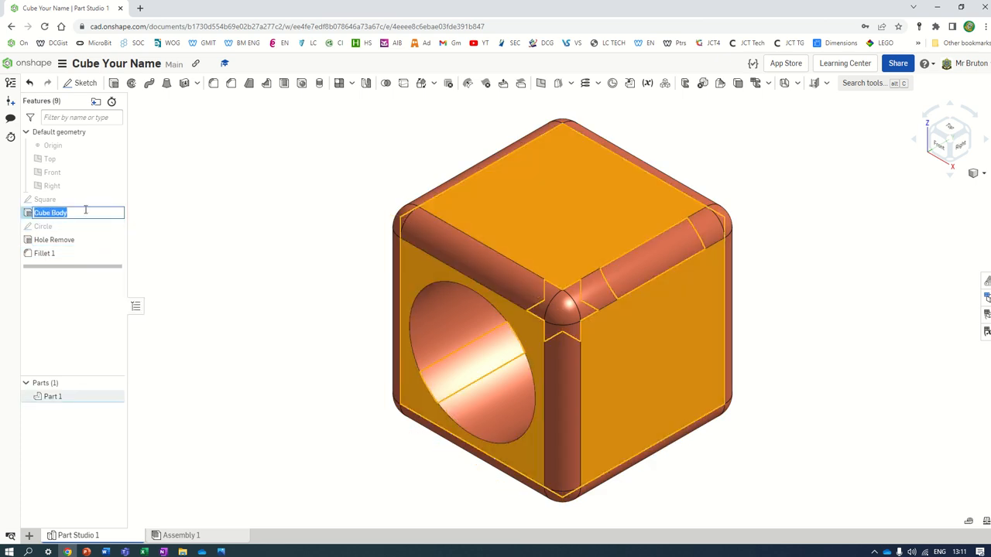
click(85, 212)
key(Return)
click(209, 214)
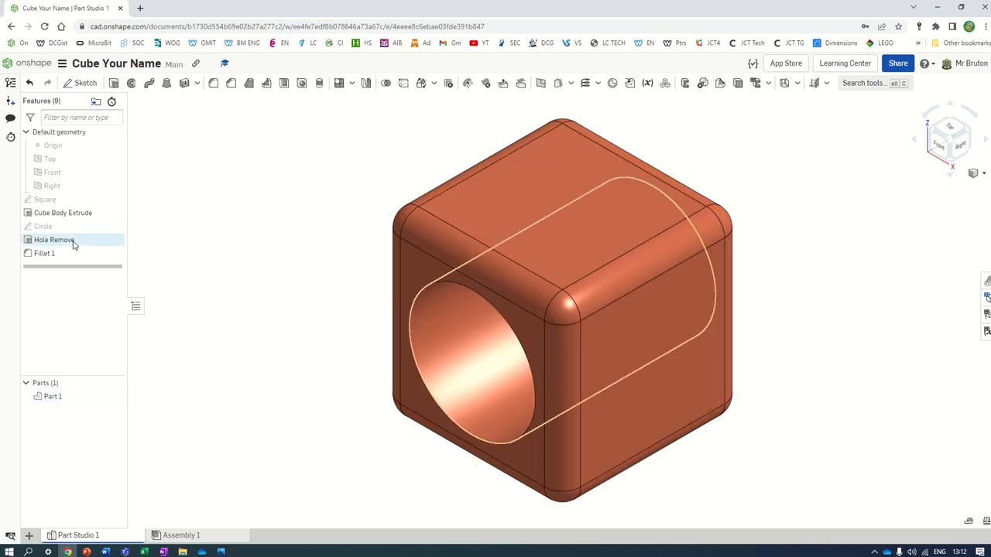
right_click(76, 242)
click(107, 252)
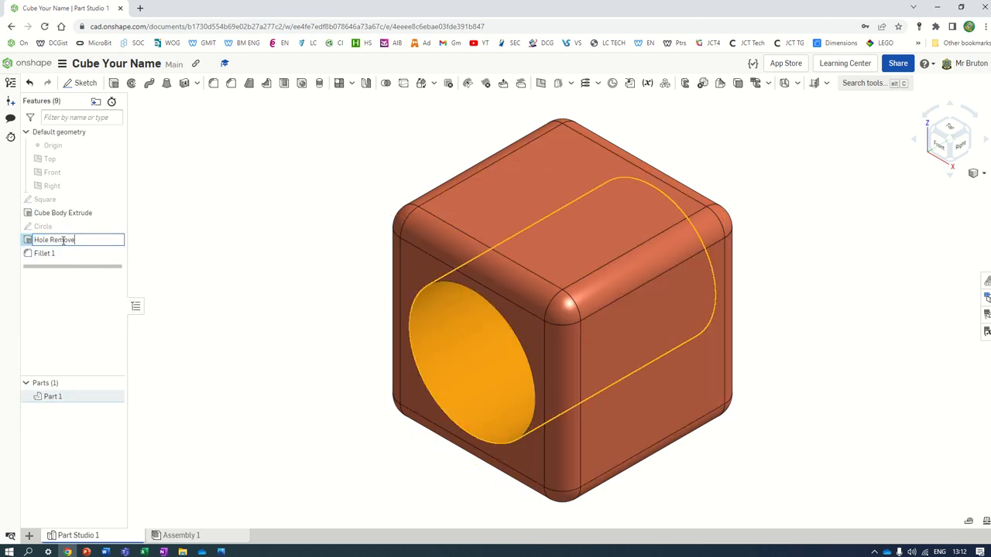
text(Extrde)
key(BackSpace)
key(BackSpace)
text(ude)
click(218, 246)
Step: Rename Fillet 1 to Body Fillet and bring up the Share settings
right_click(65, 257)
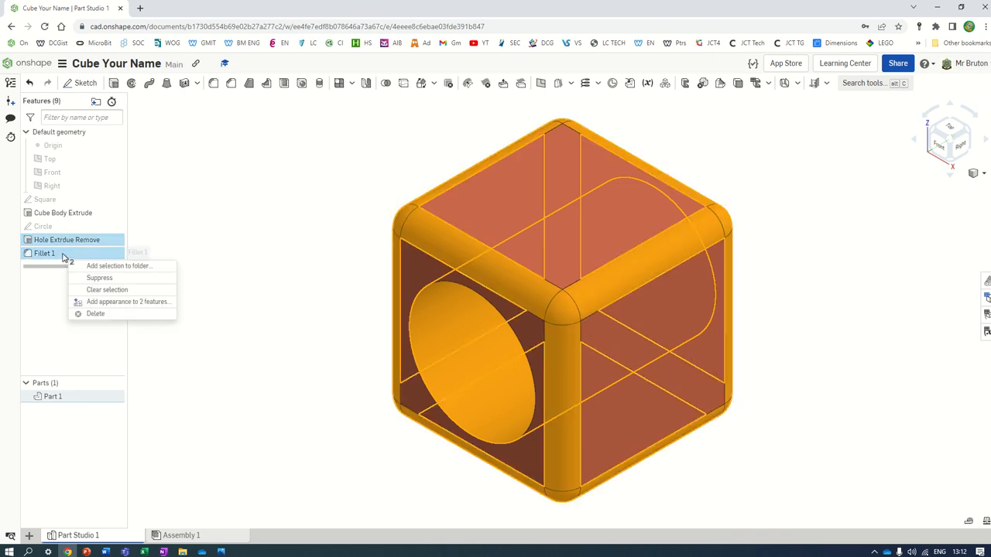
click(286, 184)
click(72, 253)
right_click(82, 256)
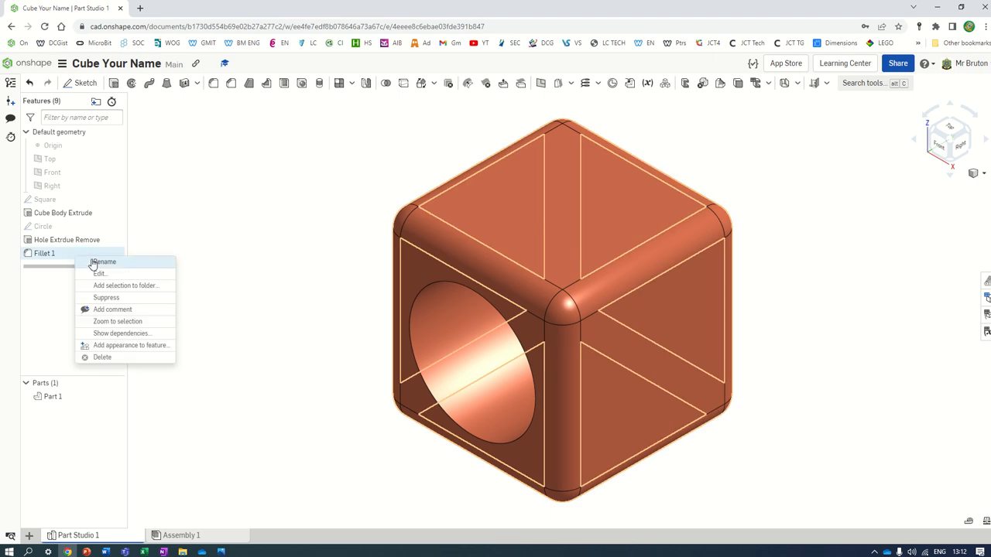
click(91, 261)
text(Body )
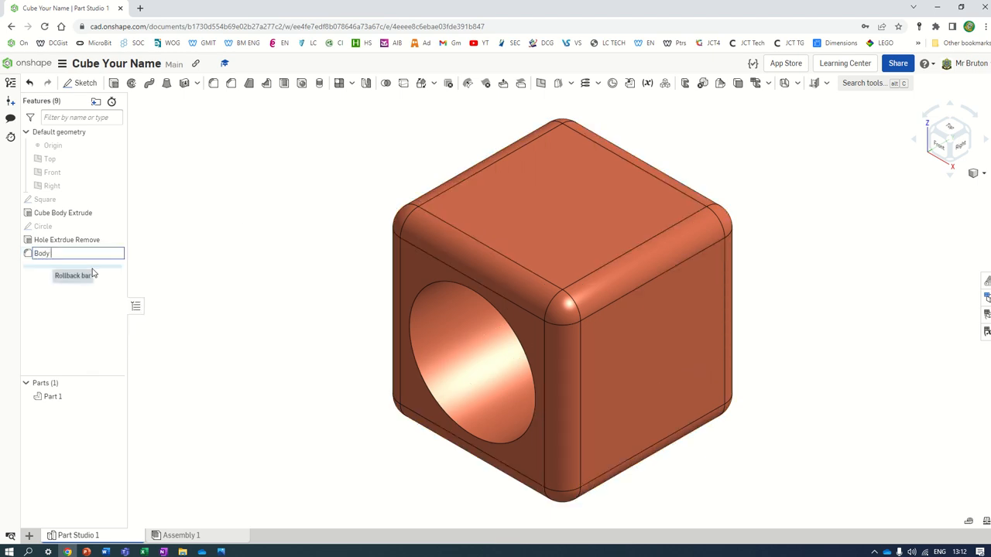
text(Fillet)
key(Return)
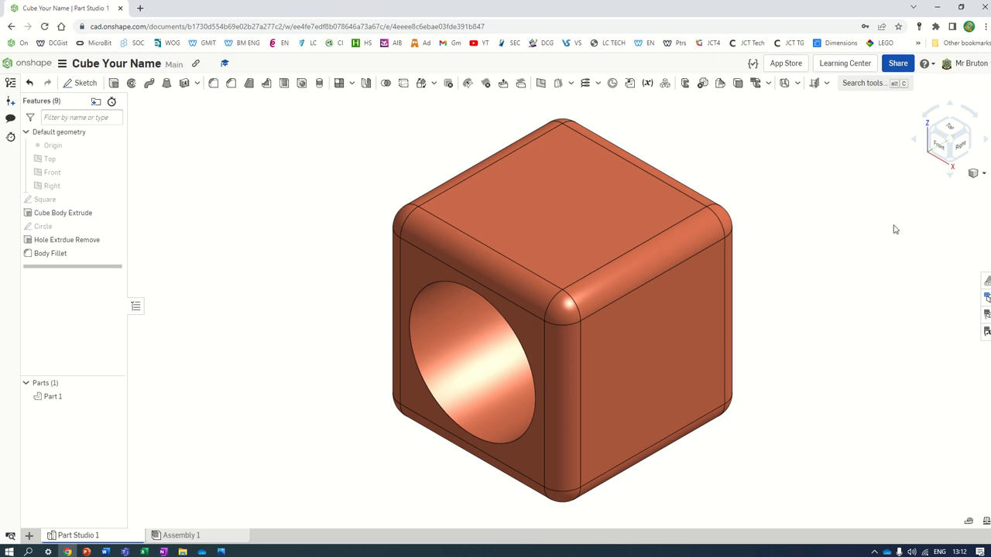
click(898, 63)
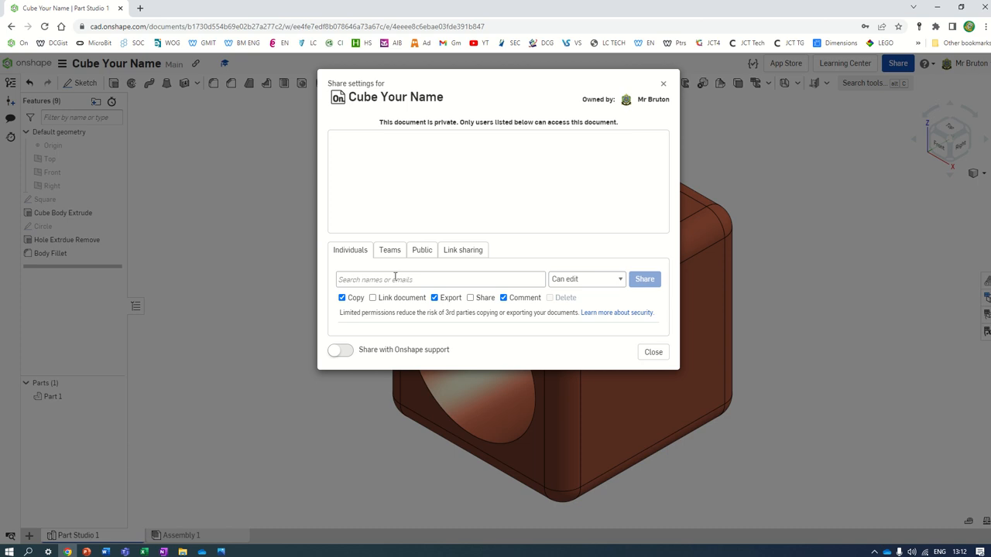
Step: Enter the owner's e-mail address under Individuals, attempt Share, then close the dialog after the owner error
click(391, 278)
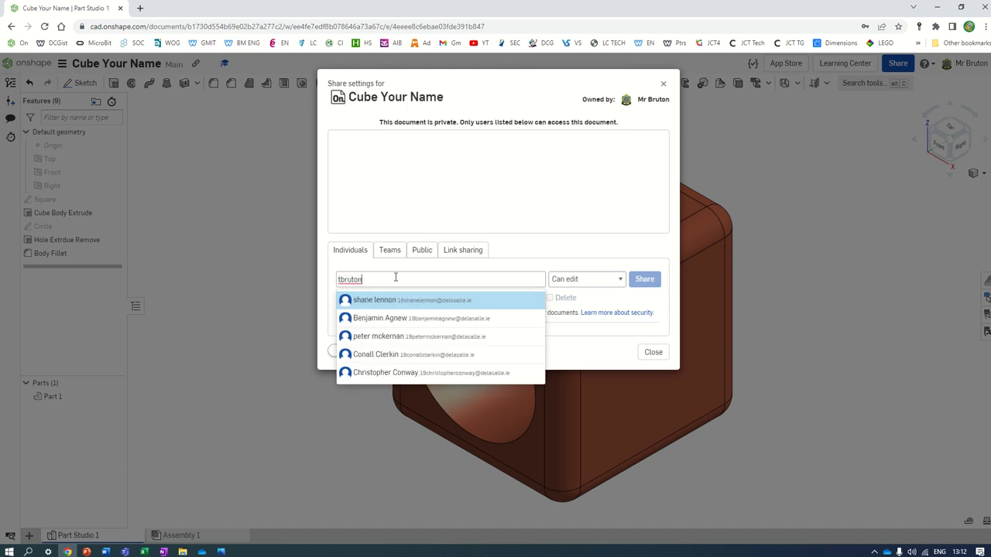
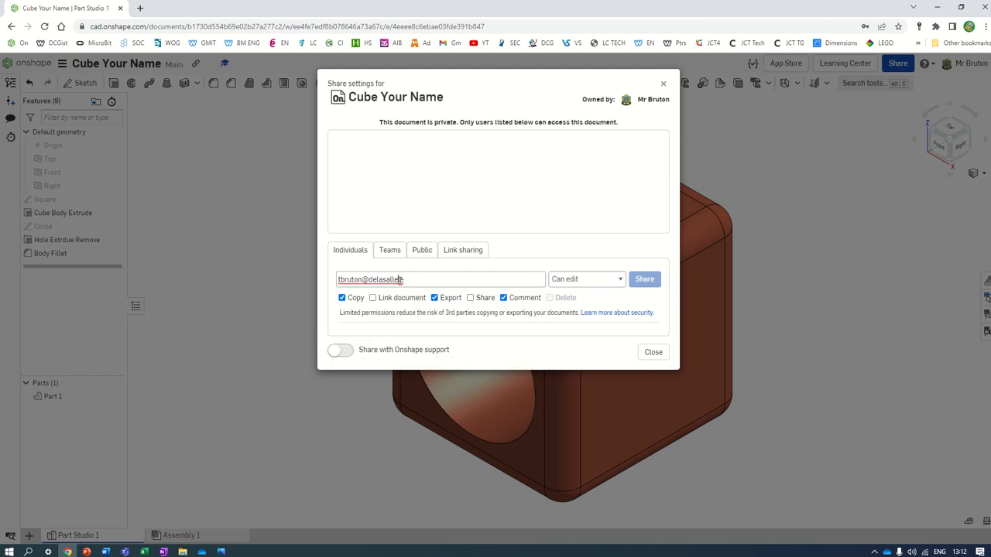
click(399, 279)
click(597, 353)
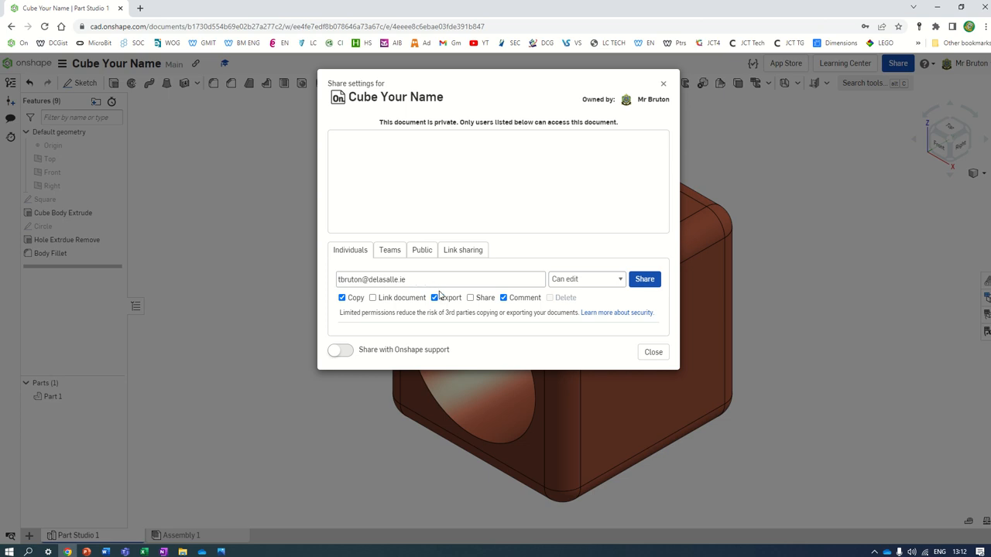
click(644, 286)
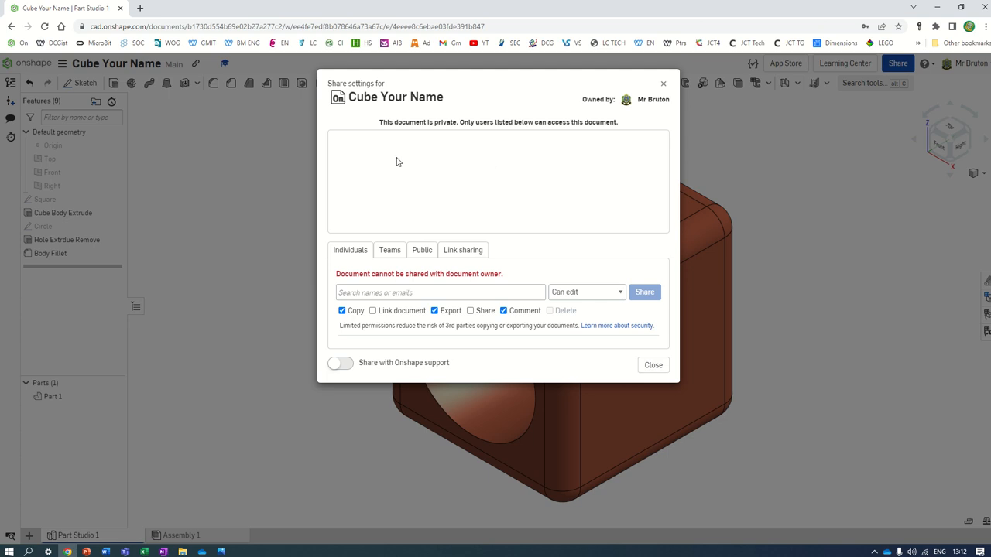
click(653, 364)
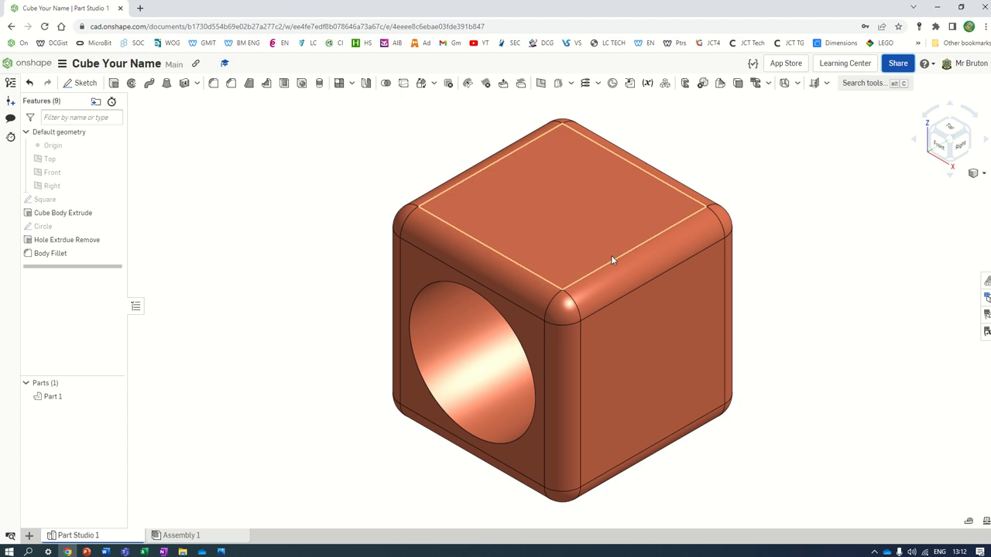
Step: Highlight the Square sketch and the hole cut to inspect them, then clear each selection
click(41, 201)
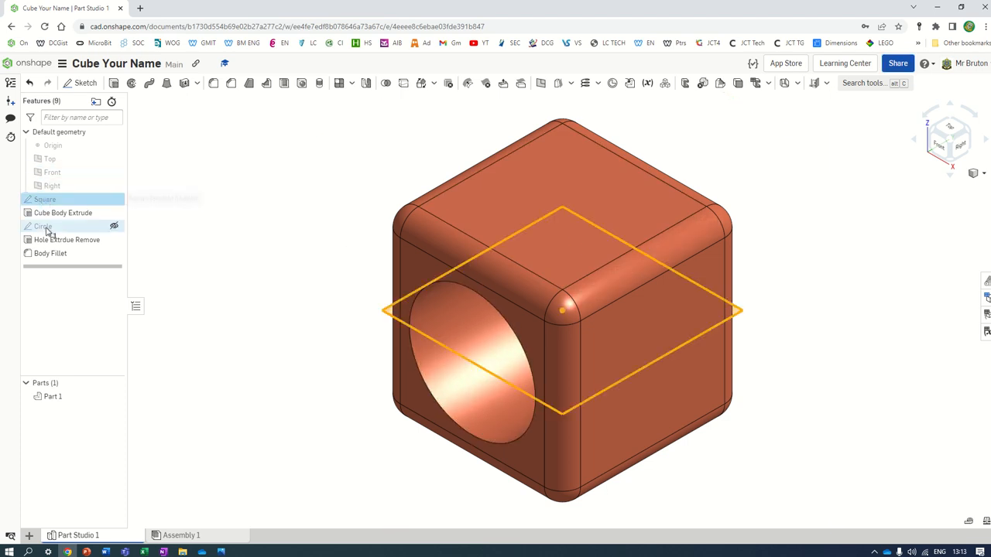
click(237, 148)
click(51, 239)
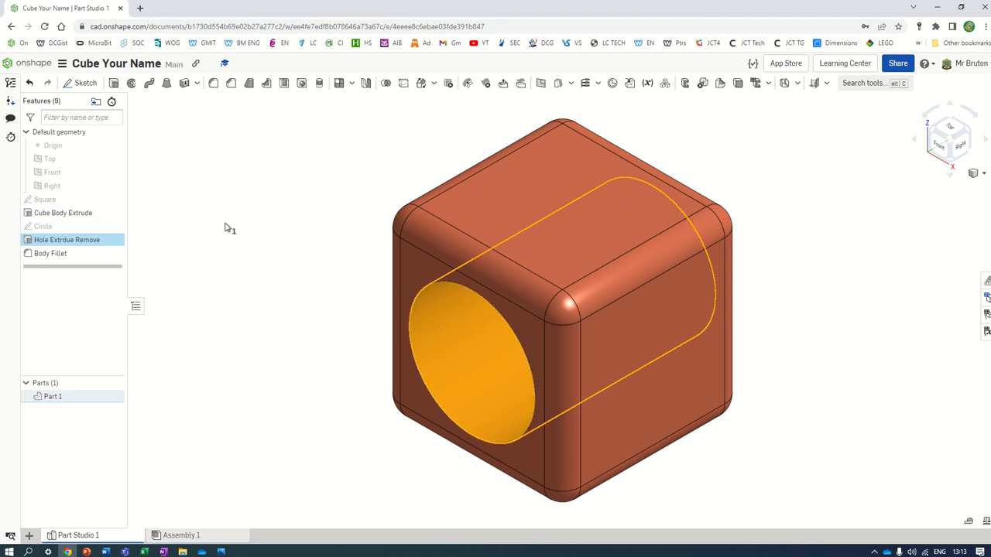
click(226, 226)
Step: Change the Circle sketch diameter from 35 to 20 mm
double_click(50, 229)
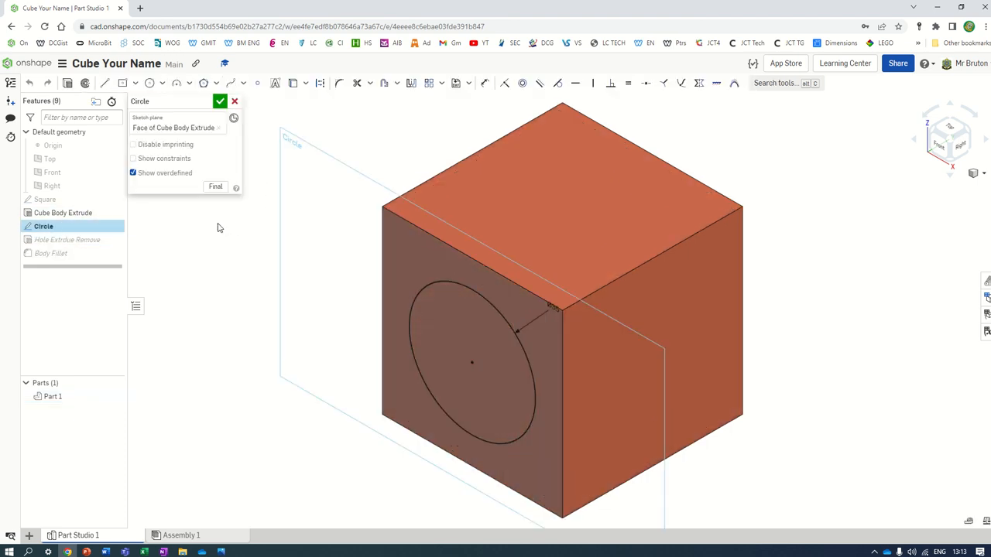
double_click(554, 317)
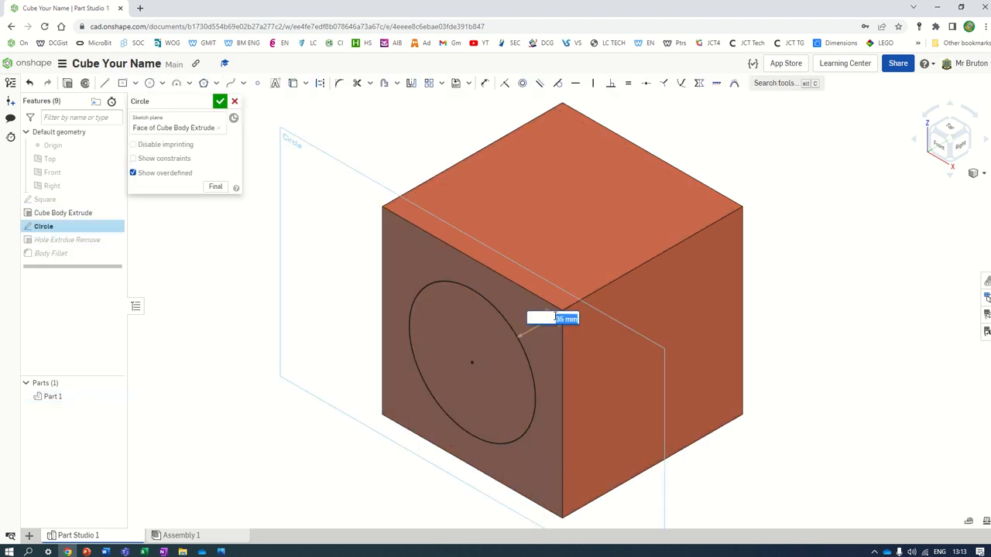
text(20)
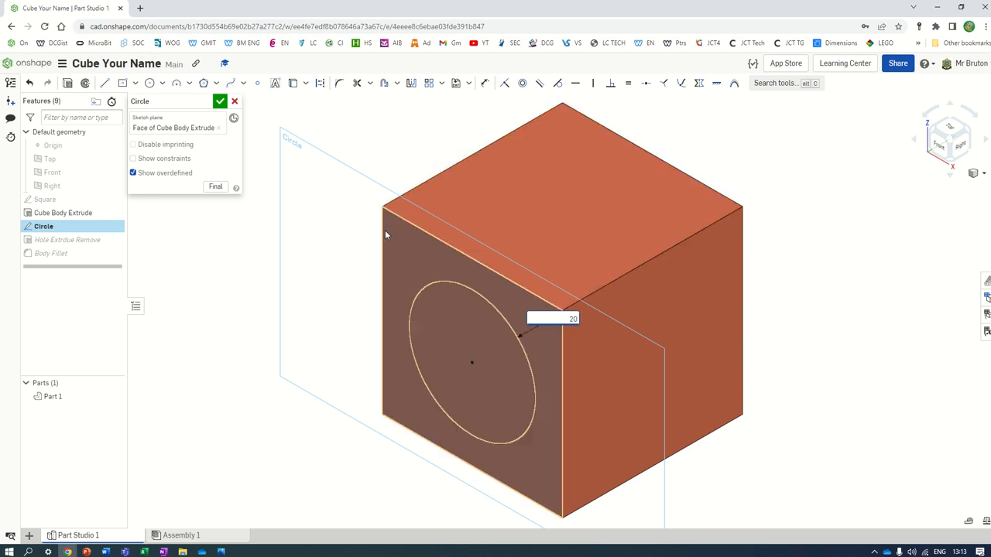
key(Return)
click(220, 101)
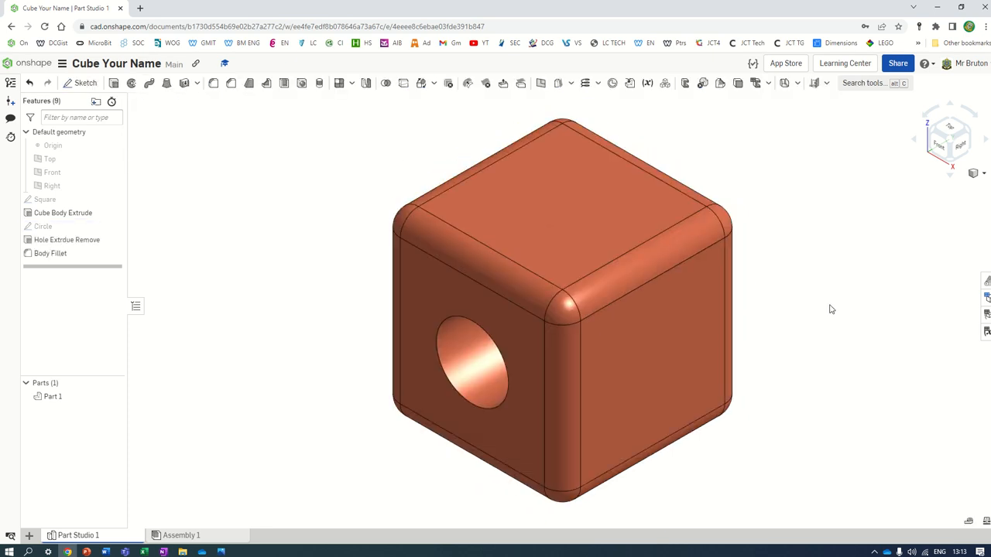
right_drag(715, 330, 630, 338)
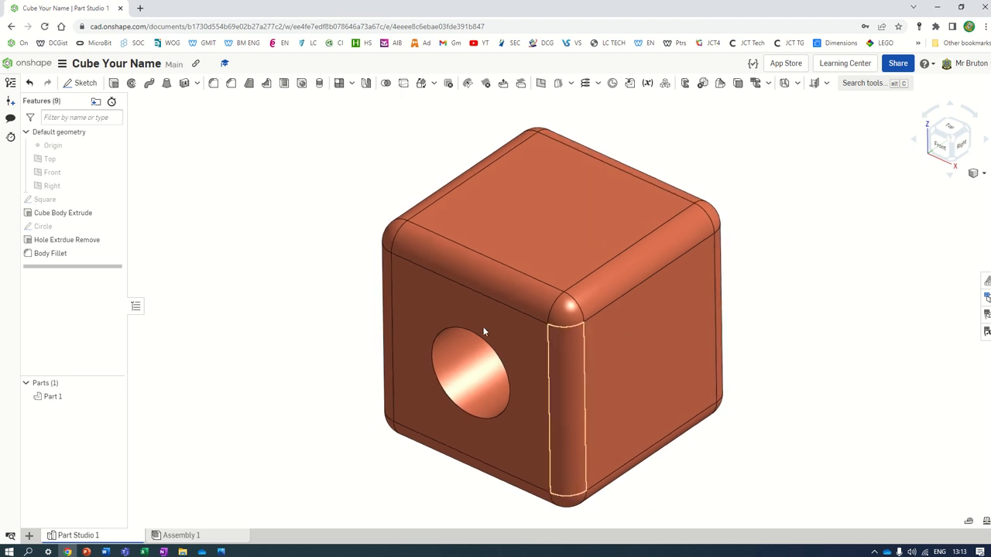
Step: Change the Cube Body Extrude depth from 50 mm to 100 mm
double_click(56, 213)
click(205, 185)
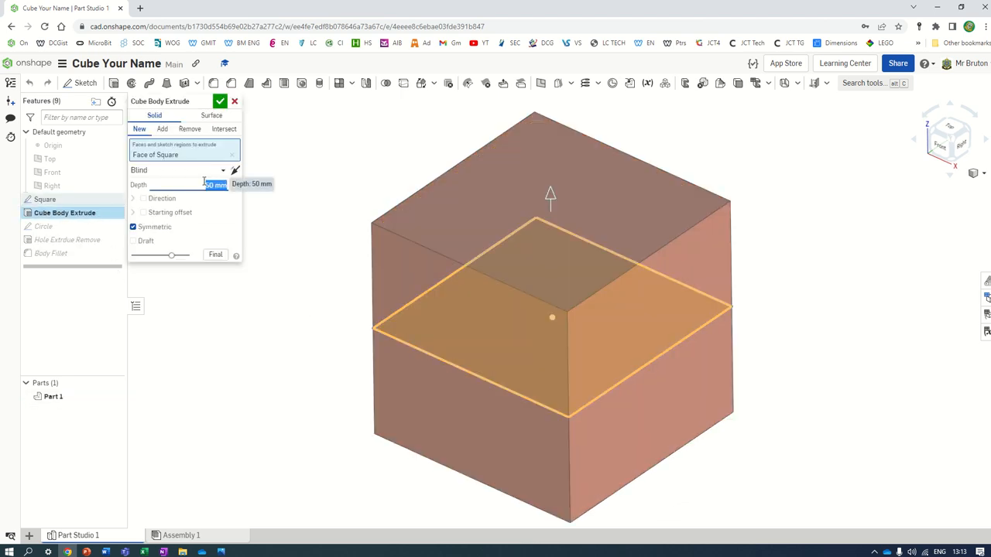
text(100)
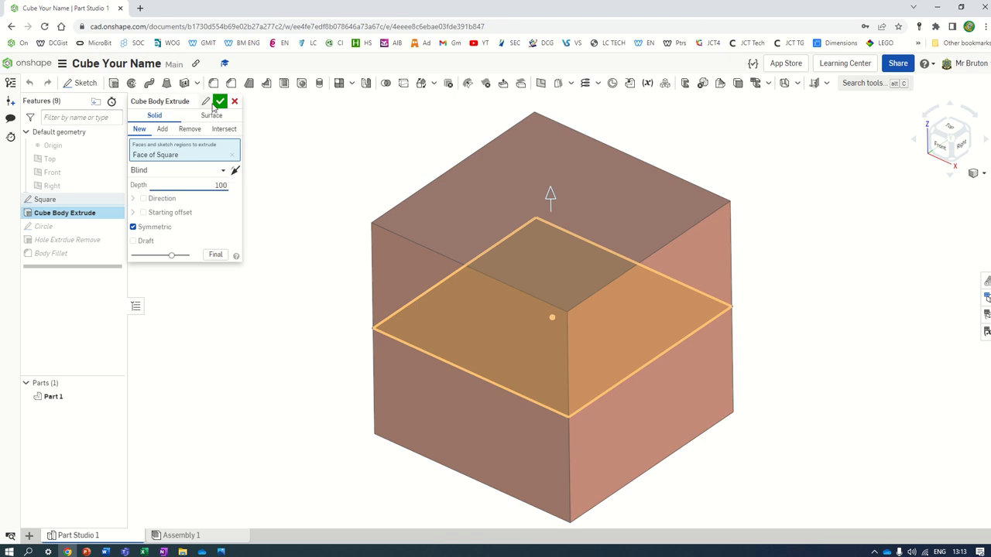
click(220, 101)
scroll(833, 316, down, 3)
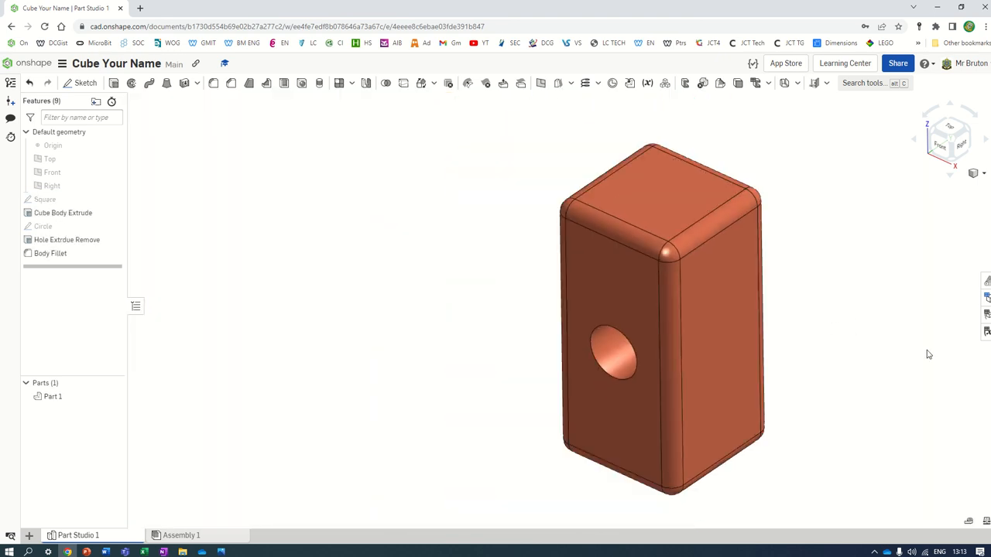
scroll(877, 371, up, 2)
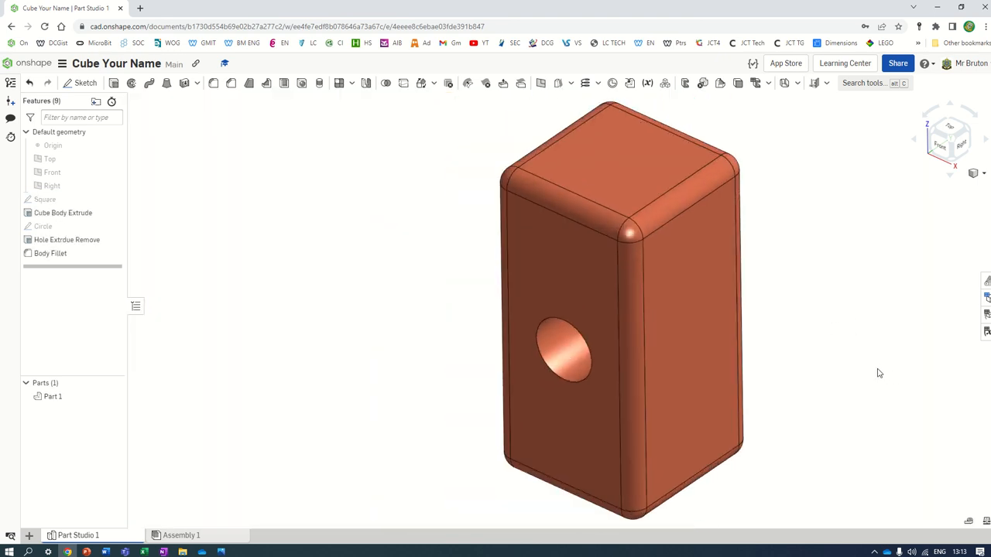
right_drag(878, 370, 877, 370)
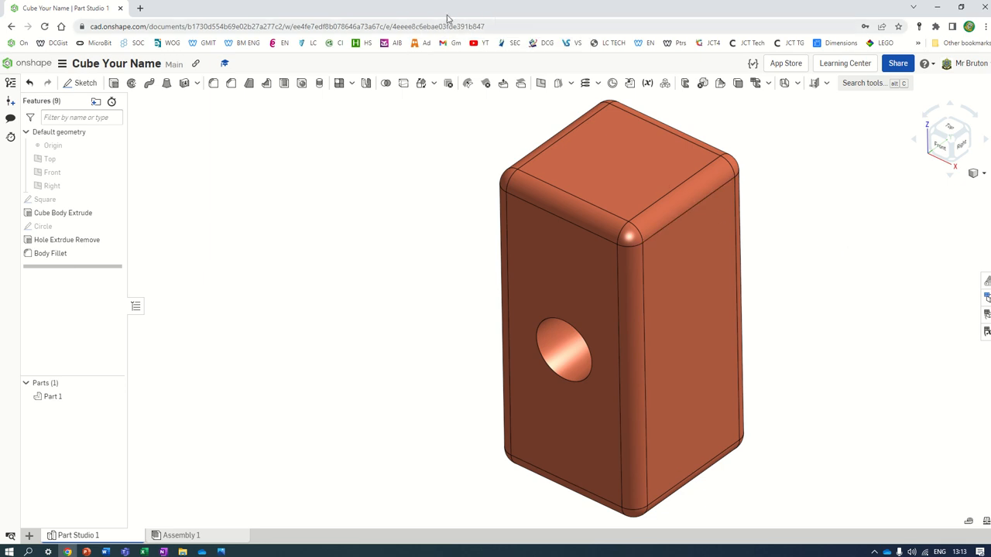
Step: Reopen the Square and Circle sketches to check them, closing each without changes
mouse_move(456, 21)
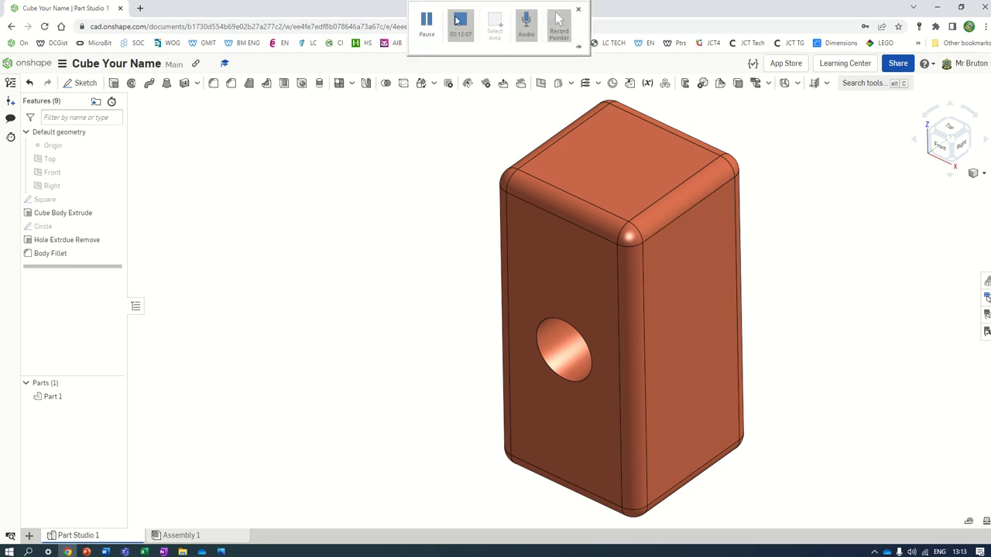
double_click(44, 199)
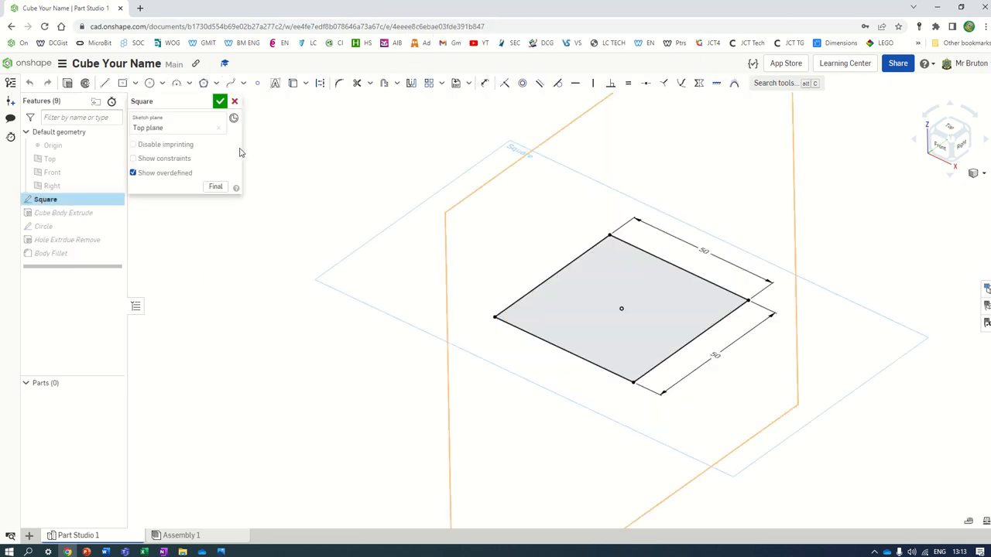
click(220, 102)
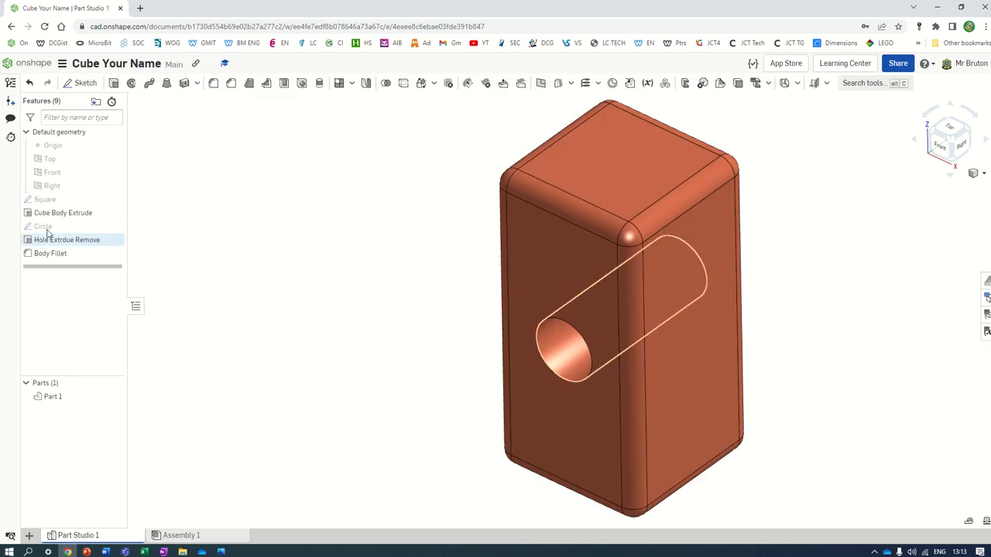
double_click(44, 226)
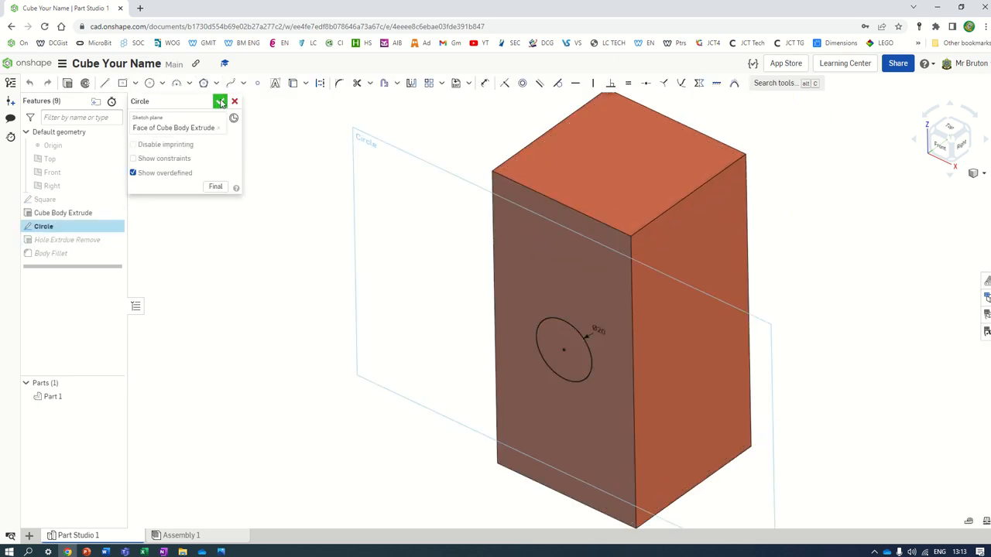
click(220, 101)
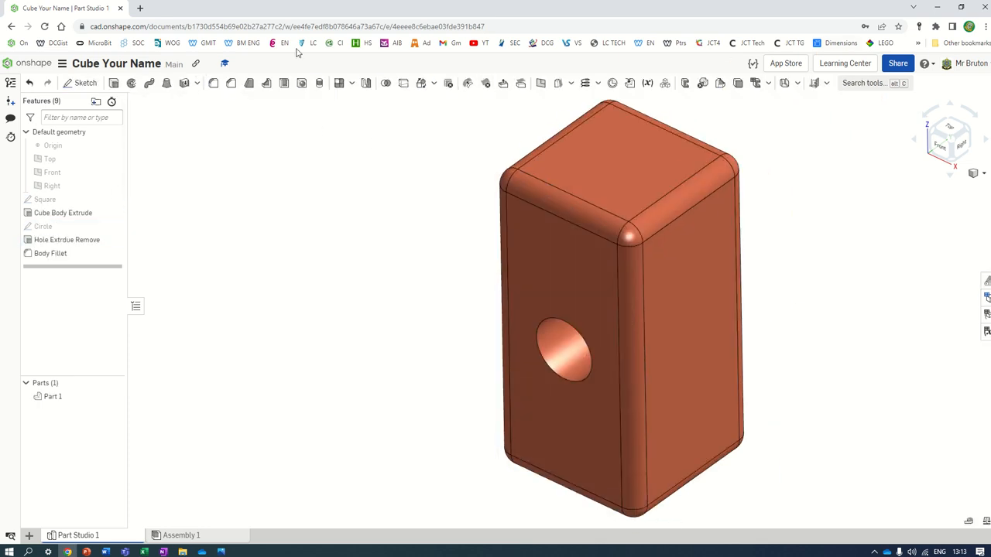